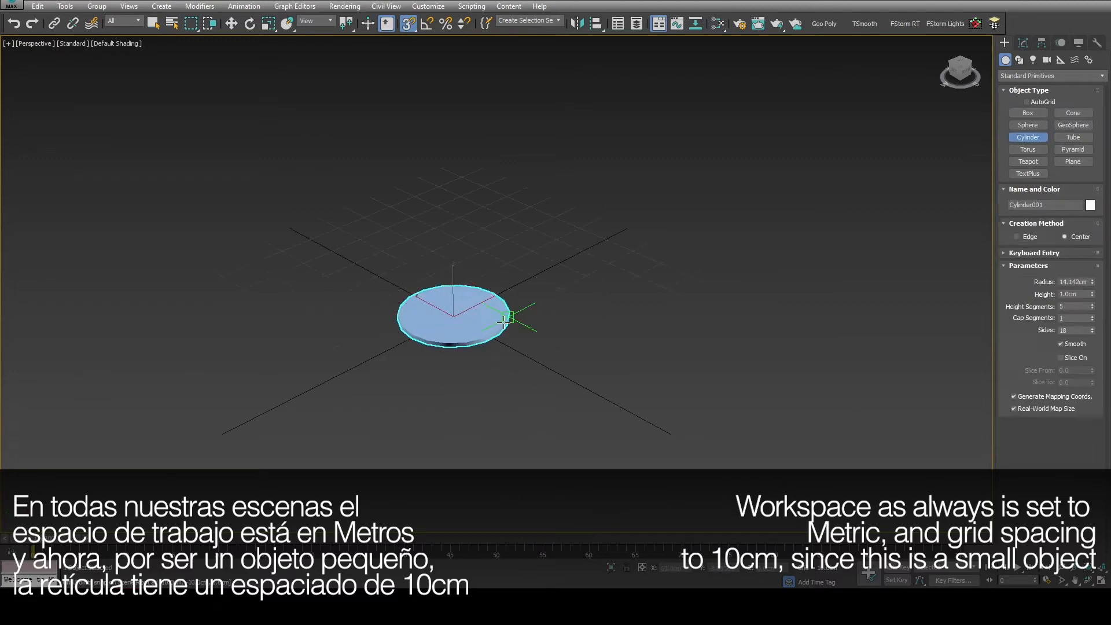
Step: Finish the cylinder on the grid and set its radius to 4.25 cm and its height to 10 cm
click(505, 208)
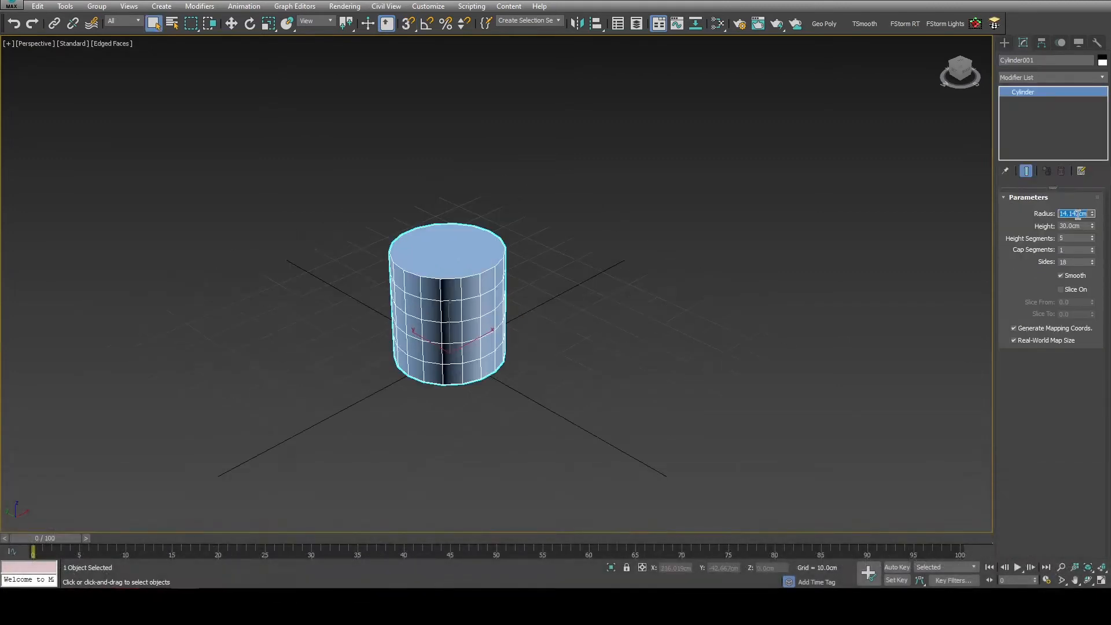
text(4.2)
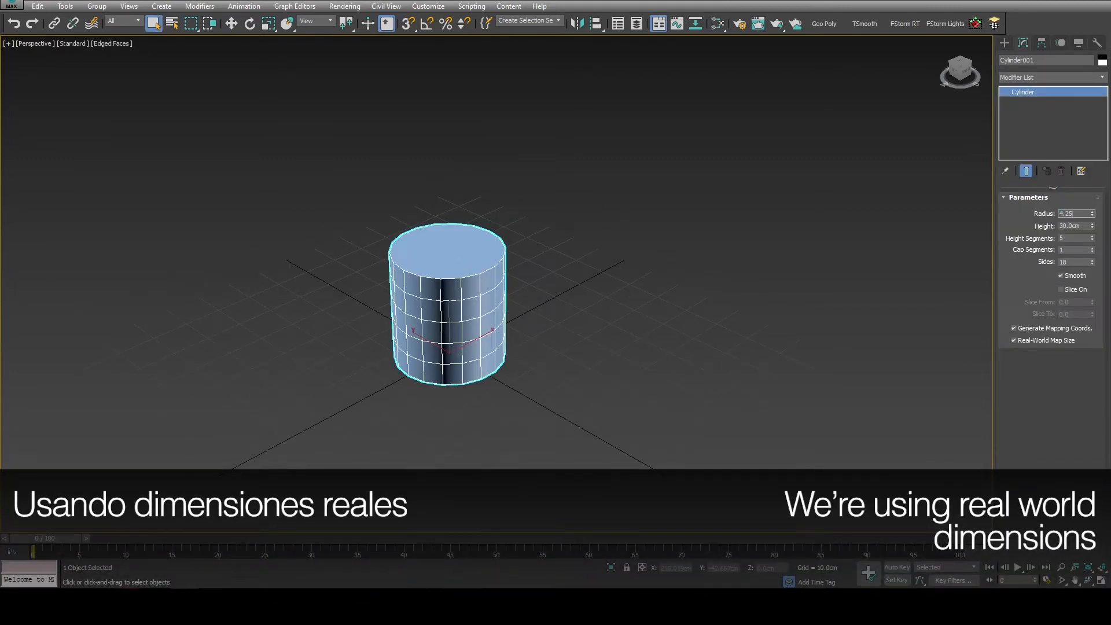
text(5)
key(Tab)
text(10)
key(Return)
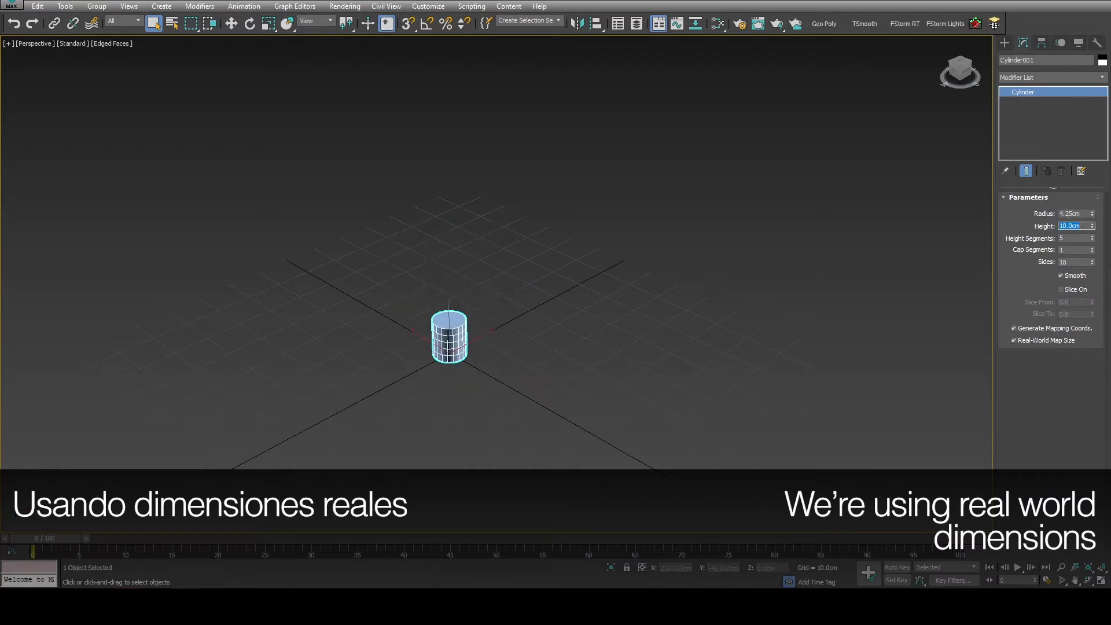
Step: Set the cylinder's height segments to 1 and its sides to 32
key(Tab)
text(1)
key(Tab)
key(Tab)
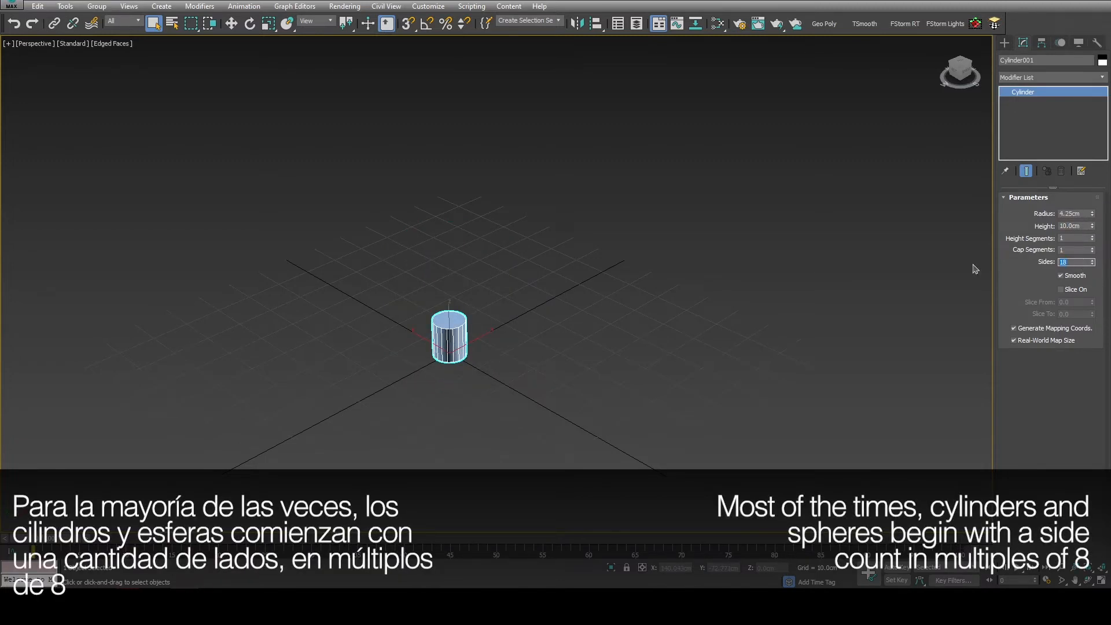
text(32)
key(Return)
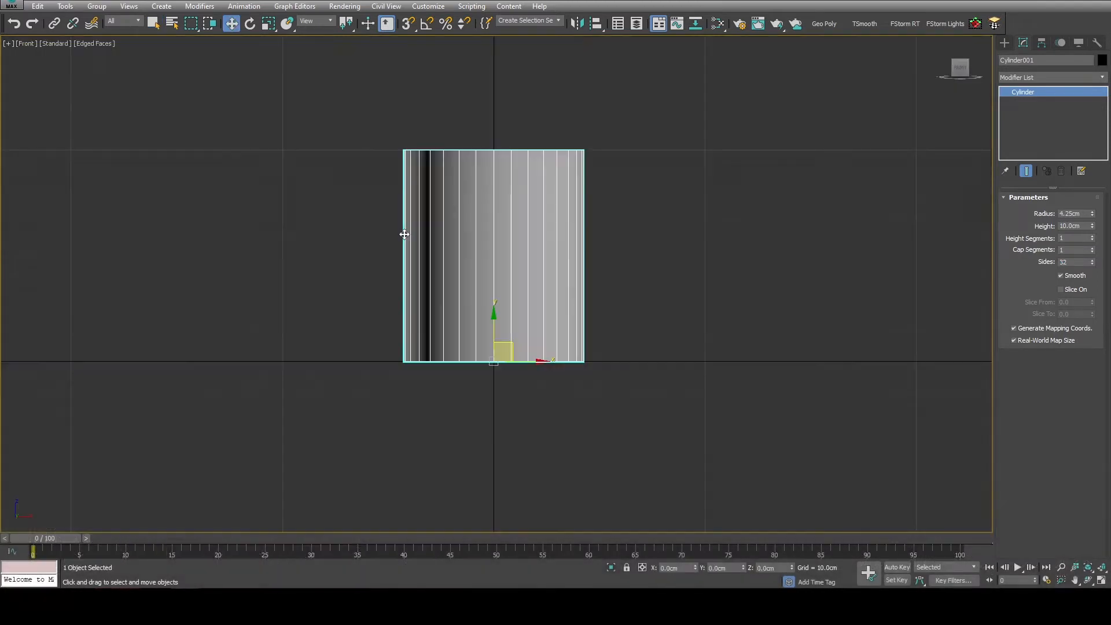
Step: Copy the cylinder directly below itself and set the copy's radius to 4 cm as a reference for the cup body
middle_drag(513, 301, 553, 232)
mouse_move(531, 255)
shift+mouse_down()
mouse_move(530, 495)
mouse_move(529, 476)
shift+mouse_up()
click(557, 342)
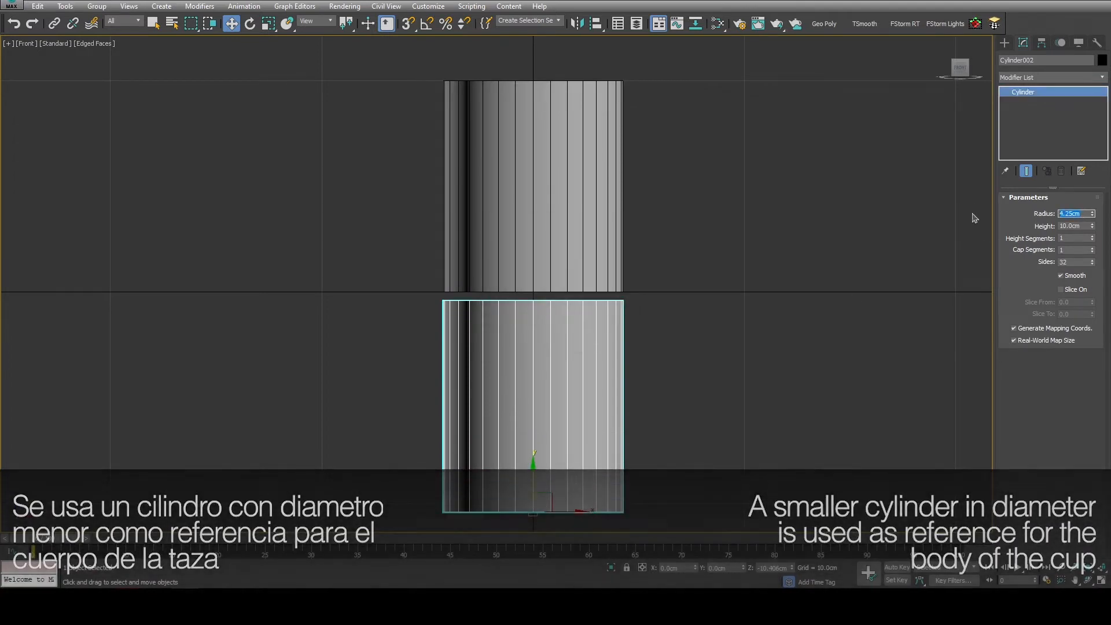
text(4)
key(Return)
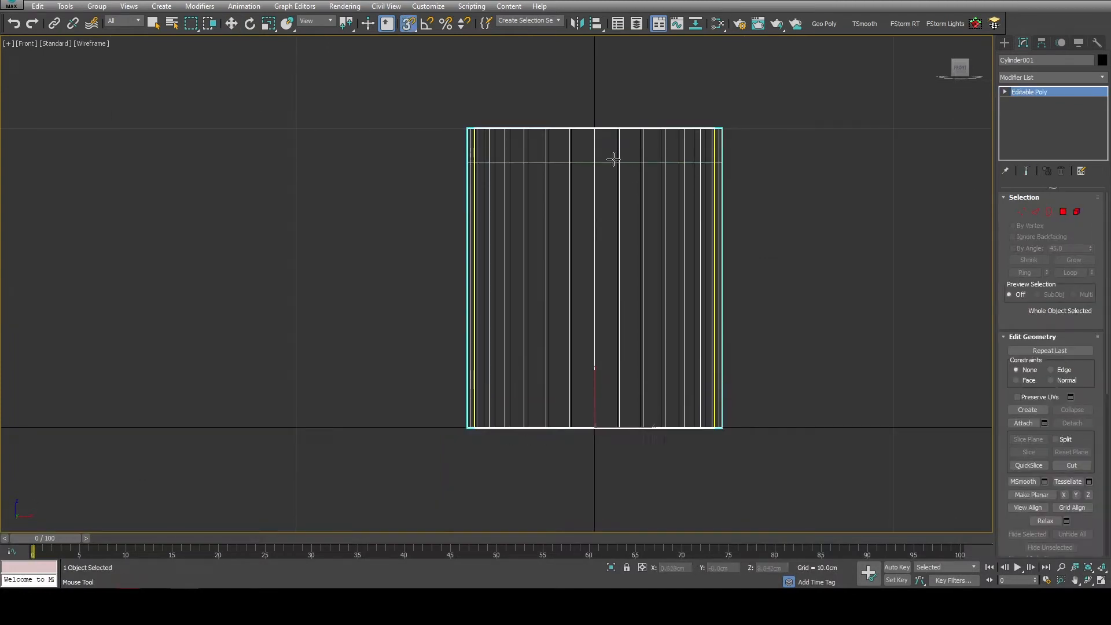
Step: Add two horizontal edge loops with Swift Loop, one near the cylinder's upper edge and one near its base
click(612, 162)
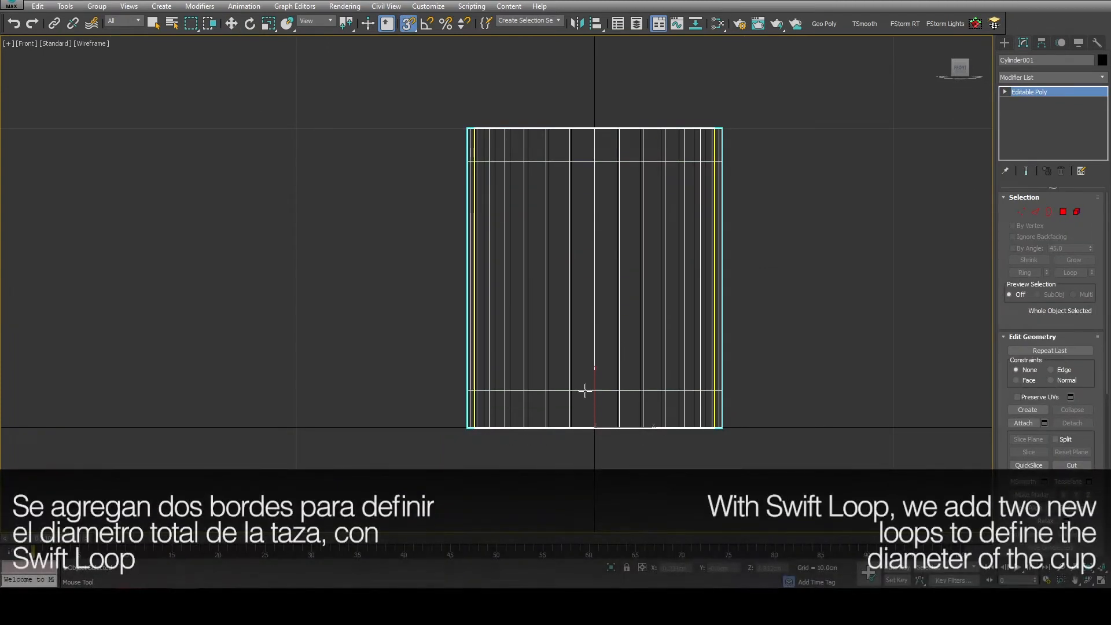
click(585, 397)
right_click(585, 396)
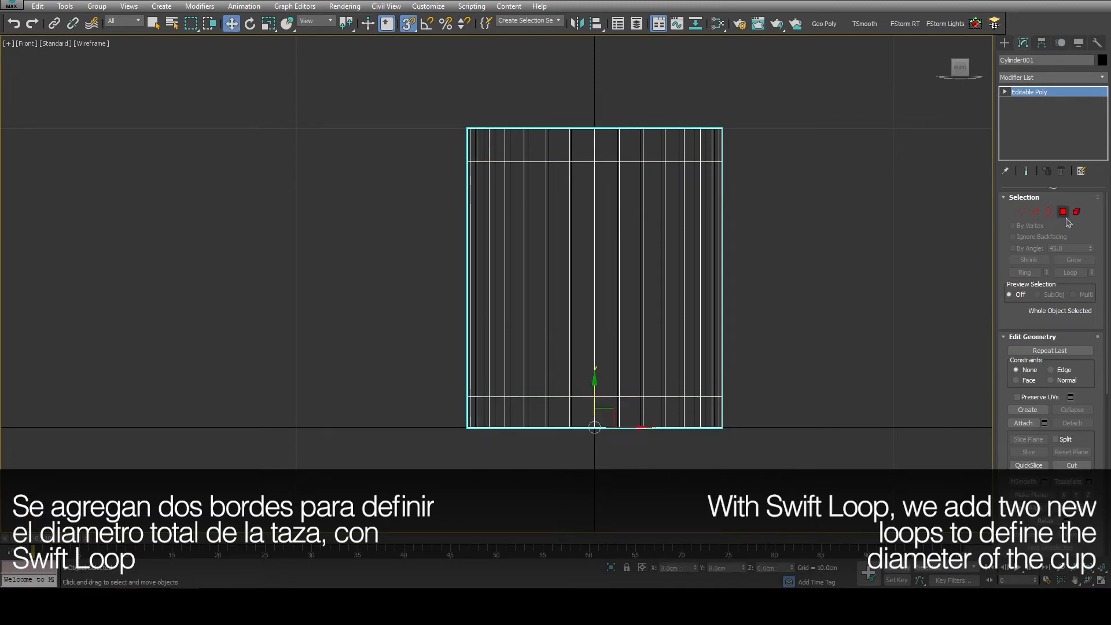
Step: Select the band of polygons between the two loops and scale it in to 94% to match the narrower reference cylinder
click(1063, 212)
drag(822, 234, 379, 247)
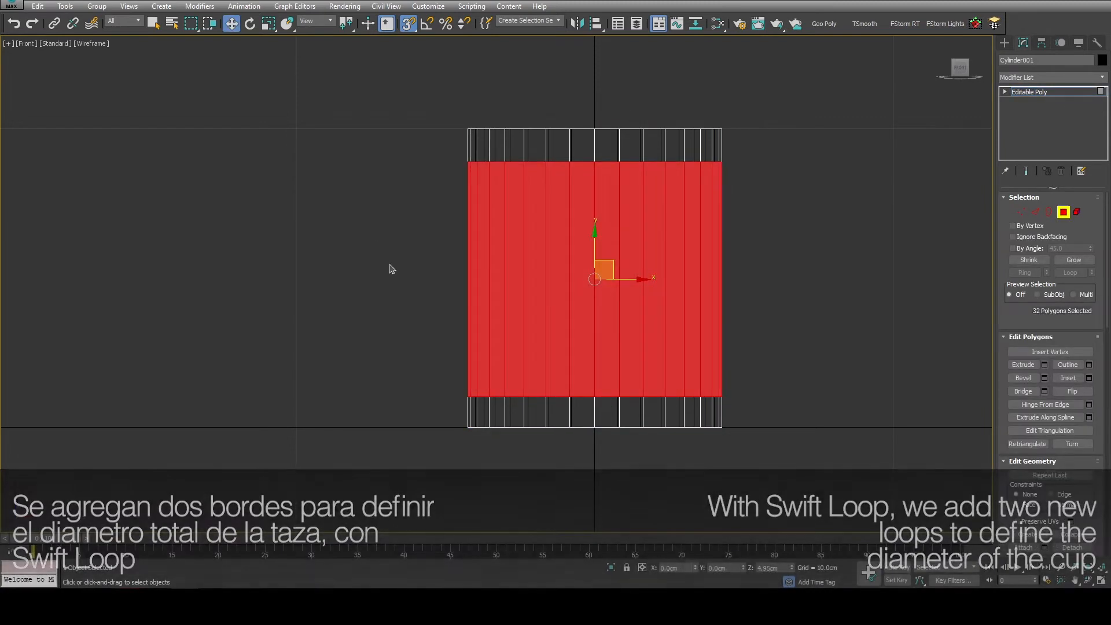
middle_drag(548, 286, 553, 271)
key(r)
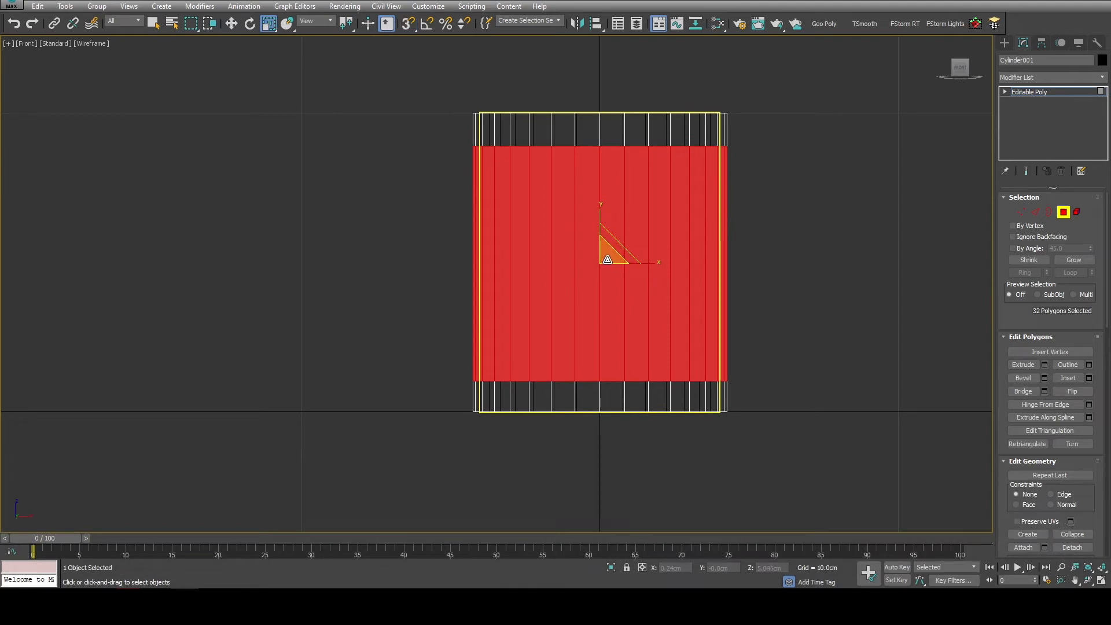
drag(607, 259, 603, 264)
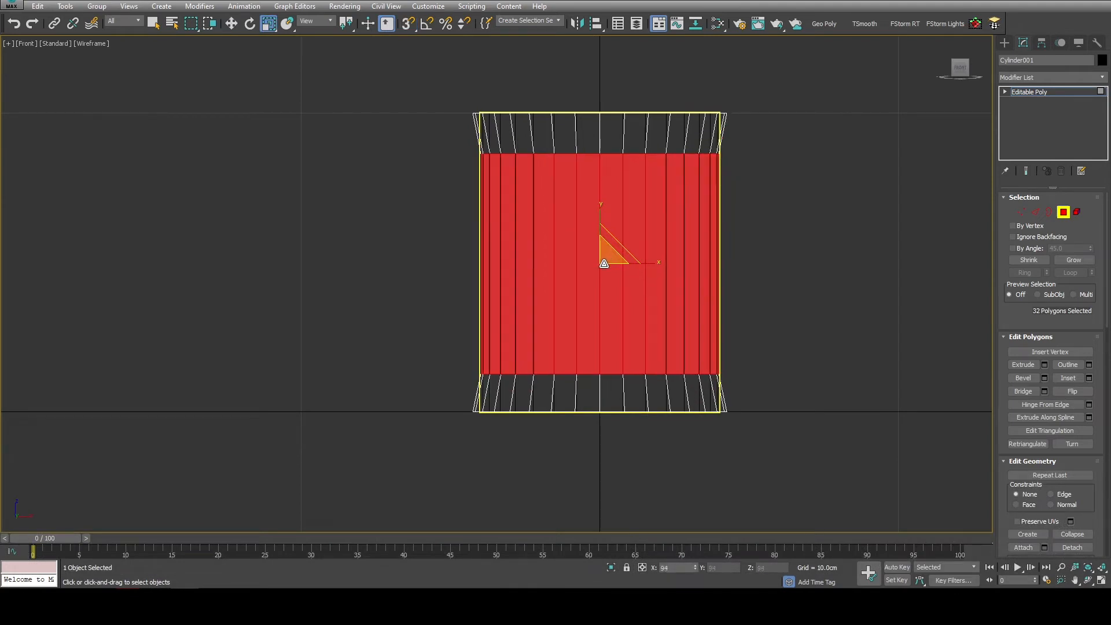
Step: Select the upper vertex ring and then the lower one, moving each slightly upward along the cup body
key(1)
scroll(532, 232, up, 2)
drag(851, 120, 405, 191)
middle_drag(509, 162, 502, 173)
key(w)
drag(621, 93, 621, 77)
drag(828, 385, 418, 453)
drag(621, 410, 623, 406)
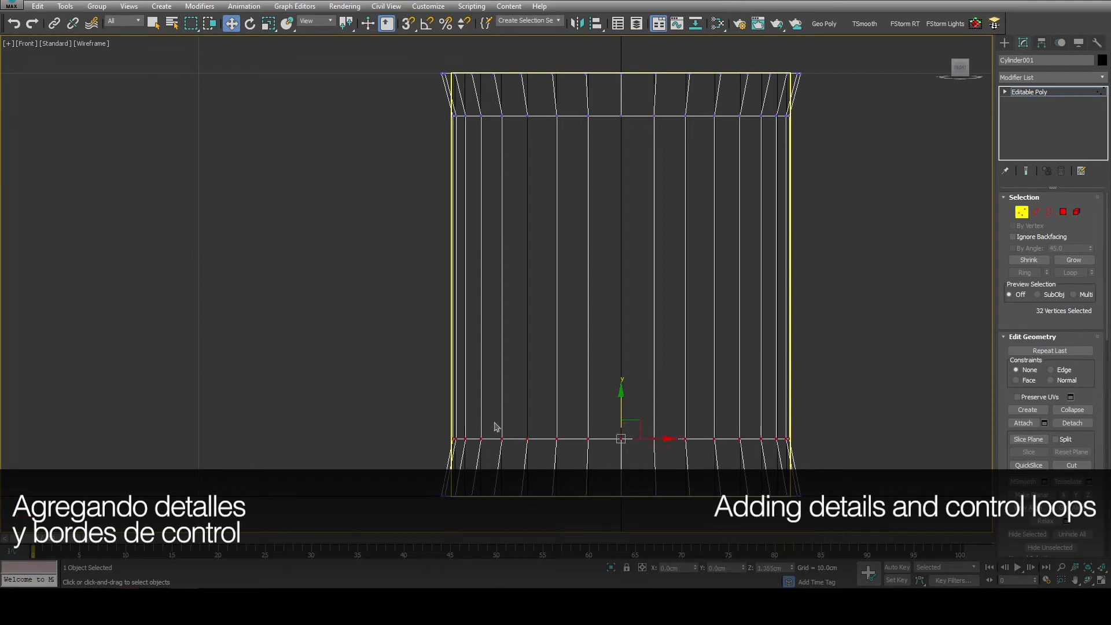
Step: Add two closely spaced edge loops with Swift Loop just above the lower ring of the cup body
middle_drag(495, 426, 496, 400)
key(alt+s)
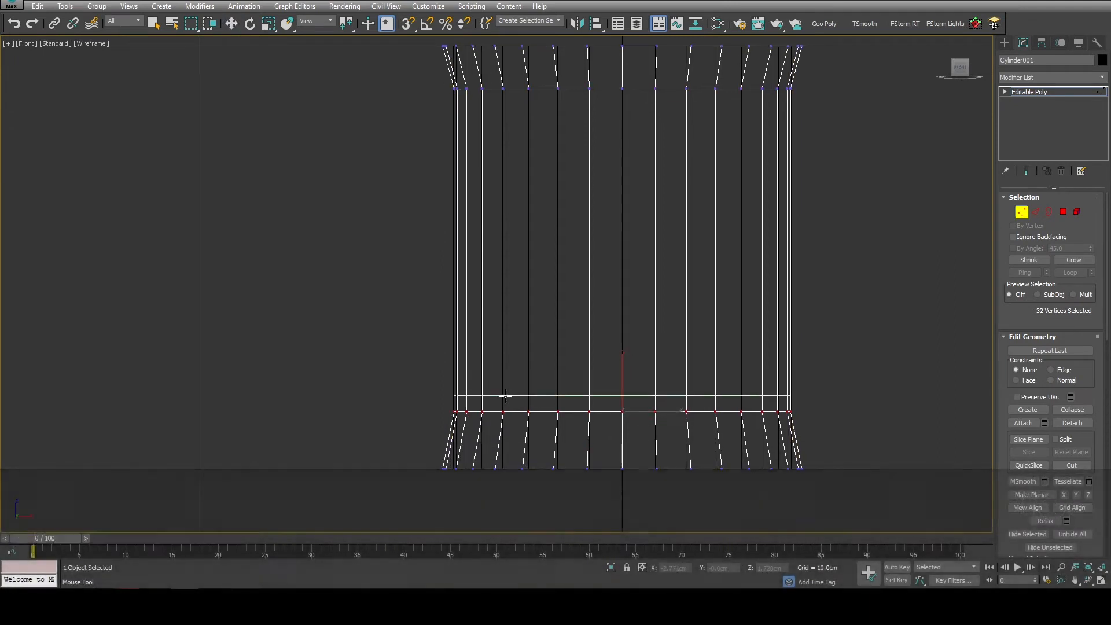
click(505, 396)
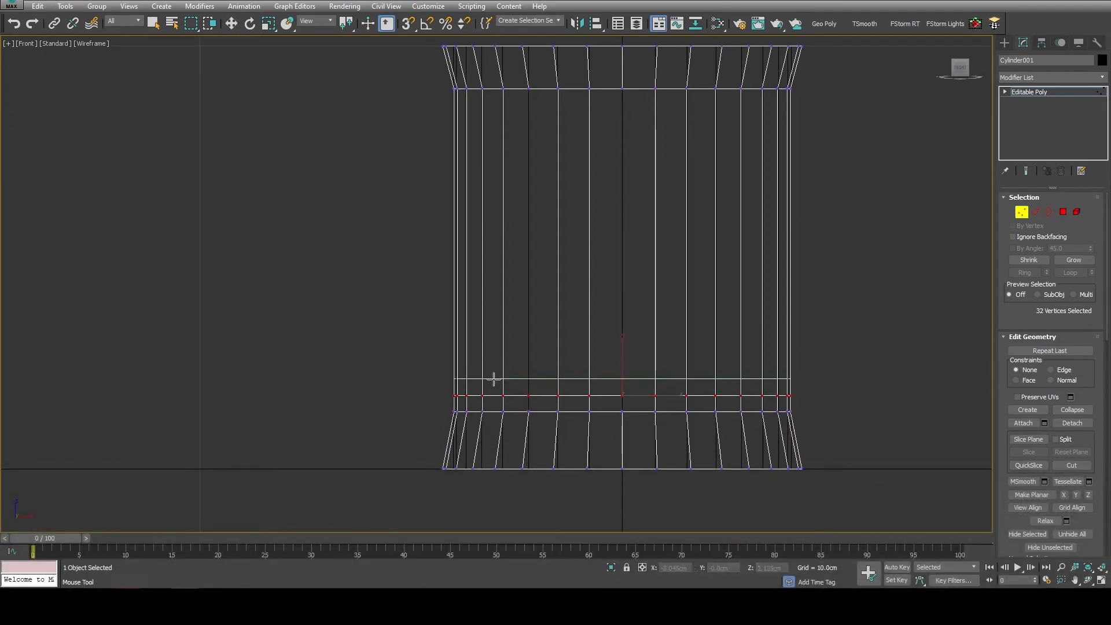
click(492, 380)
Step: Scale the loop between the two outer ones slightly outward to form a raised ridge above the cup's base
key(2)
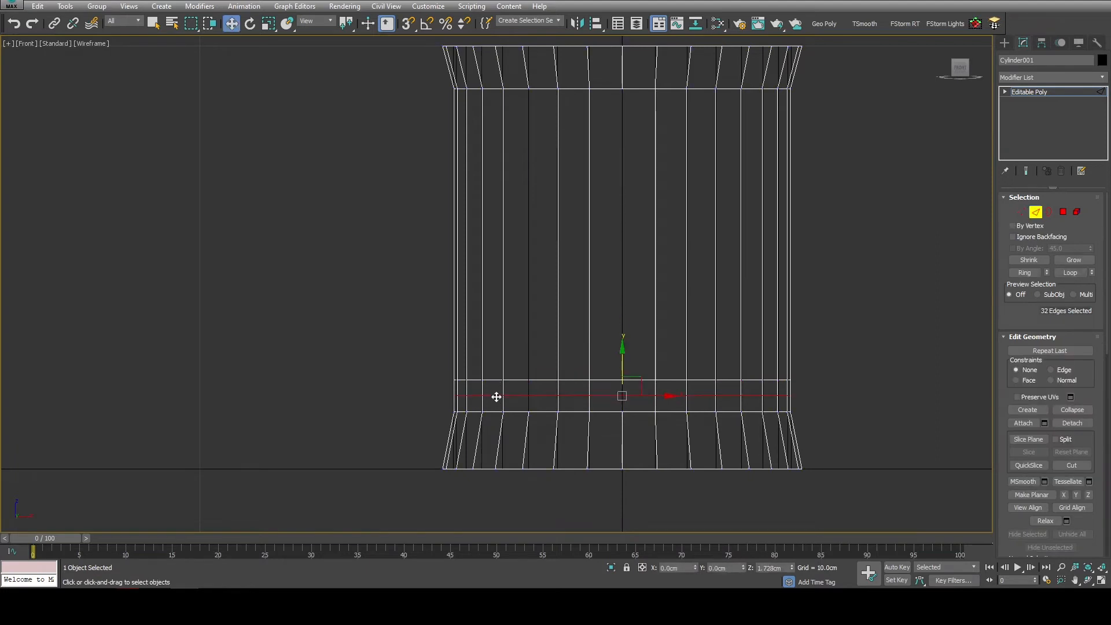
key(r)
scroll(616, 405, up, 5)
drag(643, 350, 641, 348)
scroll(545, 361, down, 5)
middle_drag(540, 370, 533, 315)
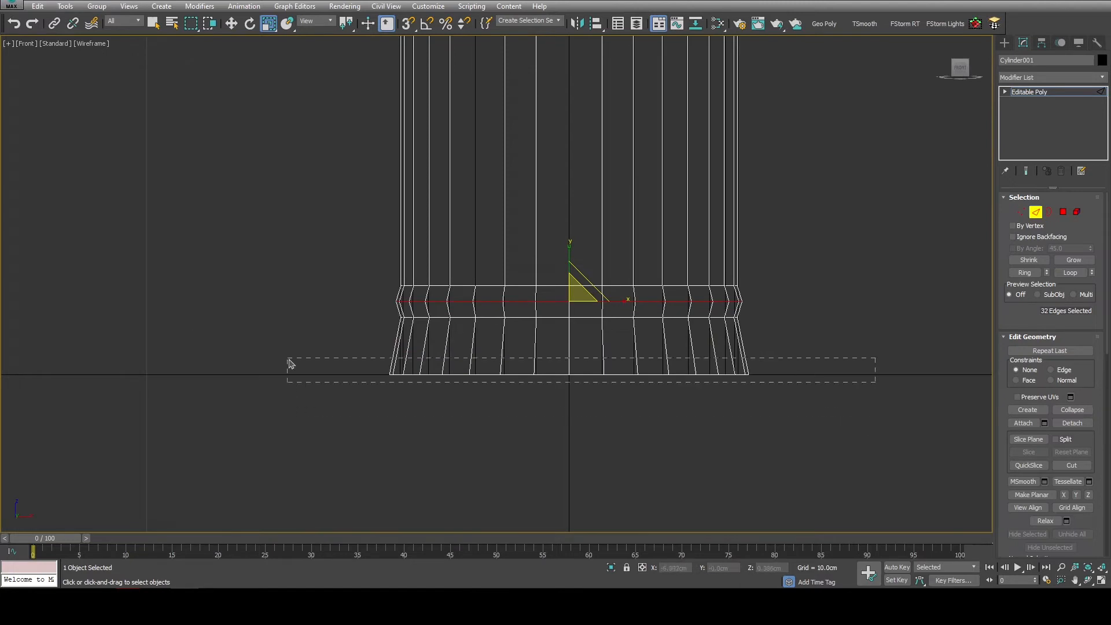
Step: Chamfer the cup's bottom edge loop by 0.068 cm with one segment
drag(288, 359, 289, 359)
scroll(1045, 398, down, 5)
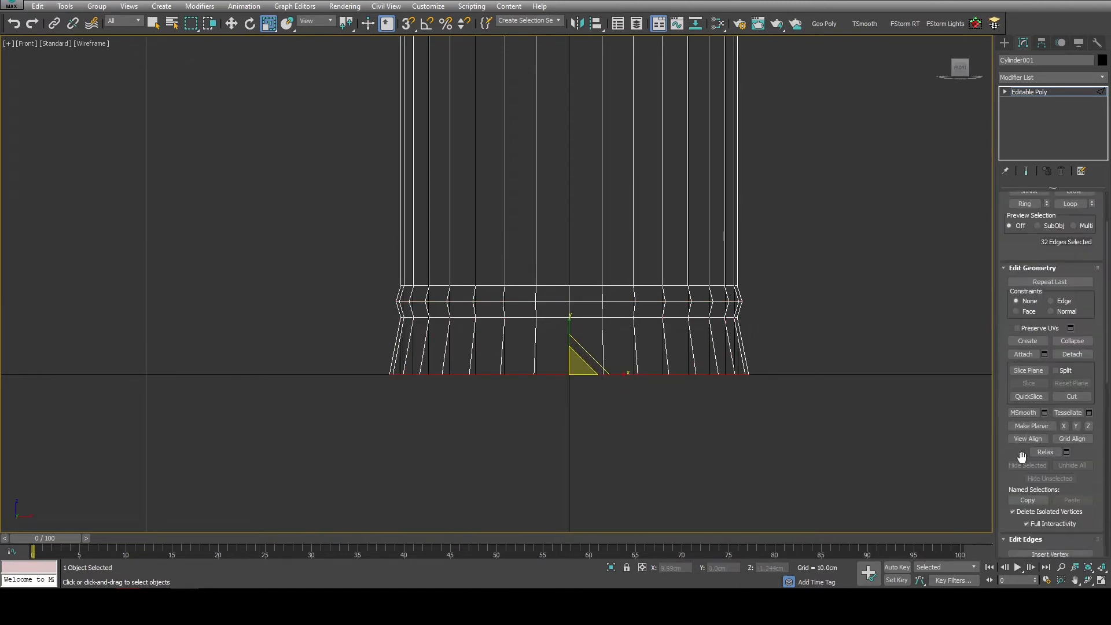
scroll(1022, 458, down, 3)
click(1045, 490)
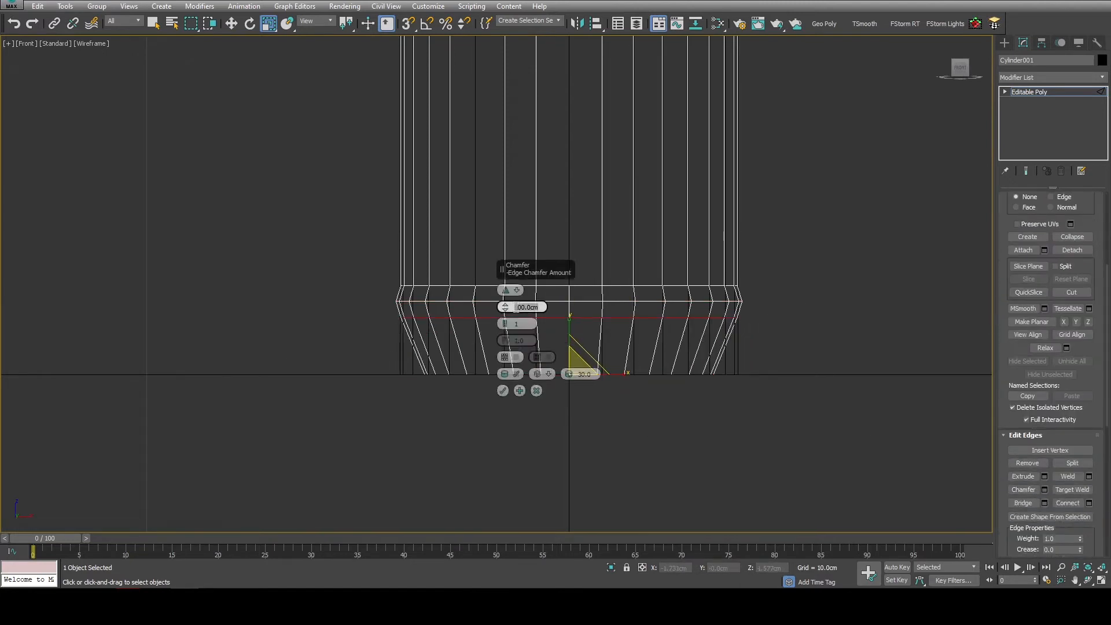
drag(505, 307, 504, 317)
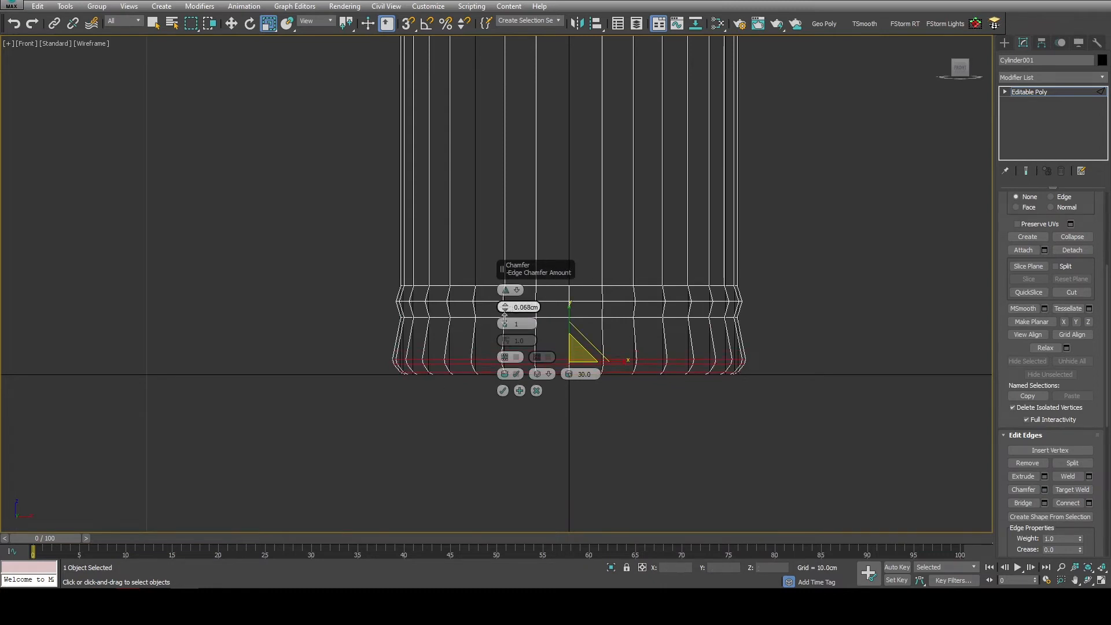
click(503, 391)
Step: Chamfer the three ridge loops by 0.029 cm and the upper ring by 0.158 cm, using two segments
middle_drag(472, 241, 461, 360)
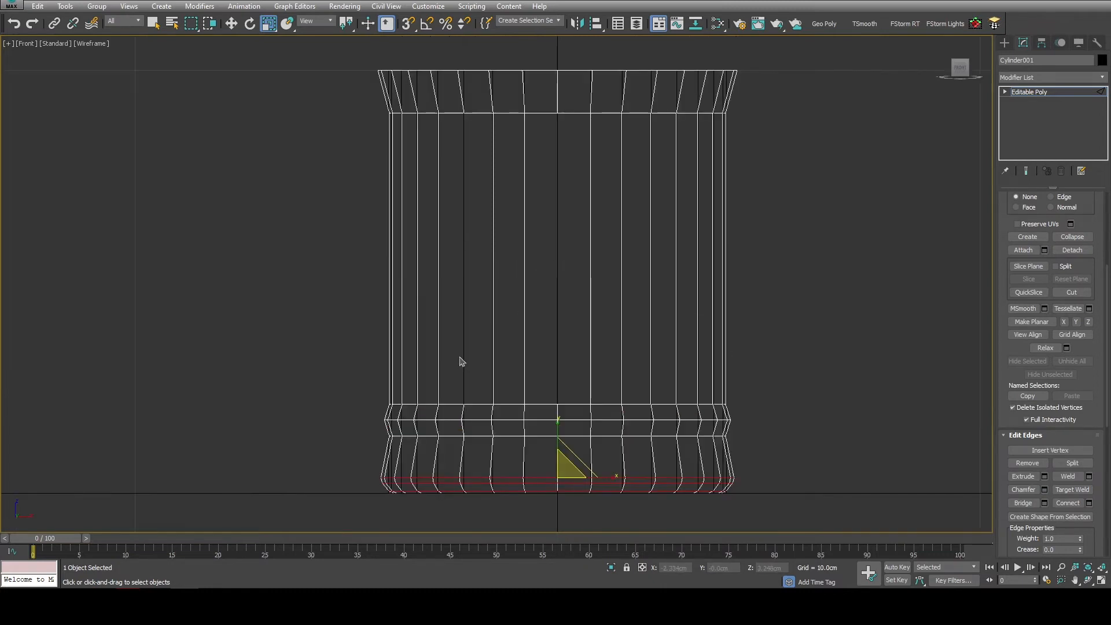
scroll(440, 393, up, 5)
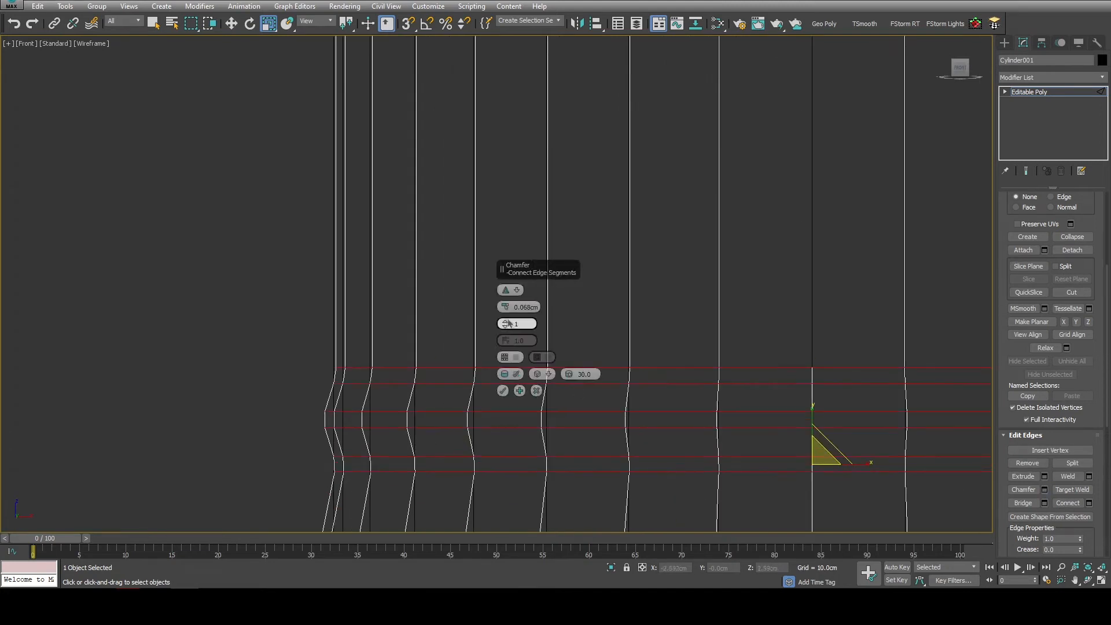
drag(505, 324, 506, 316)
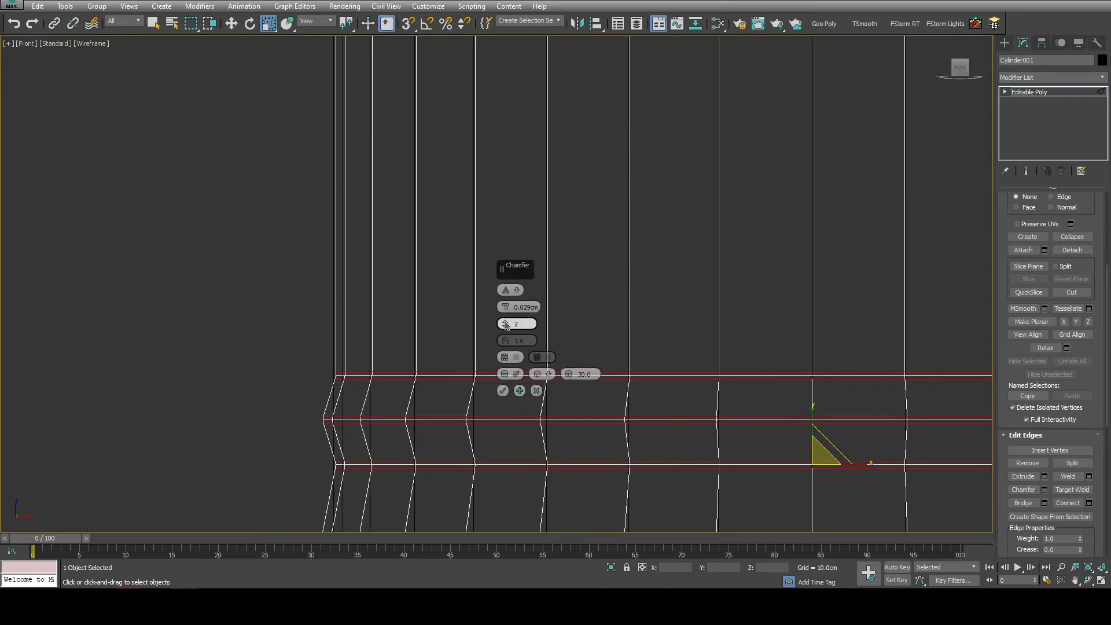
key(z)
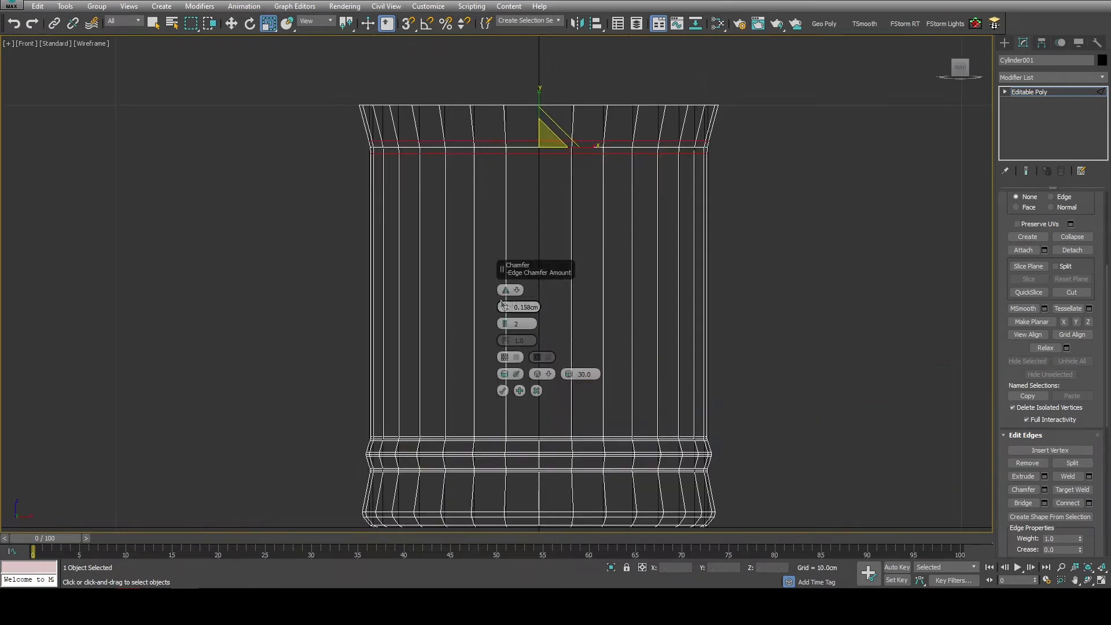
click(503, 390)
Step: Add an edge loop with Swift Loop around the middle of the cup body and scale it outward into a gentle bulge
middle_drag(531, 398, 529, 360)
key(alt+s)
click(556, 254)
key(w)
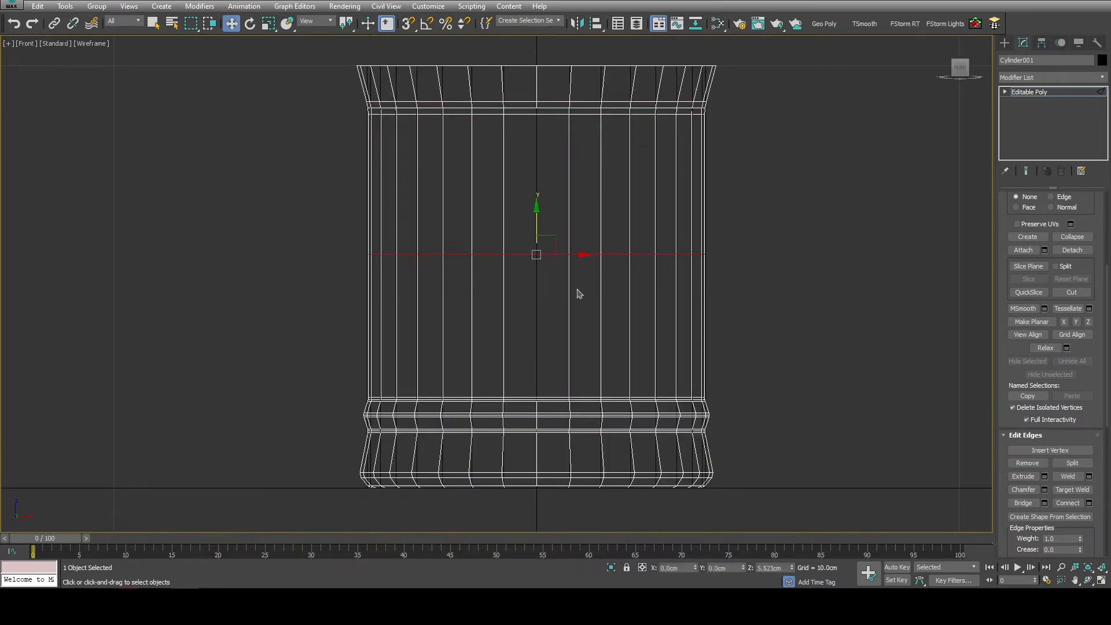
key(r)
drag(544, 252, 543, 244)
Step: Select the vertices of the rim and the chamfered loops below it and scale them slightly inward
middle_drag(650, 127, 637, 184)
key(1)
drag(757, 79, 324, 202)
middle_drag(484, 216, 521, 220)
drag(539, 131, 545, 151)
key(f)
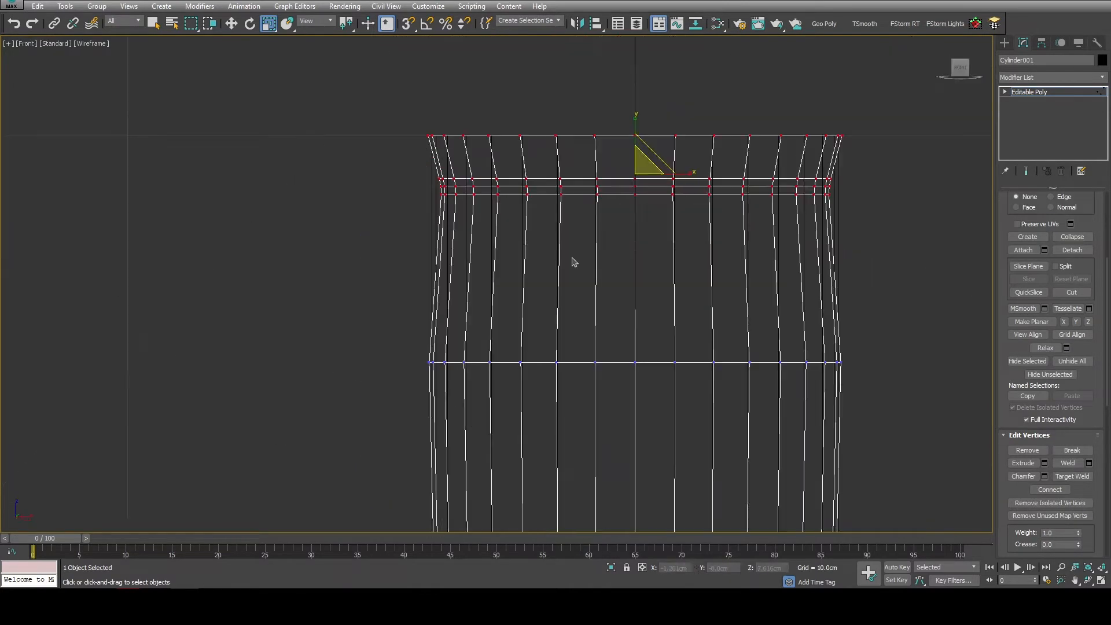
Step: Select the open border at the cup's bottom and extend it inward in rings until it nearly closes at the centre
alt+middle_drag(572, 262, 504, 250)
key(3)
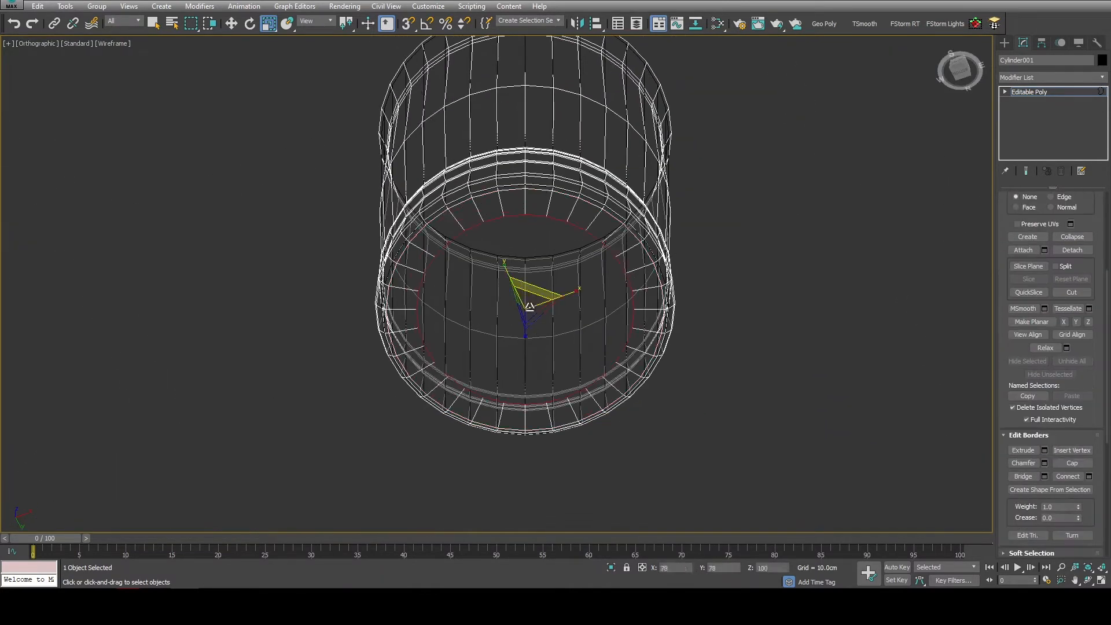
alt+middle_drag(529, 307, 540, 286)
scroll(540, 286, up, 5)
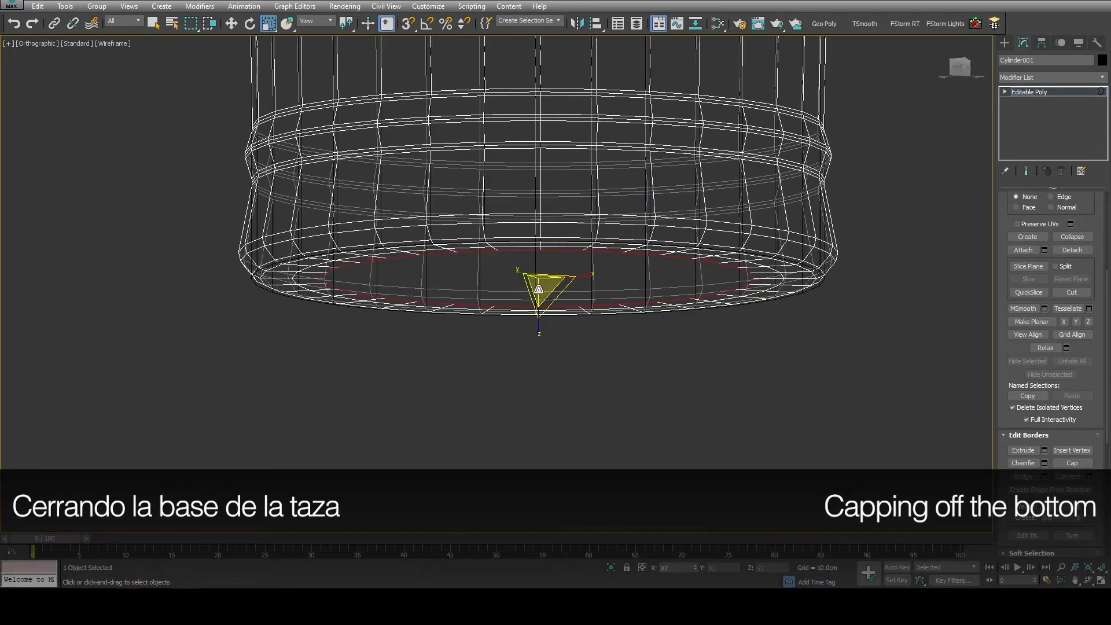
key(w)
scroll(537, 299, up, 2)
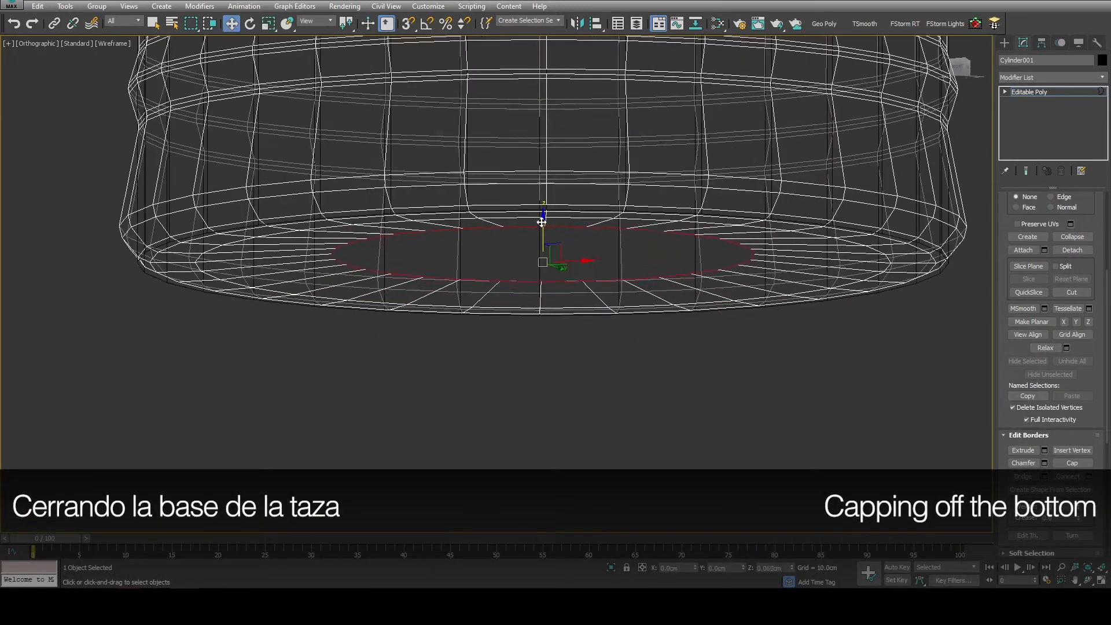
key(b)
key(r)
drag(495, 260, 470, 342)
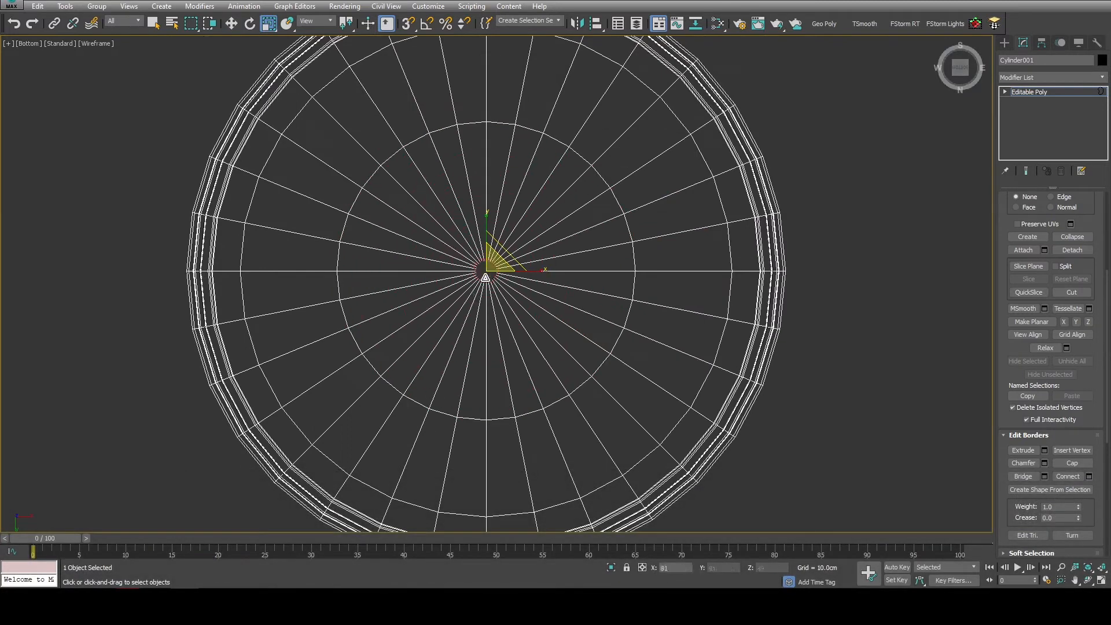
Step: Weld the vertices at the centre of the base with a 10 cm threshold to close it
key(1)
click(1089, 449)
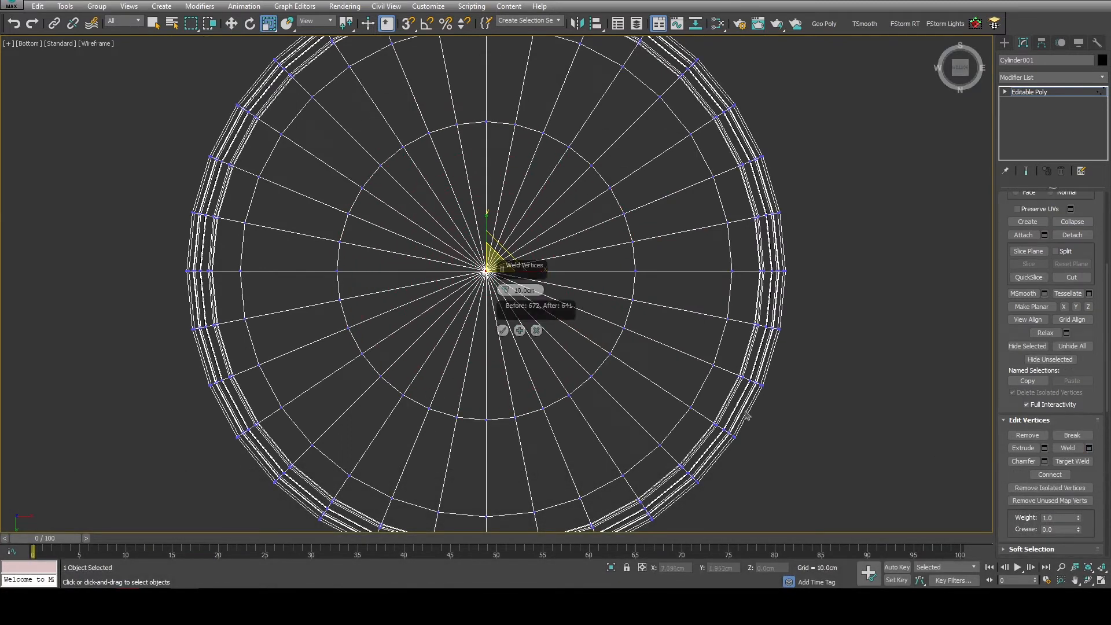
click(503, 332)
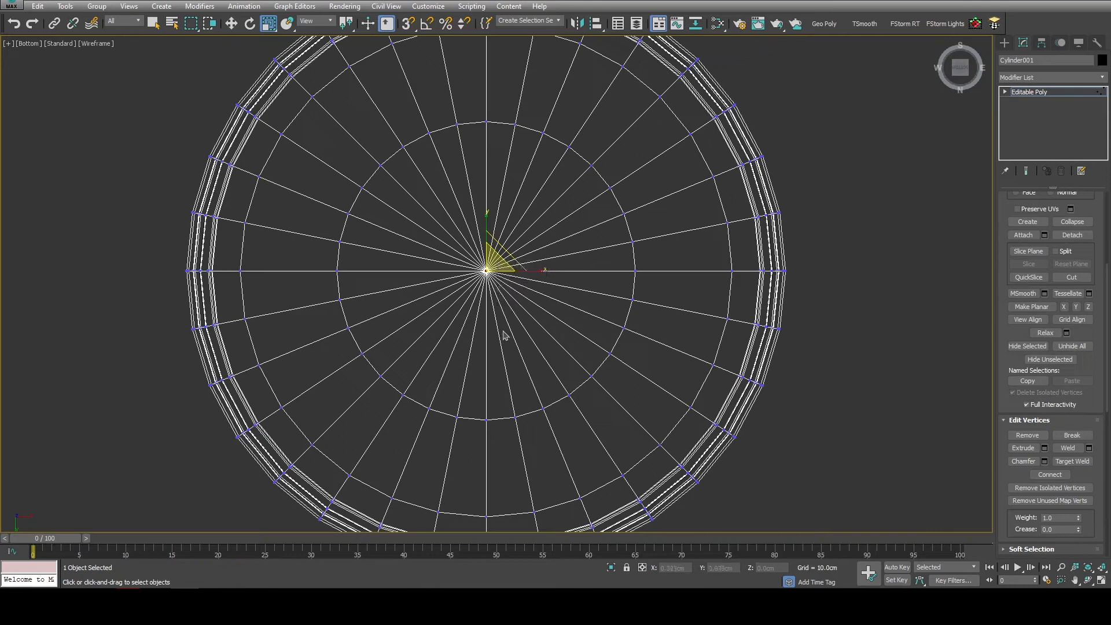
Step: Select every other radial edge inside the inner ring of the cup's base
scroll(463, 145, up, 2)
key(2)
key(q)
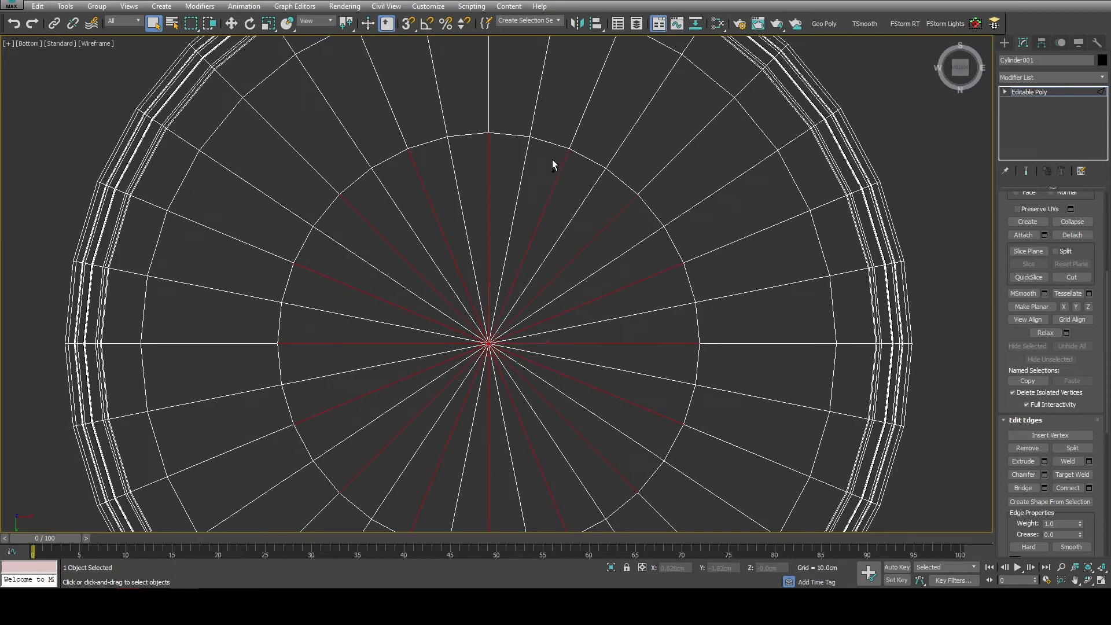
click(561, 280)
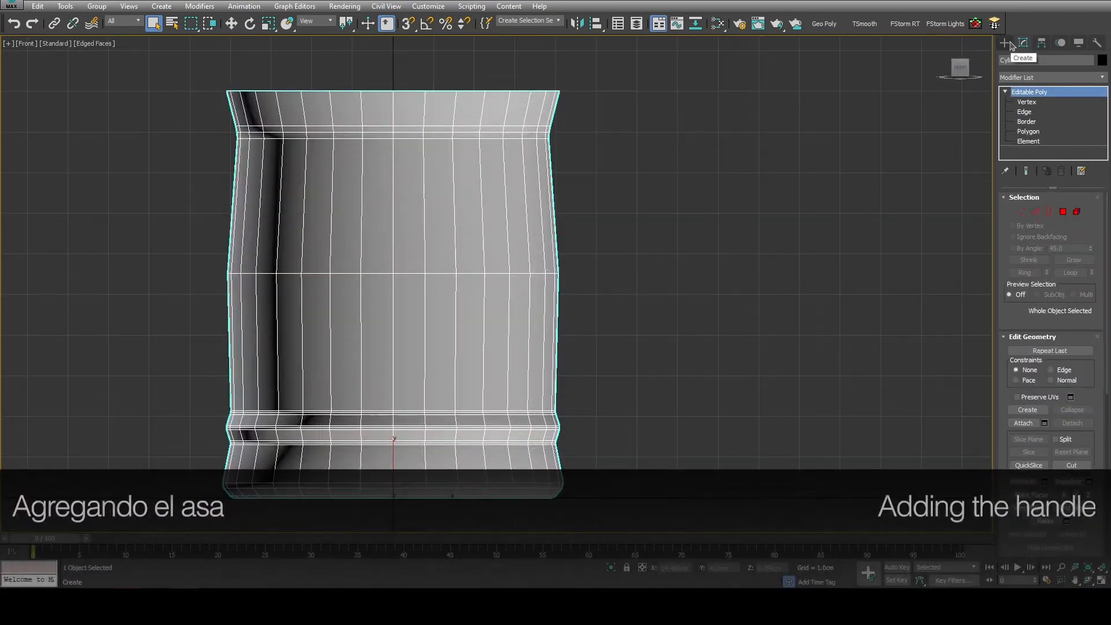
Step: Draw a plane about 7.3 cm long and 6.7 cm wide beside the cup in the front view
click(1006, 42)
click(1074, 158)
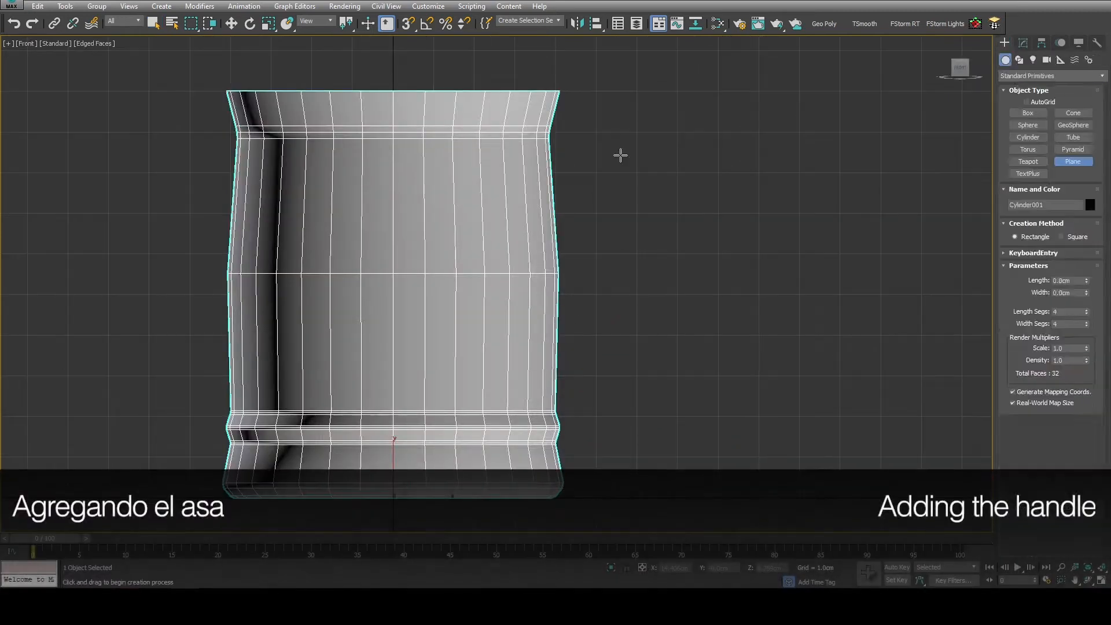
drag(641, 116, 923, 461)
Step: Set the plane's length to 7 cm and width to 4 cm, with one length segment and one width segment
click(1024, 43)
right_click(1087, 213)
drag(1087, 220, 1086, 217)
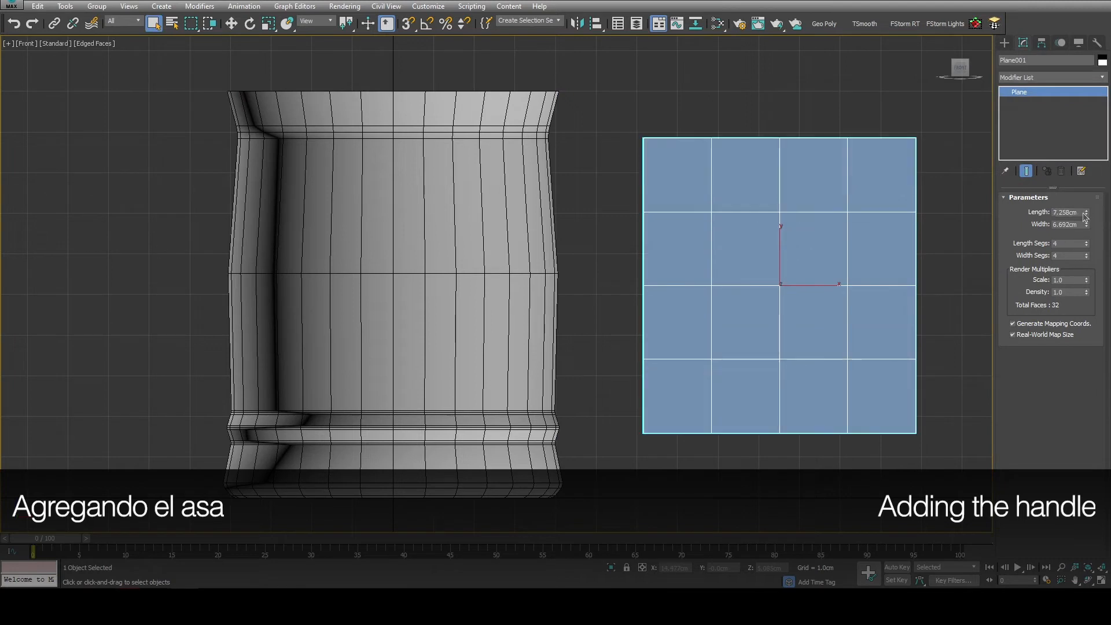
text(7)
key(Tab)
text(4)
key(Tab)
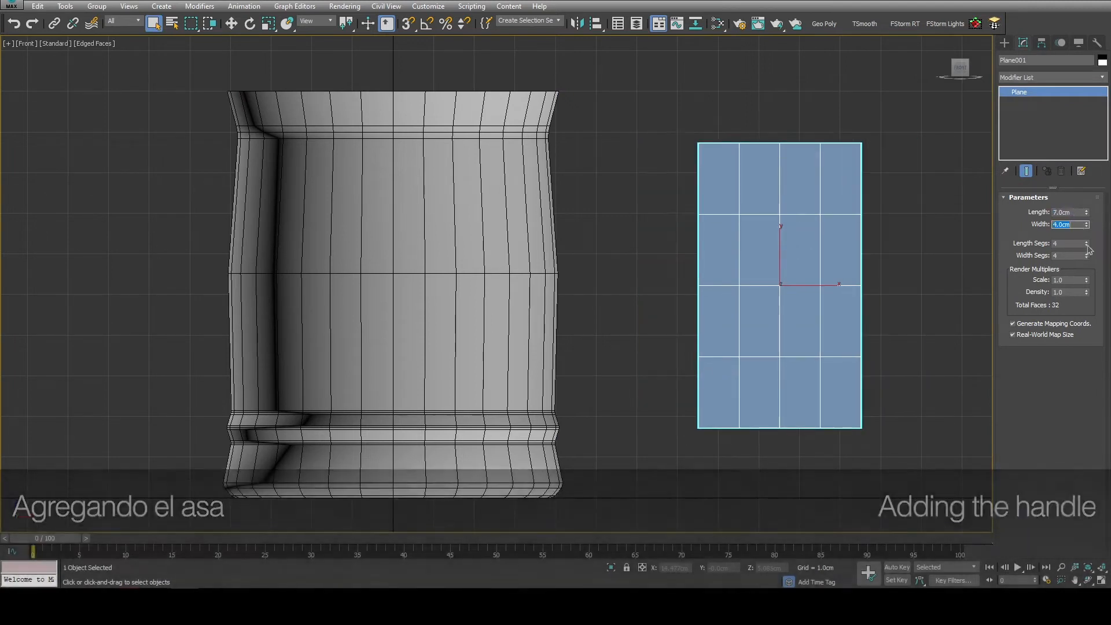
text(1)
key(Tab)
text(1)
key(Tab)
Step: Move the plane against the cup's side, set its length to 6.8 cm and nudge its height
middle_drag(823, 342, 837, 302)
key(w)
drag(805, 226, 655, 203)
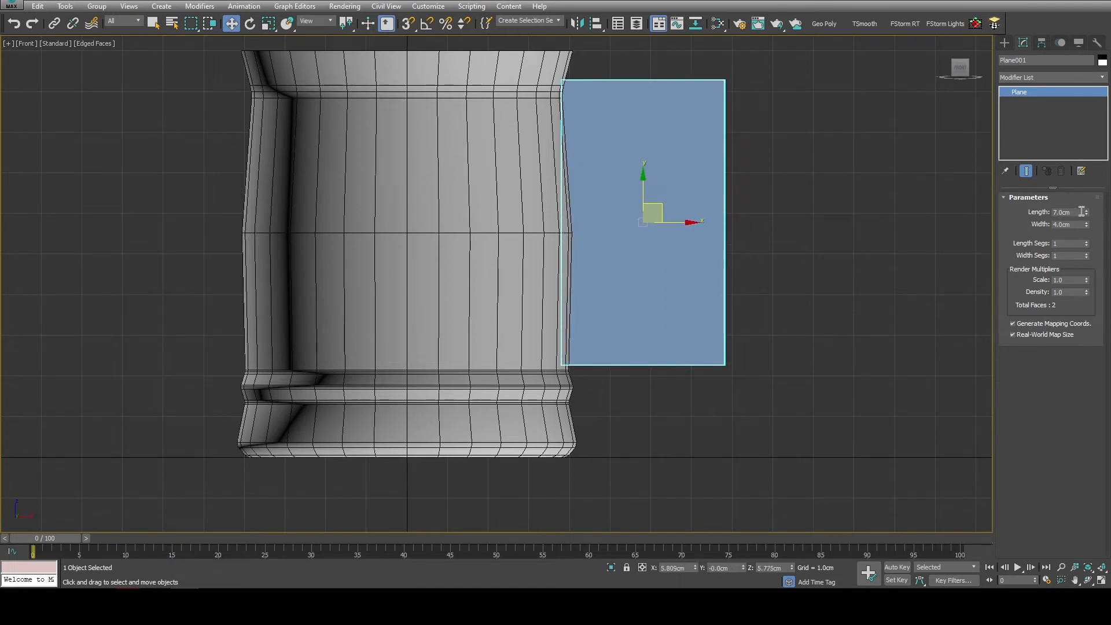
key(Return)
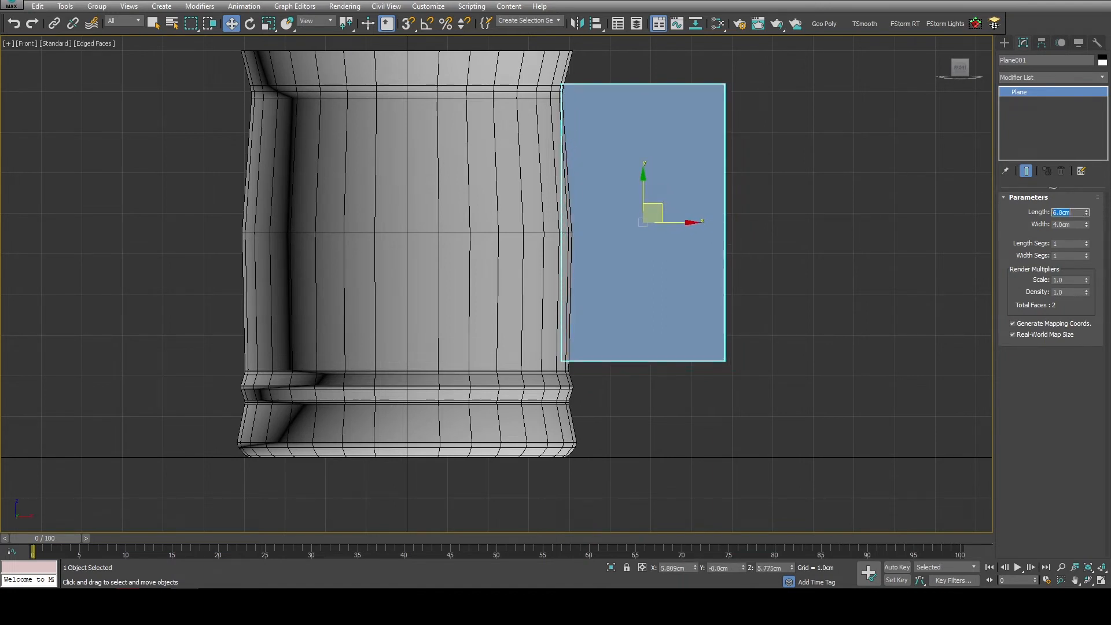
drag(643, 200, 643, 198)
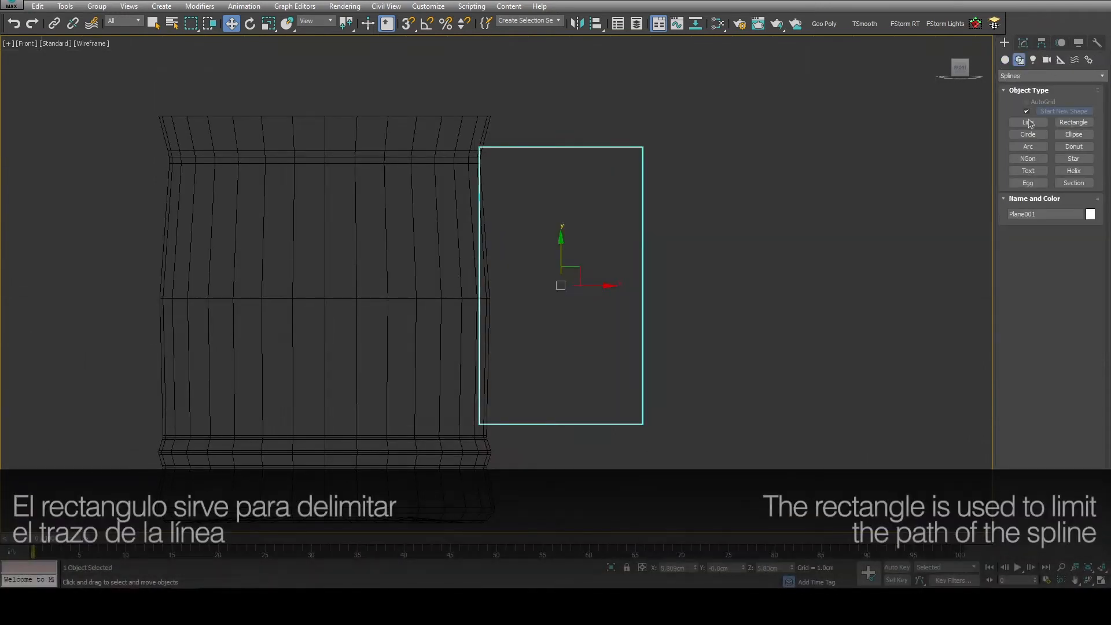
Step: Draw a five-vertex line inside the plane's outline, running from the inner curl over the top and down to the cup wall
click(1029, 122)
click(534, 233)
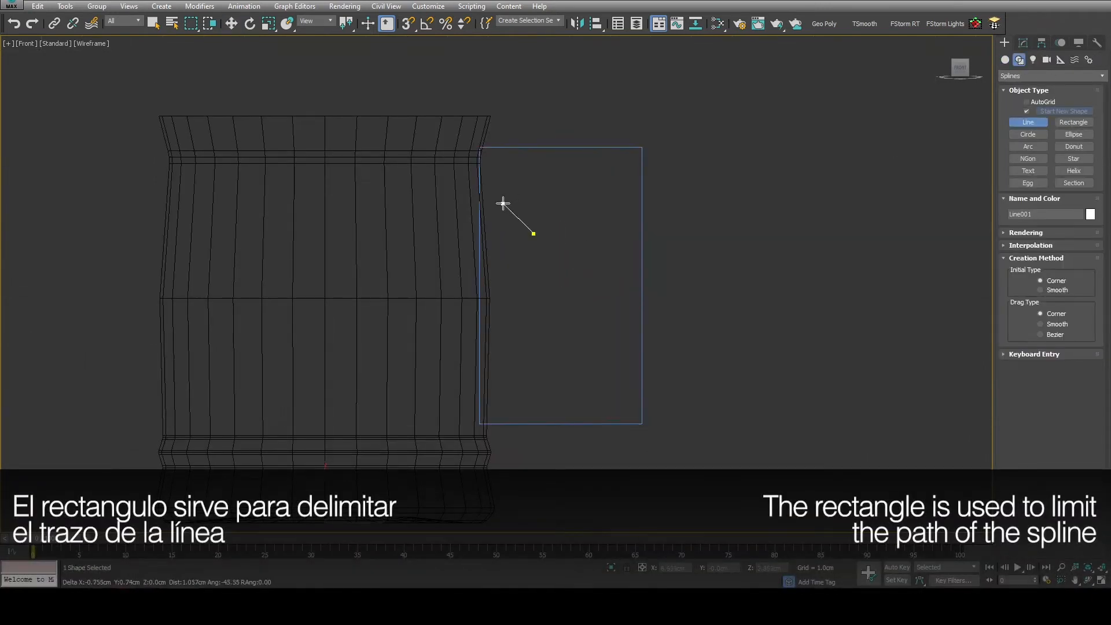
click(503, 203)
click(569, 148)
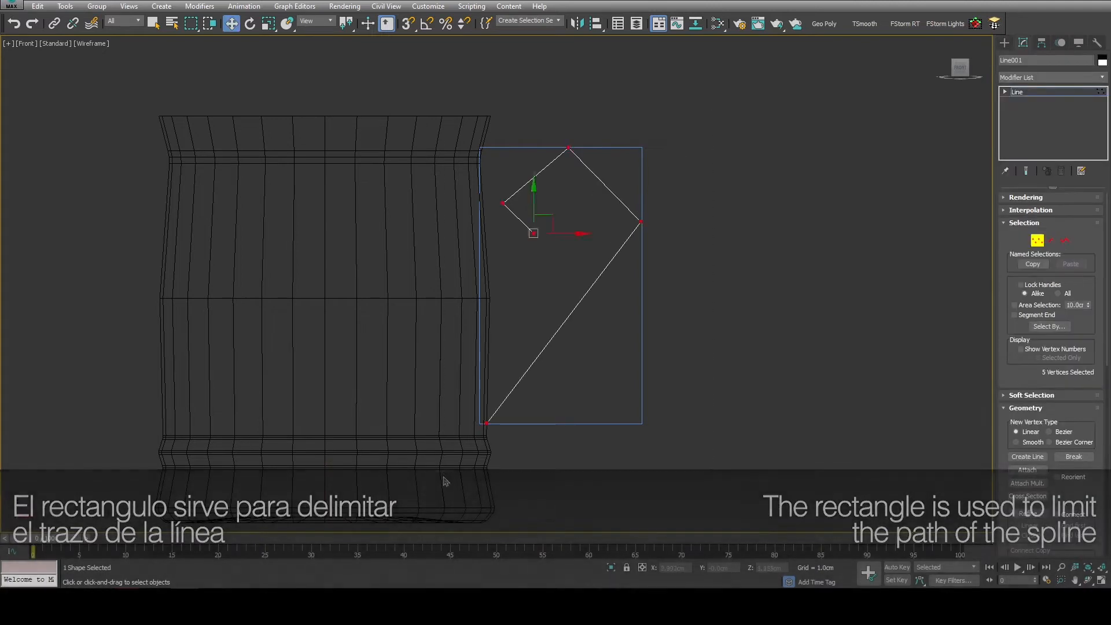
Step: Convert the line's vertices to Bezier and adjust the handles of the lowest and outermost vertices to curve the long lower segment
right_click(551, 251)
click(510, 179)
drag(540, 359, 561, 376)
click(641, 222)
drag(589, 288, 641, 314)
drag(617, 197, 625, 179)
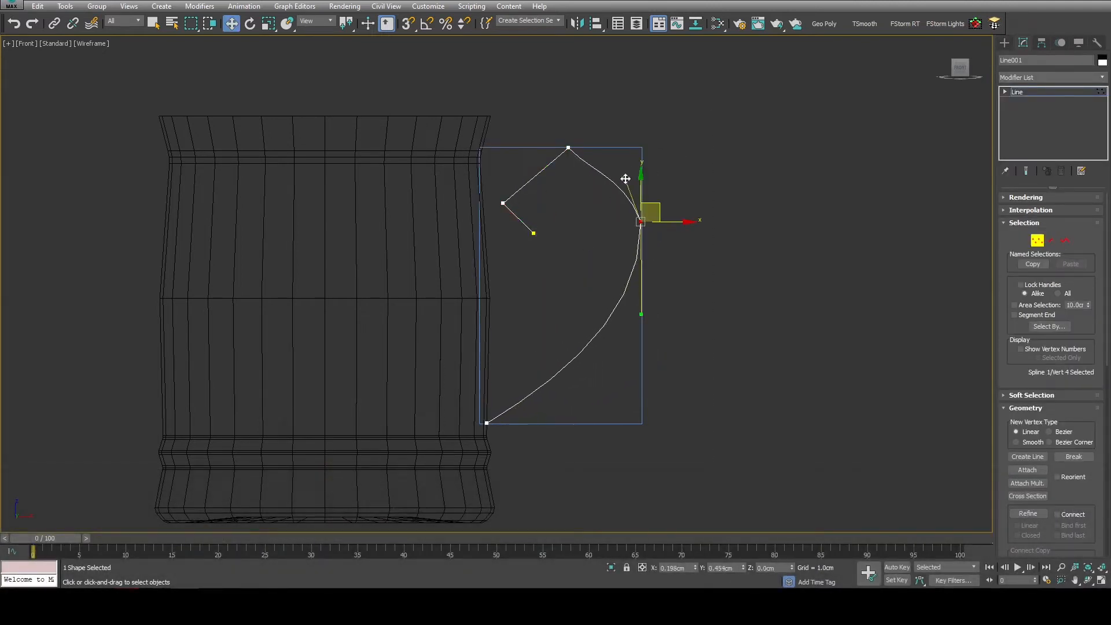
Step: Align both tangent handles of the line's top vertex horizontally to round the arch
scroll(590, 131, up, 5)
click(517, 147)
drag(586, 219, 602, 148)
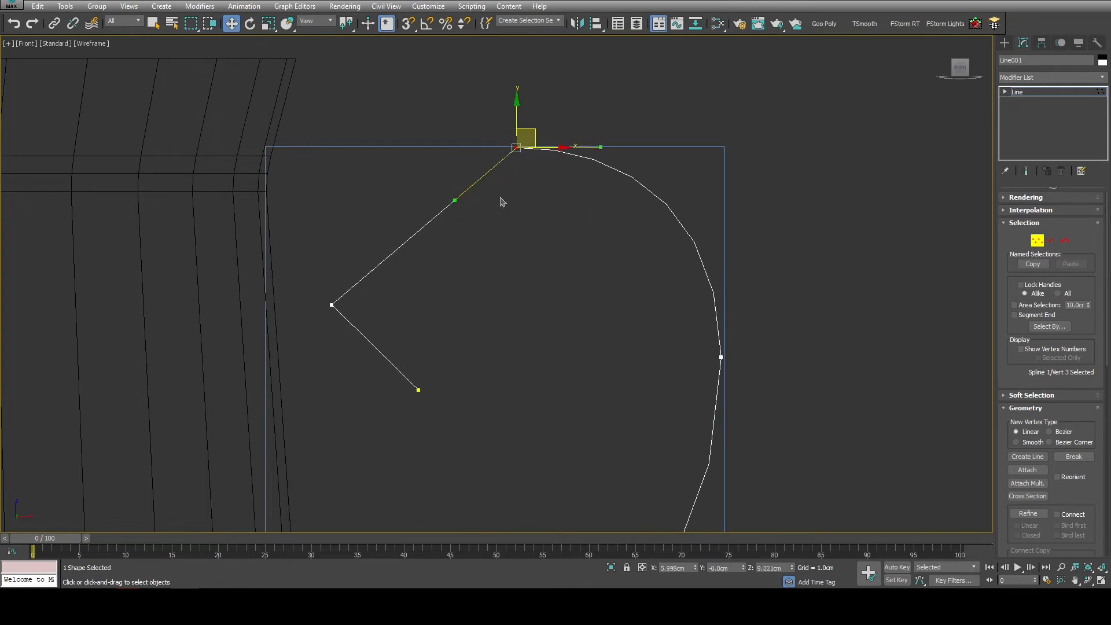
drag(455, 200, 412, 148)
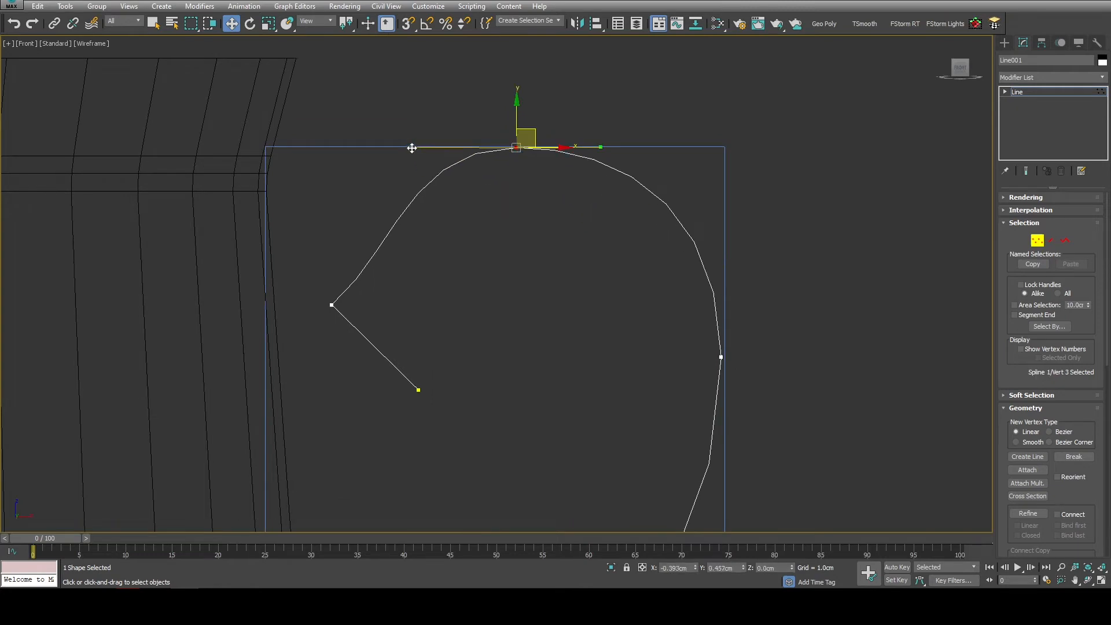
Step: Adjust the tangent handles of the vertices nearest the line's inner end to form a smooth curl
scroll(431, 299, down, 2)
middle_drag(432, 299, 481, 191)
click(410, 195)
drag(452, 159, 430, 144)
middle_drag(429, 182, 465, 261)
drag(465, 261, 439, 278)
drag(508, 334, 453, 335)
click(446, 235)
Step: Enable the line in the renderer and viewport with a rectangular section 1 cm long and 1 cm wide
click(1009, 198)
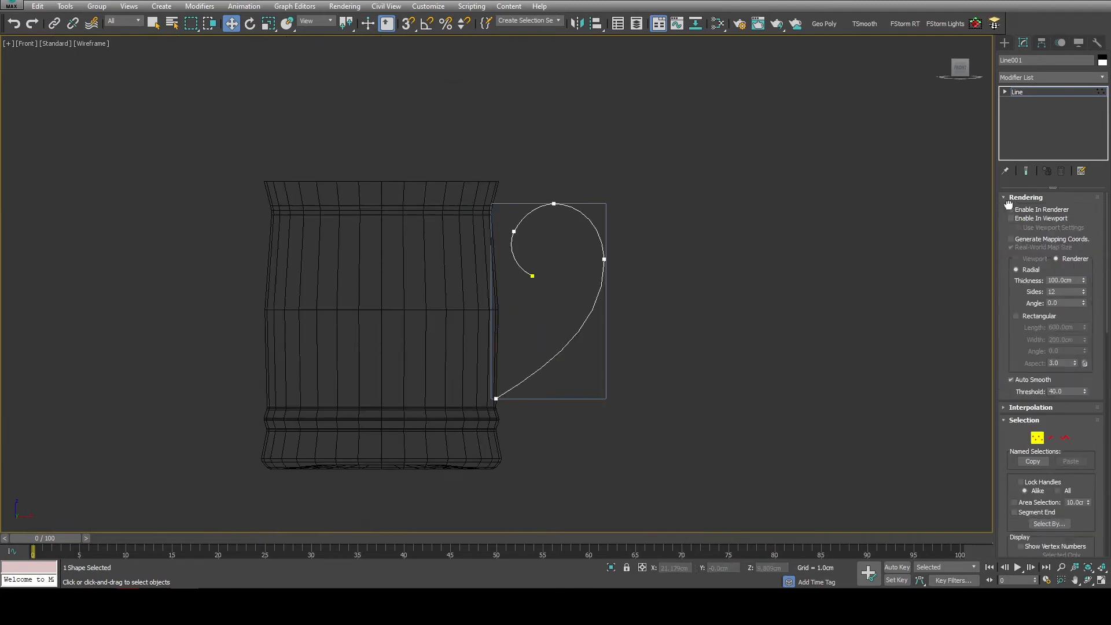
click(1012, 218)
click(1016, 316)
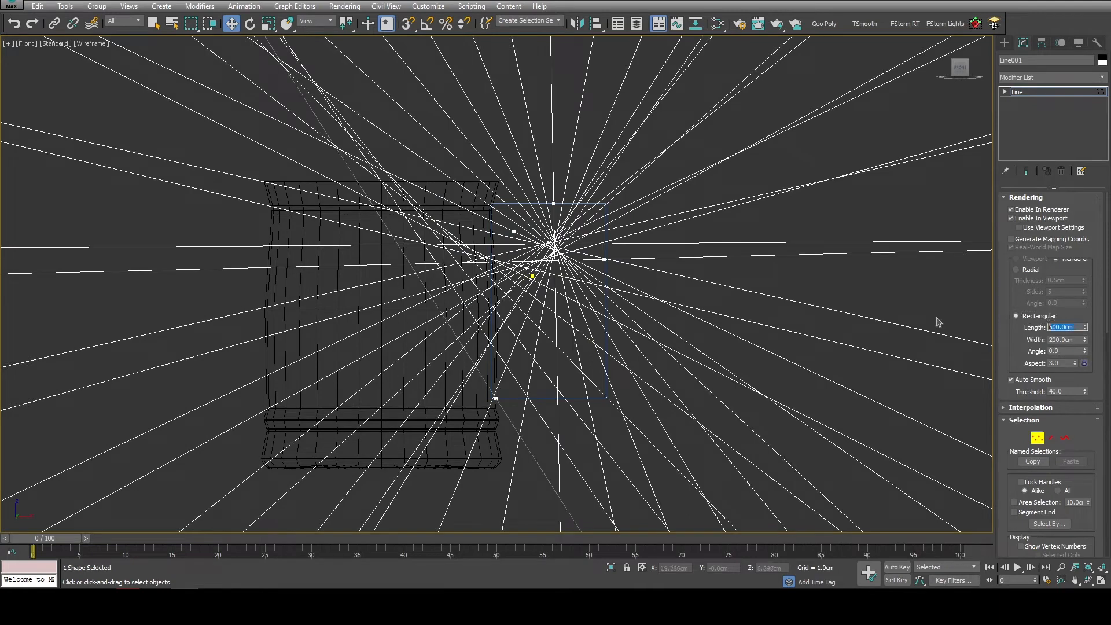
text(1)
key(Return)
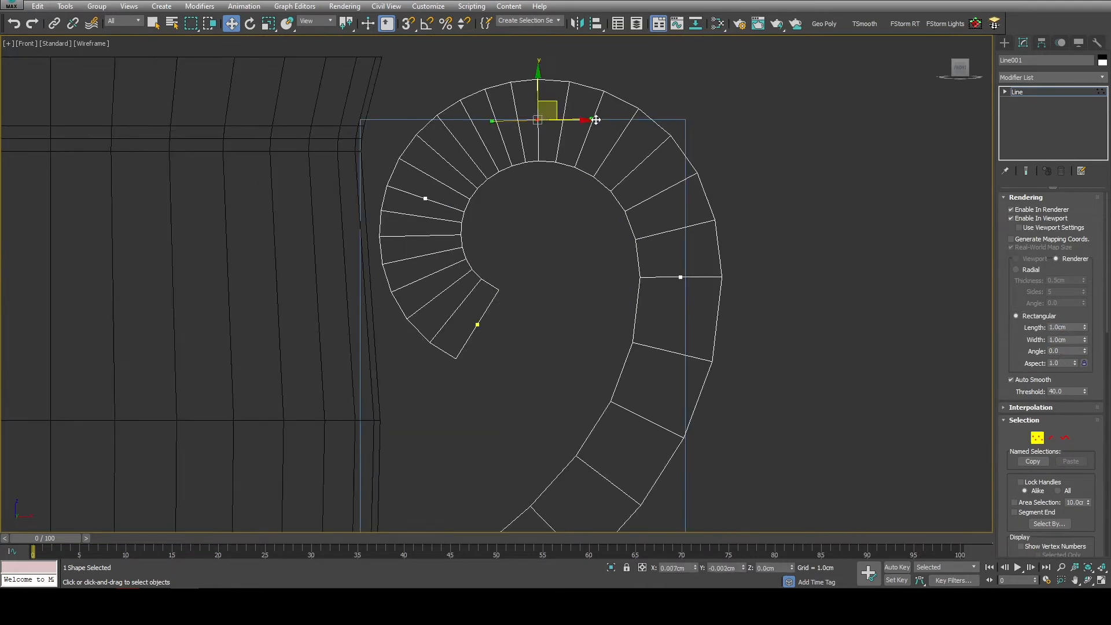
Step: Fine-tune the upper tangent handle of the handle spline's outermost vertex
click(681, 278)
drag(675, 154, 676, 153)
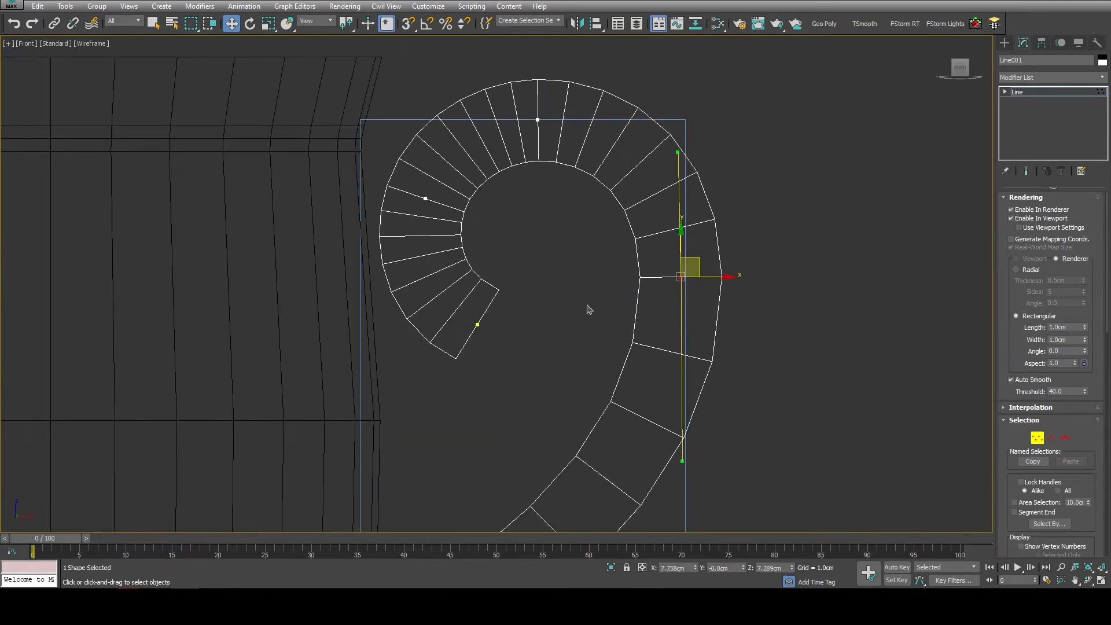
scroll(581, 264, down, 2)
Step: Set the handle's rectangular section to 0.5 cm width and 1.8 cm length
drag(1085, 340, 1086, 339)
text(0.5)
key(Return)
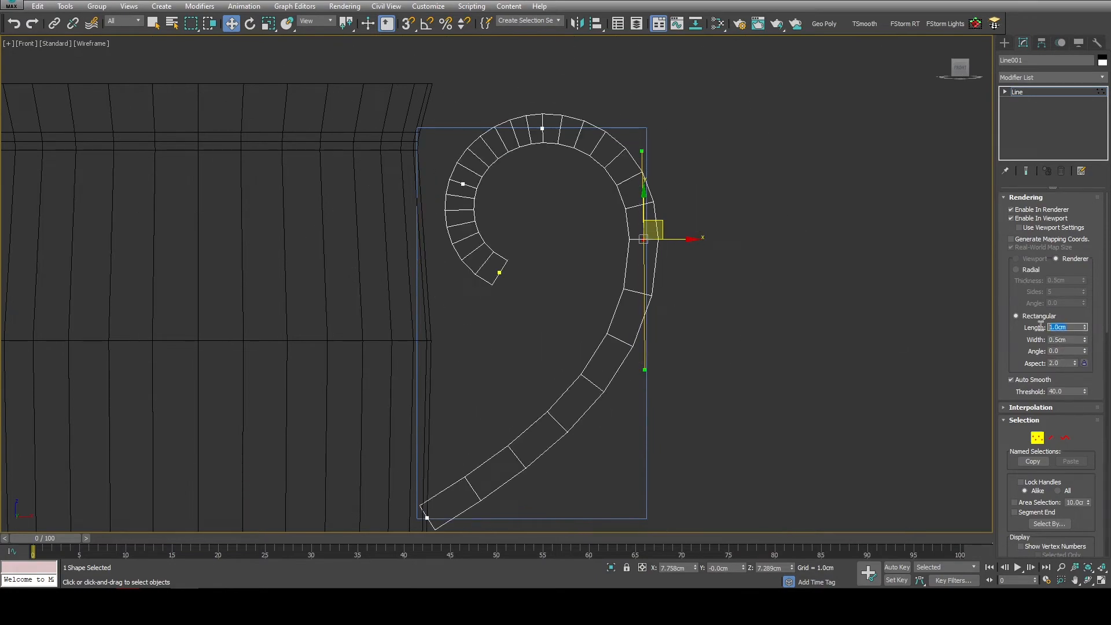
mouse_move(765, 340)
alt+middle_down()
mouse_move(584, 365)
mouse_move(680, 380)
mouse_move(770, 342)
alt+middle_up()
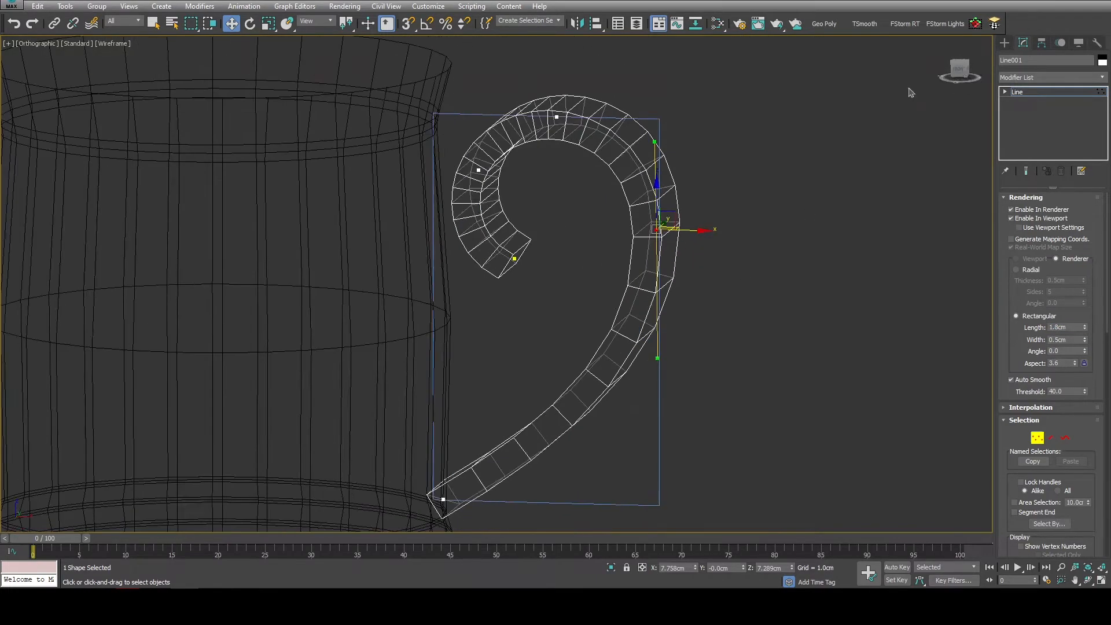
click(960, 67)
Step: Reduce the handle spline's interpolation steps to 3
click(1042, 407)
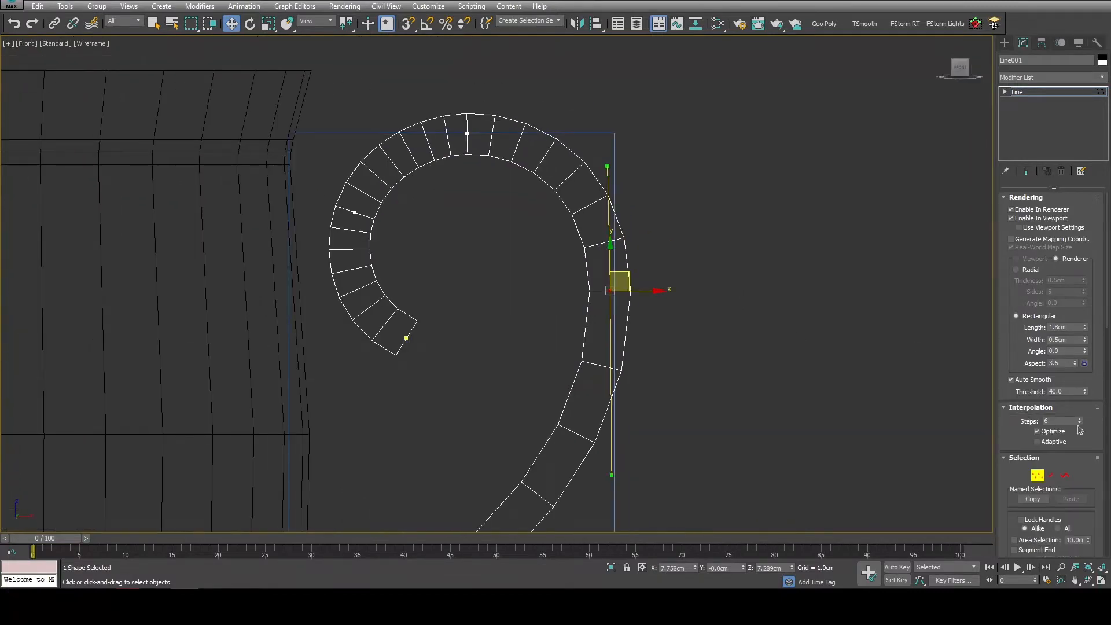
click(1080, 419)
middle_drag(704, 427, 765, 417)
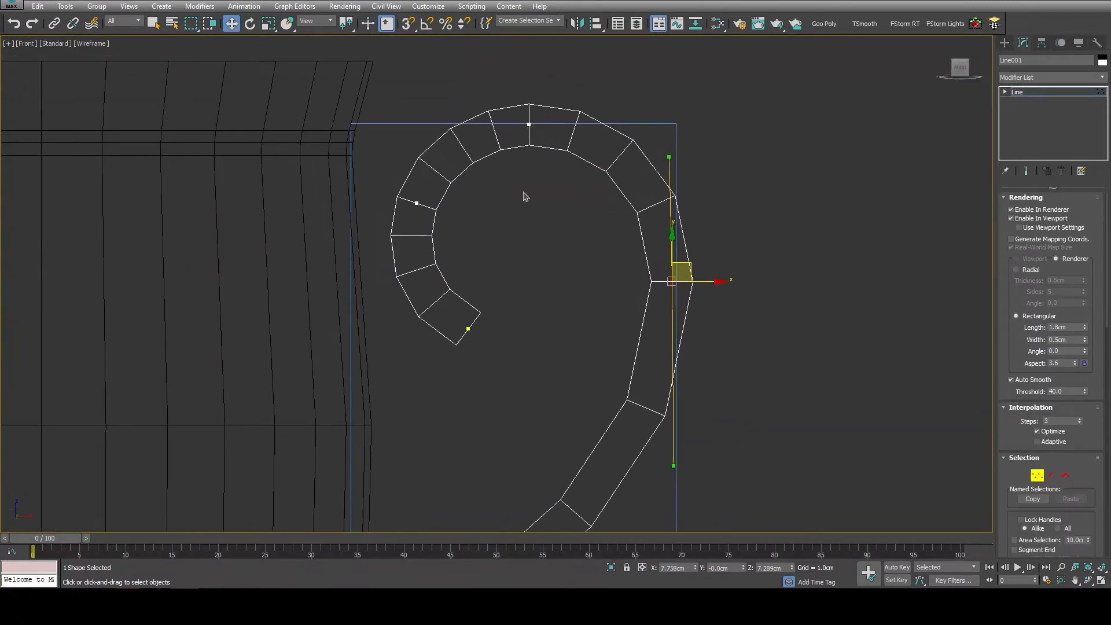
Step: Change the type of the handle spline's top vertex and rebalance both of its tangent handles
click(529, 124)
scroll(490, 135, up, 2)
right_click(542, 119)
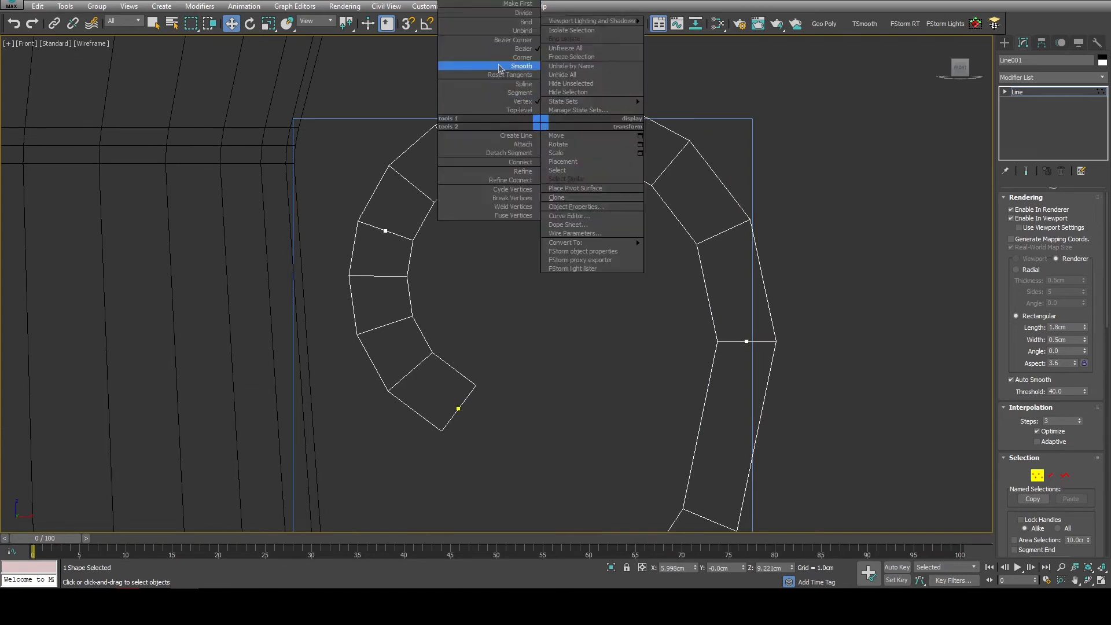
click(483, 66)
drag(478, 121, 474, 123)
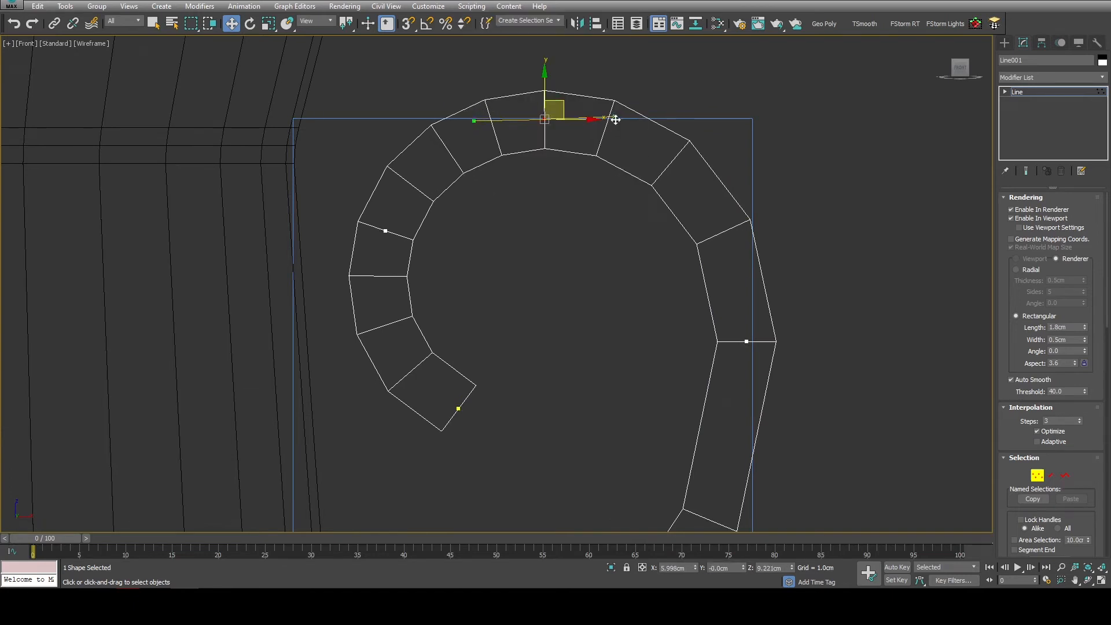
drag(615, 120, 608, 120)
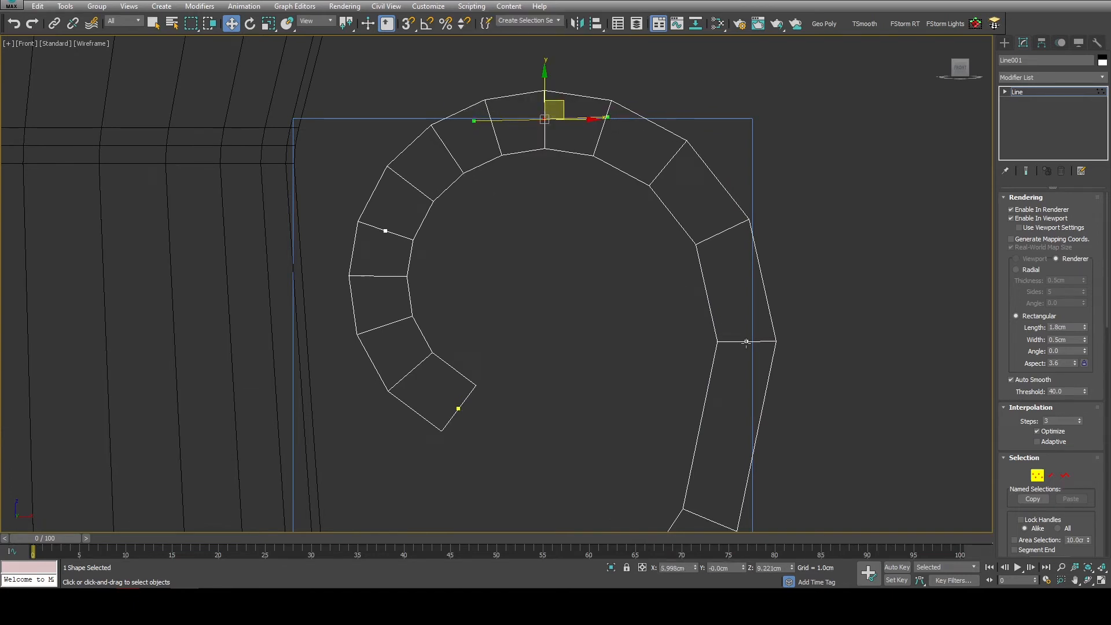
Step: Set the width of the handle's rectangular section to 0.2 cm
drag(1085, 341, 969, 336)
text(0.2)
key(Return)
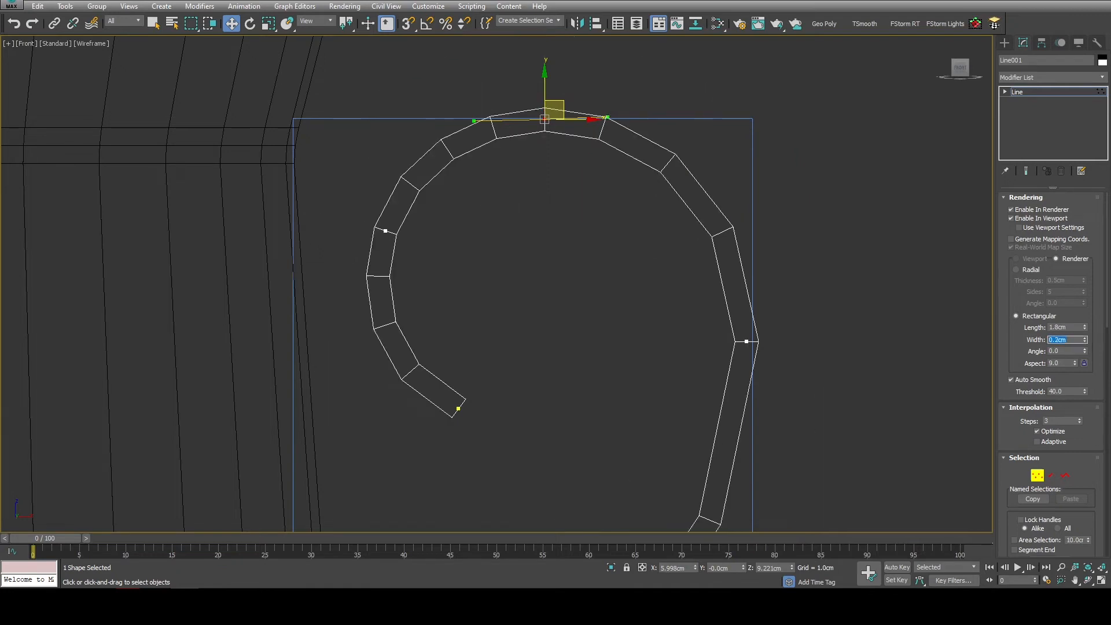
Step: Convert the handle spline to an editable poly
scroll(497, 329, down, 3)
middle_drag(510, 334, 540, 260)
click(977, 24)
Step: Select the polygons along the handle's flat sides and delete them
key(4)
scroll(536, 261, up, 1)
click(499, 253)
shift+click(474, 233)
scroll(509, 285, down, 2)
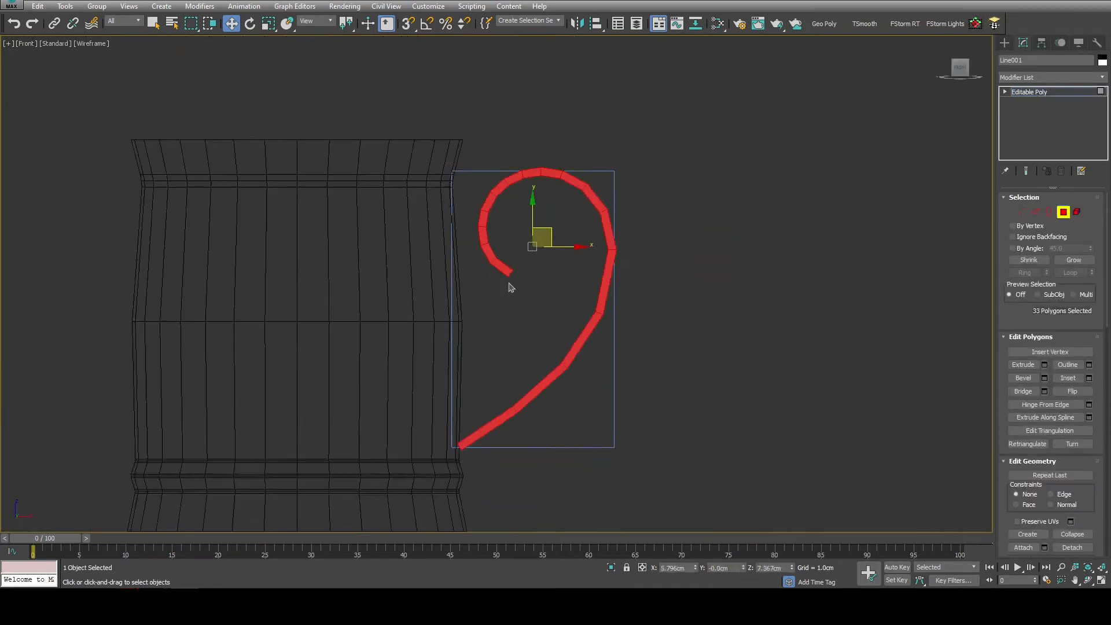
key(Delete)
Step: Separate the handle's inner and outer strips by deleting the cap polygon at its lower end
key(5)
scroll(510, 287, up, 2)
click(490, 280)
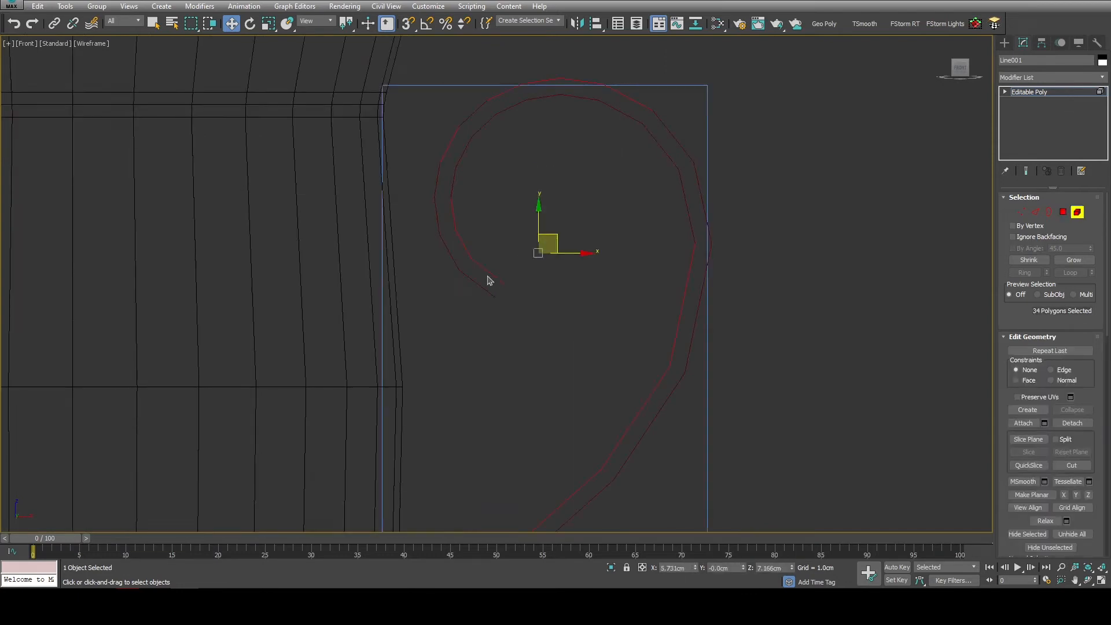
scroll(488, 290, down, 2)
middle_drag(479, 402, 527, 206)
key(4)
scroll(470, 335, up, 8)
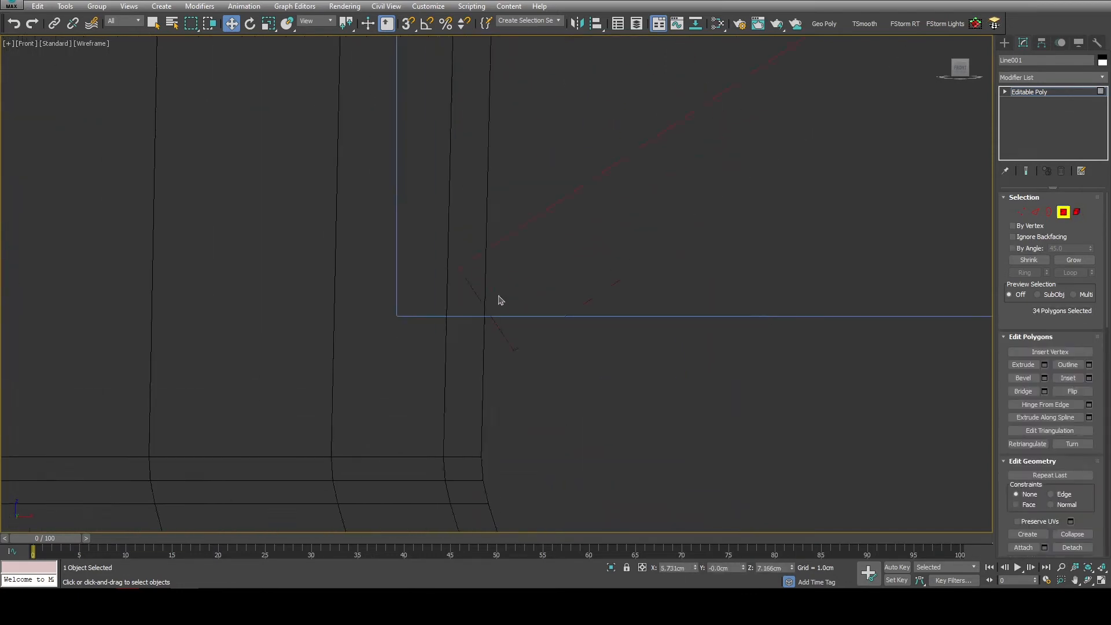
key(Delete)
scroll(583, 182, down, 5)
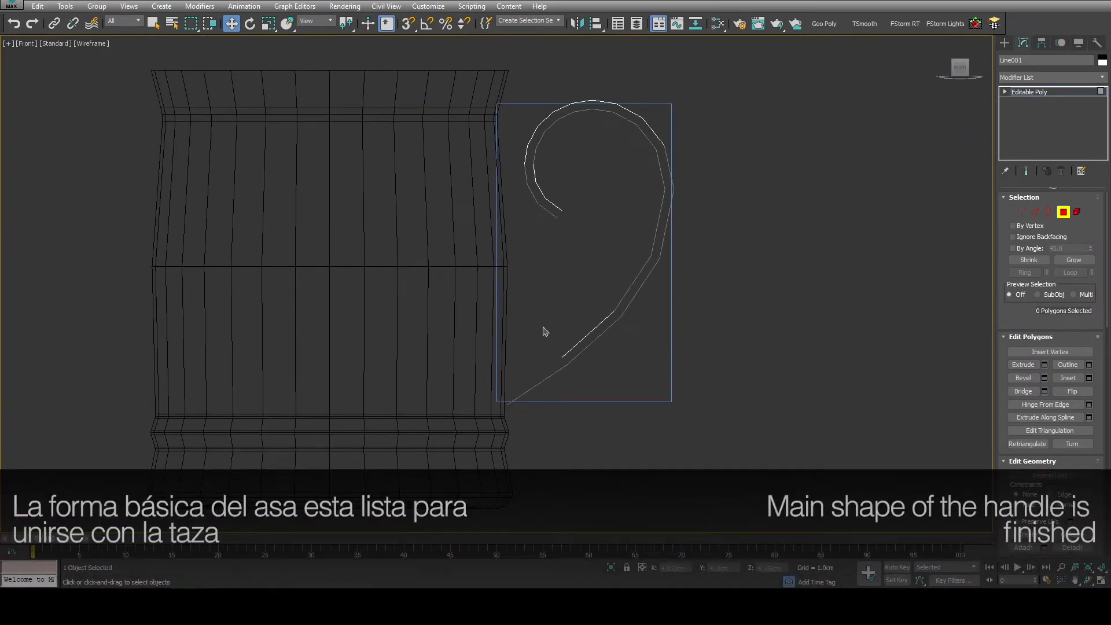
Step: Select the handle's inner strip as an element and delete it, keeping only the outer strip
click(544, 348)
scroll(543, 359, up, 5)
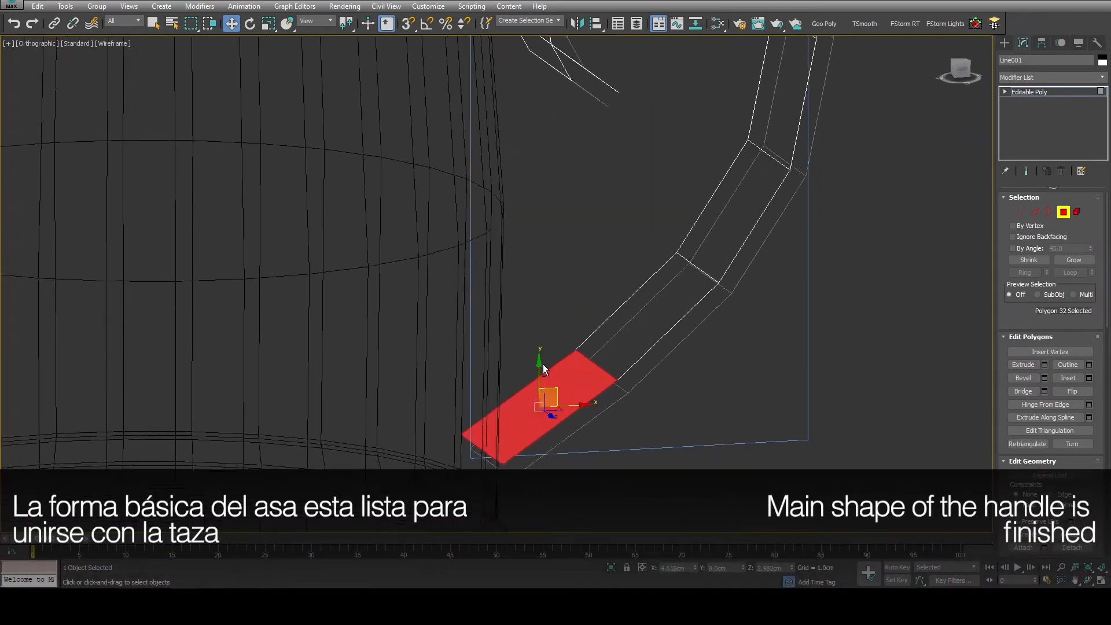
alt+middle_drag(543, 364, 524, 356)
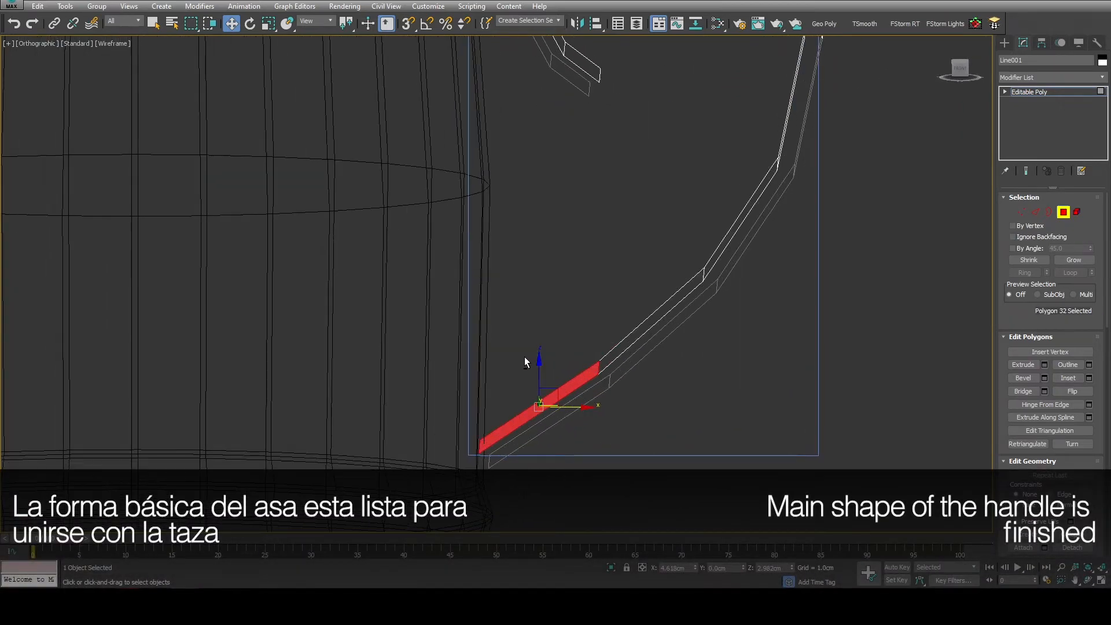
key(5)
click(615, 350)
scroll(603, 320, down, 3)
middle_drag(602, 320, 576, 343)
key(Delete)
Step: Thicken the handle strip inward using a Shell modifier with an outer amount of 0, and collapse it to an editable poly
click(1029, 82)
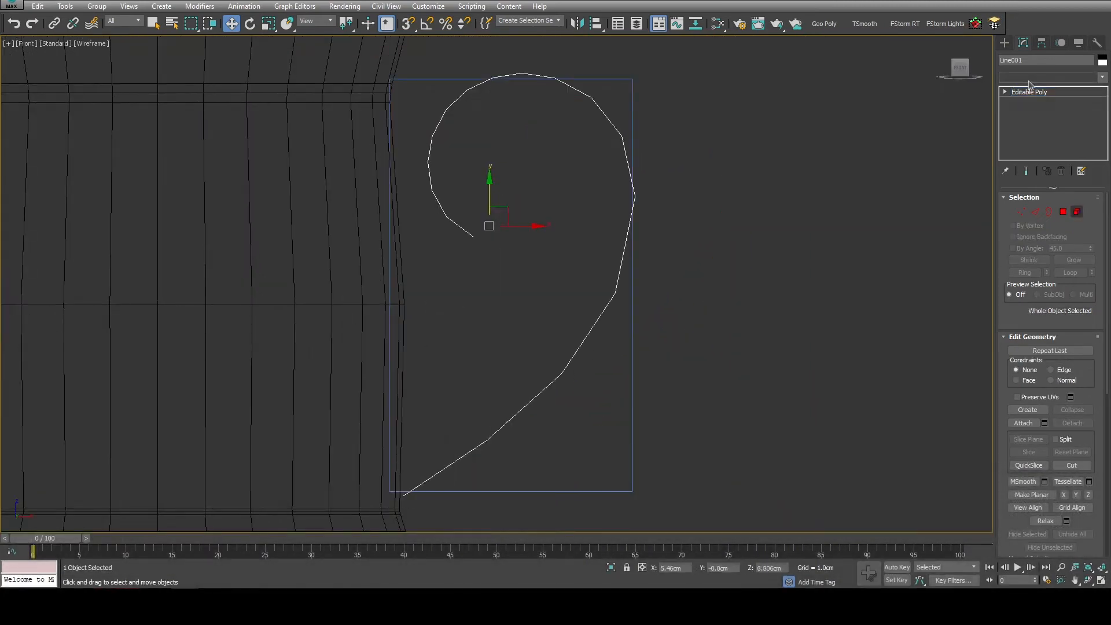
text(sh)
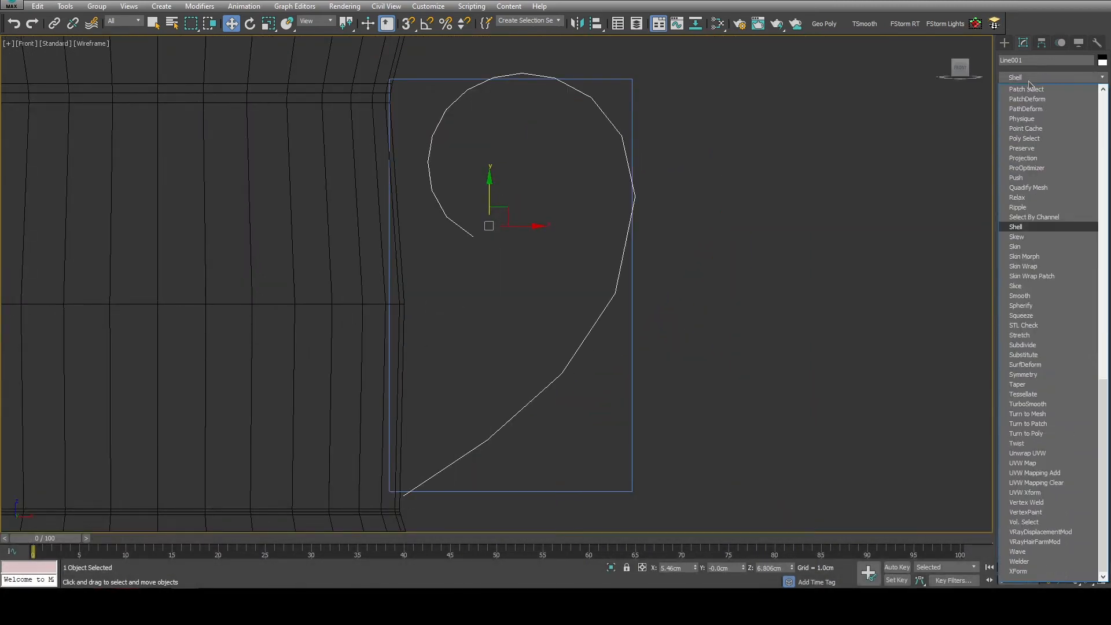
key(Return)
click(1080, 226)
key(Return)
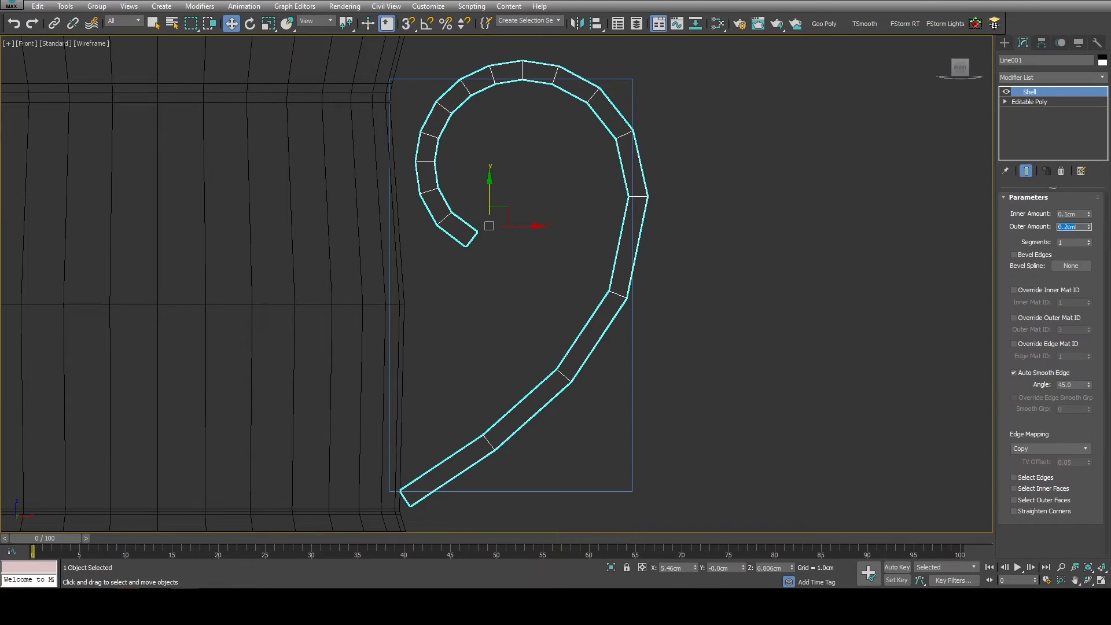
text(0)
key(shift+Tab)
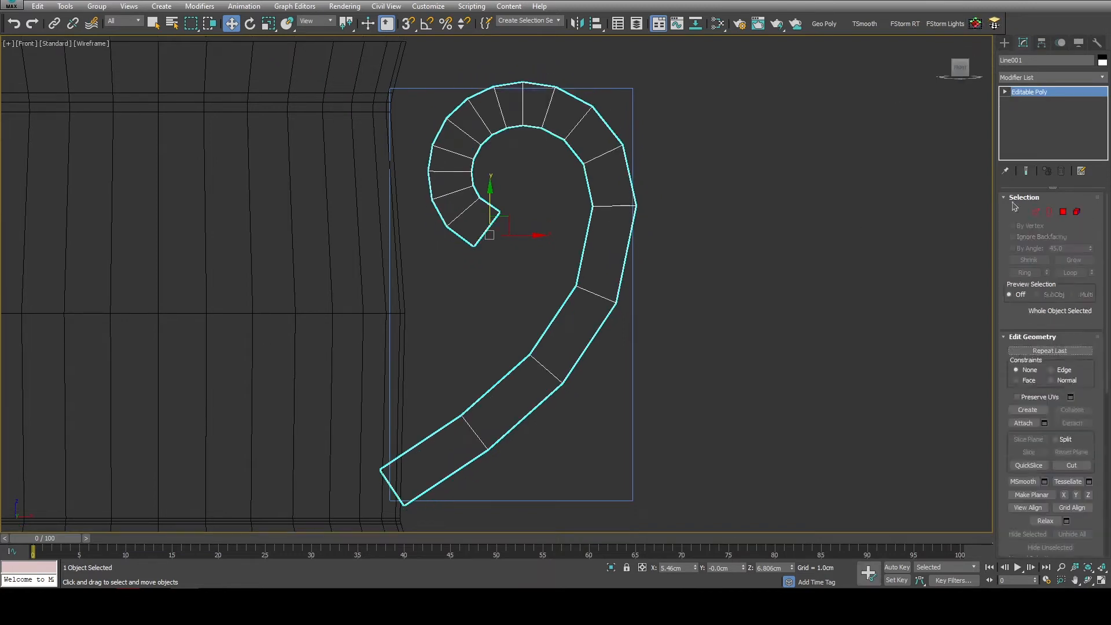
Step: Remove the edge loop nearest the handle's curled tip with its leftover vertices, and move the end vertices to narrow the tip
scroll(536, 358, up, 3)
key(2)
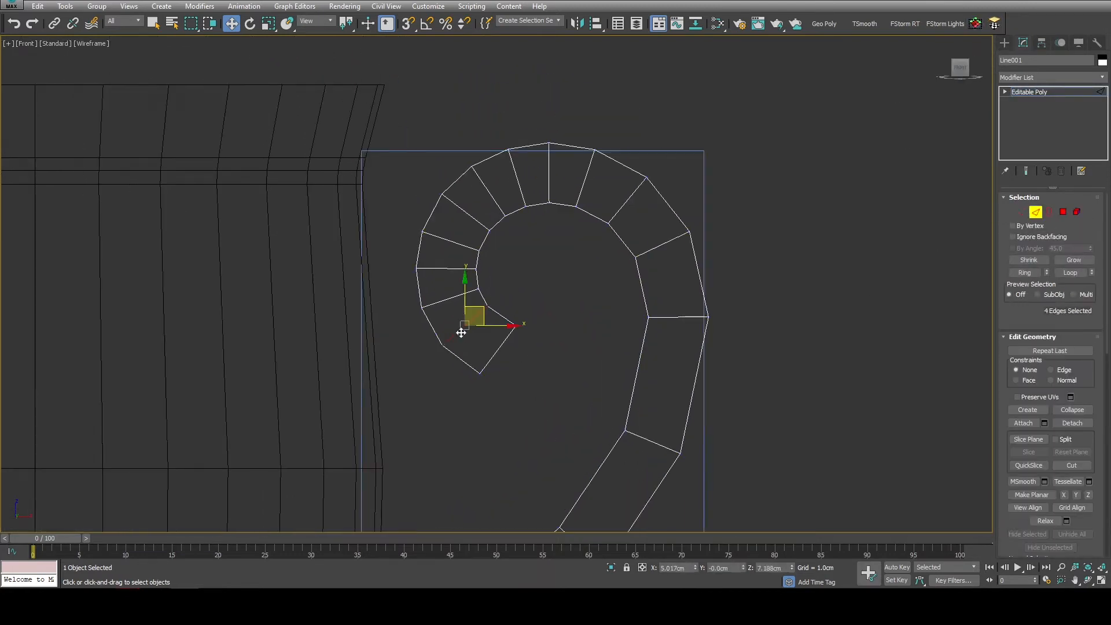
key(BackSpace)
key(1)
drag(495, 298, 499, 363)
key(BackSpace)
drag(499, 364, 541, 329)
Step: Remove one more edge loop from the handle's curl near the tip, along with its leftover vertices
key(2)
click(442, 302)
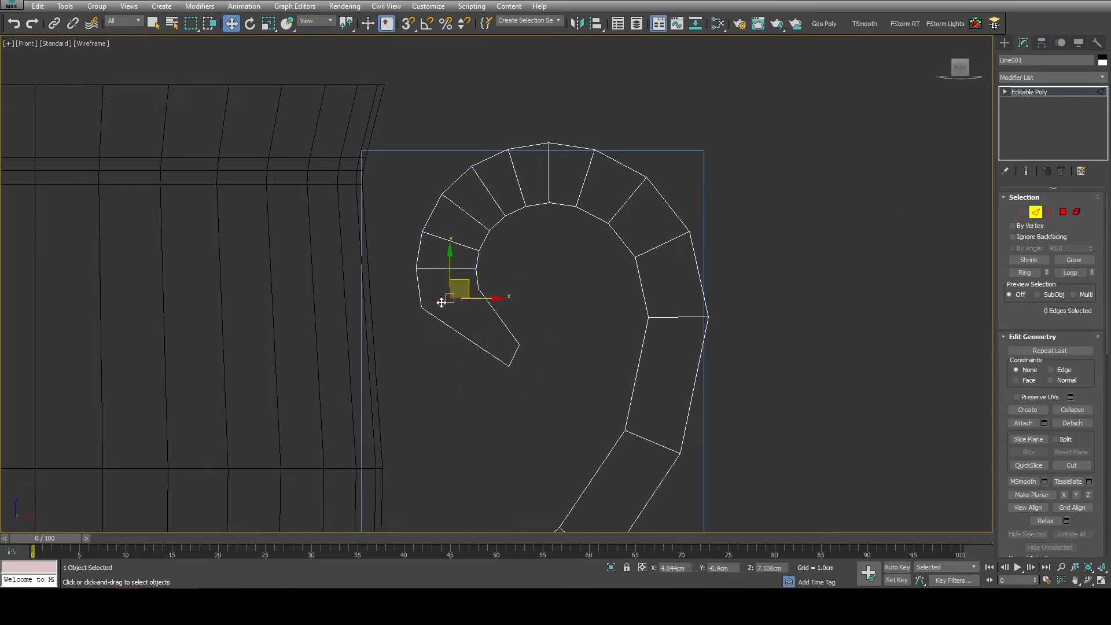
click(441, 268)
key(BackSpace)
key(1)
drag(490, 263, 374, 280)
key(BackSpace)
middle_drag(444, 314, 454, 345)
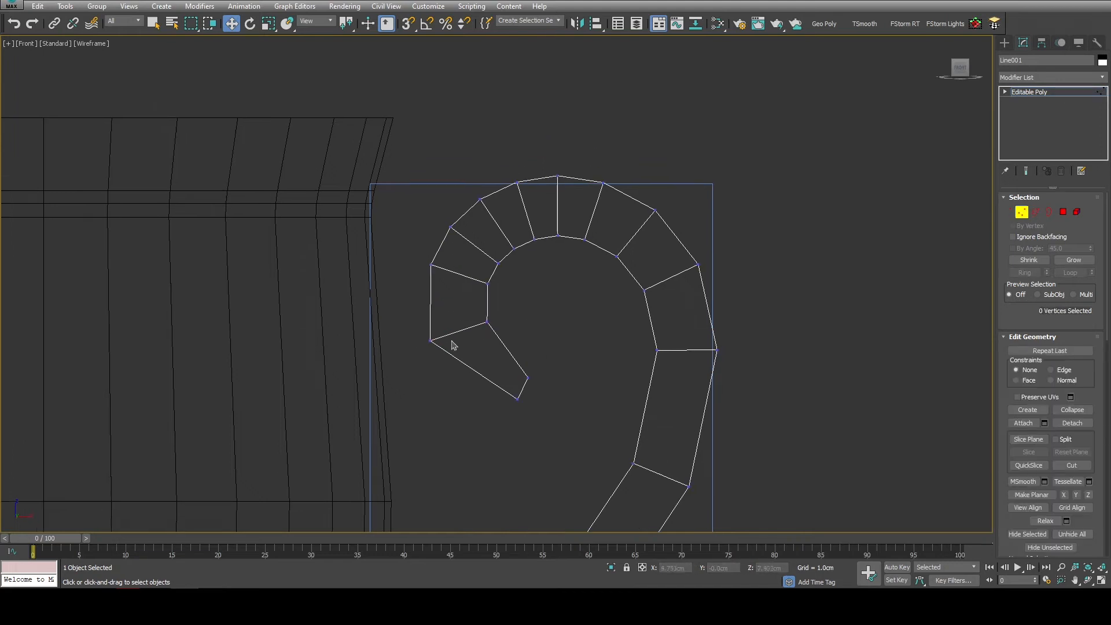
Step: Shift the vertices and the edge loop nearest the curled tip outward toward the cup to widen the curl
drag(423, 361, 422, 359)
drag(441, 330, 417, 336)
drag(543, 313, 476, 333)
drag(499, 310, 488, 318)
drag(490, 293, 387, 267)
key(2)
double_click(462, 275)
drag(478, 258, 468, 256)
Step: Remove the next edge loop up the cup-facing side of the curl with its leftover vertices, and move the neighbouring outer vertices outward
double_click(469, 243)
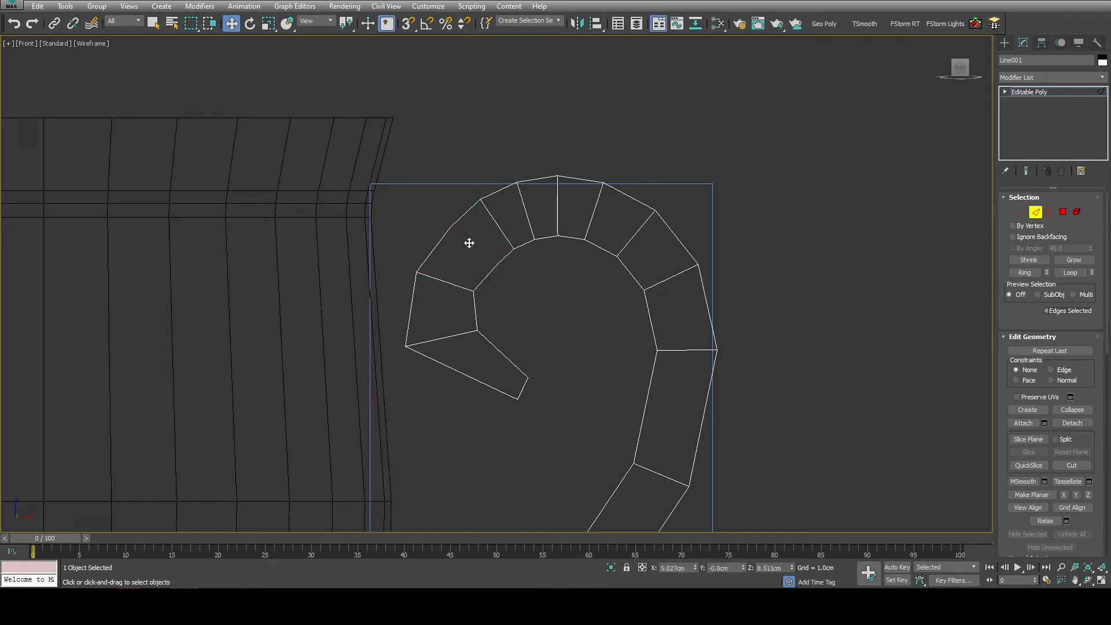
key(BackSpace)
key(1)
drag(463, 217, 436, 243)
key(BackSpace)
drag(507, 273, 484, 257)
key(BackSpace)
drag(441, 288, 399, 258)
drag(434, 255, 420, 263)
Step: Remove the edge loop just before the top of the curl, including the vertices it leaves behind
click(1036, 212)
double_click(499, 226)
drag(515, 212, 502, 212)
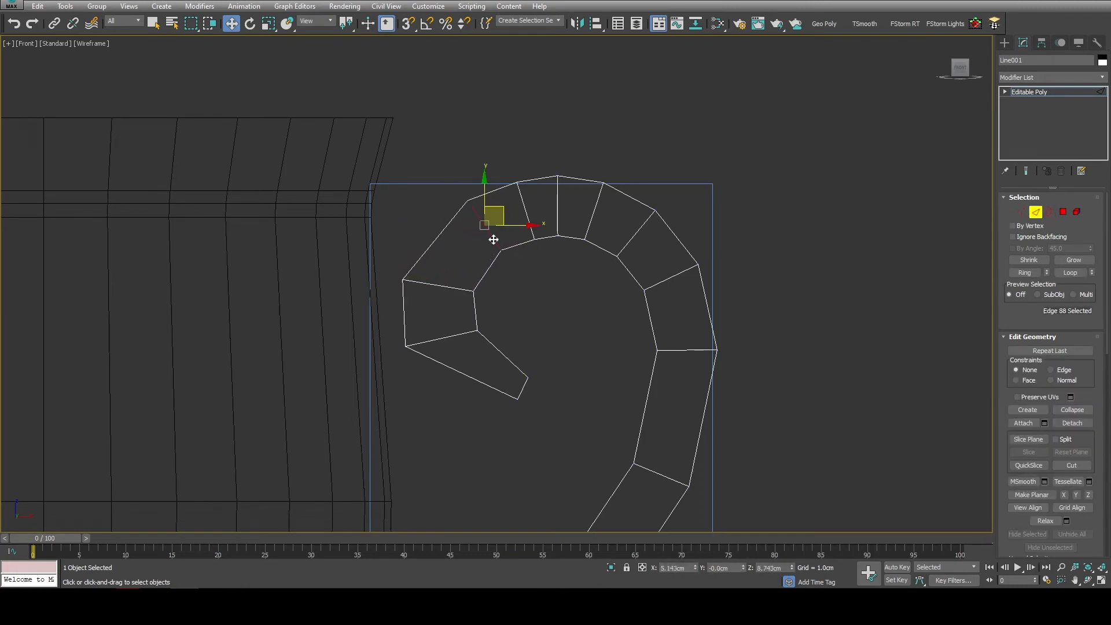
key(BackSpace)
key(1)
drag(510, 265, 455, 196)
key(BackSpace)
click(1036, 212)
key(2)
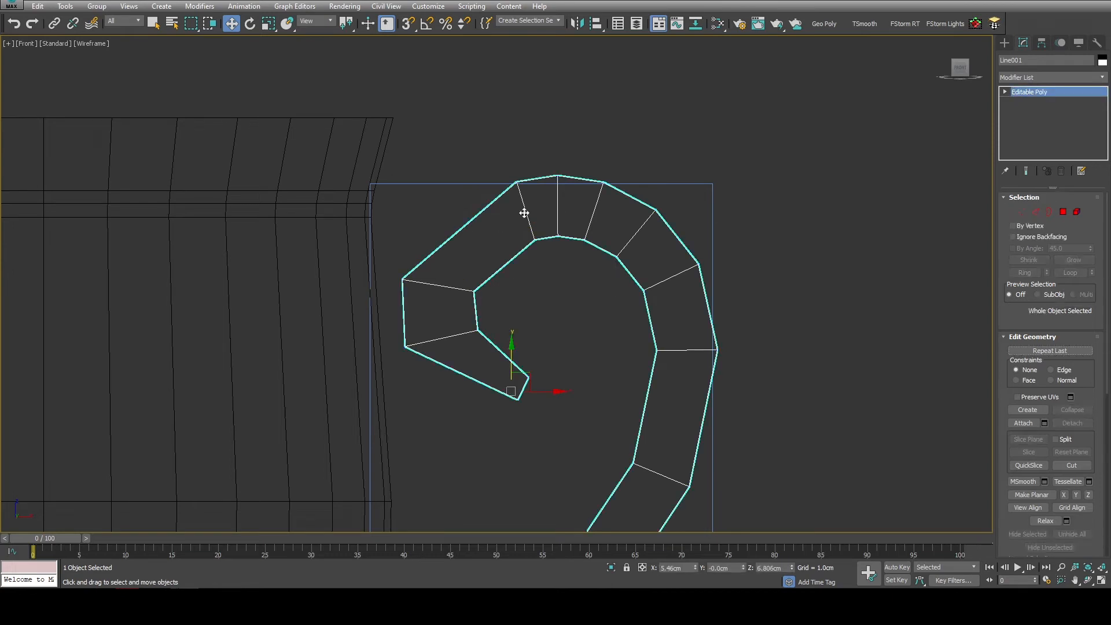
Step: Slide the remaining loop beside the curl's top toward the cup and reposition the surrounding vertices to even out the arc
key(2)
double_click(524, 213)
drag(541, 194, 529, 196)
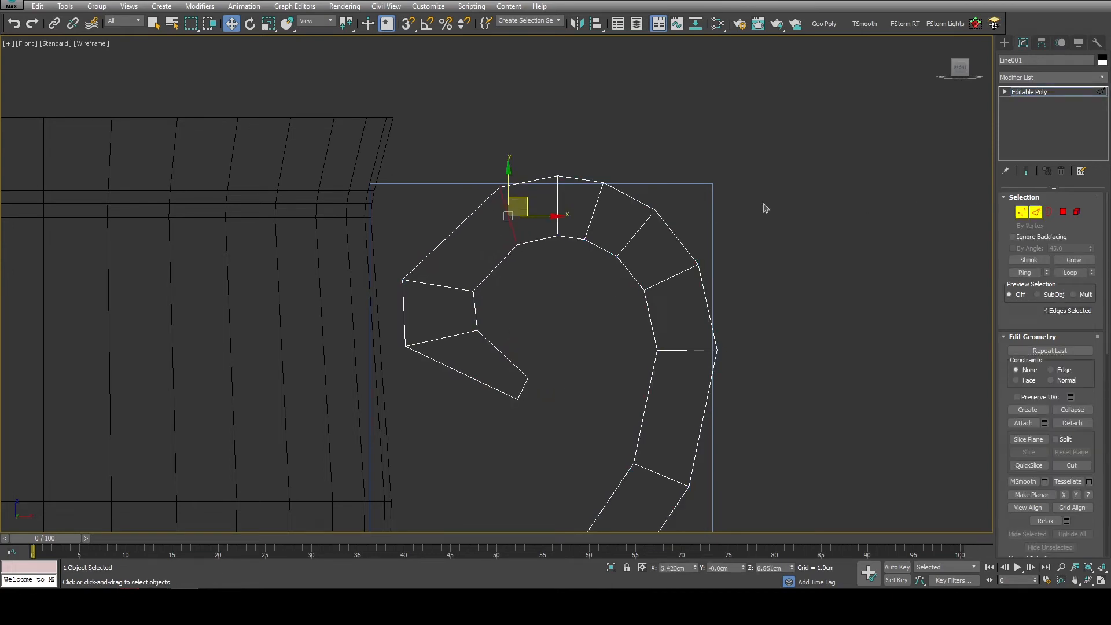
scroll(620, 167, up, 5)
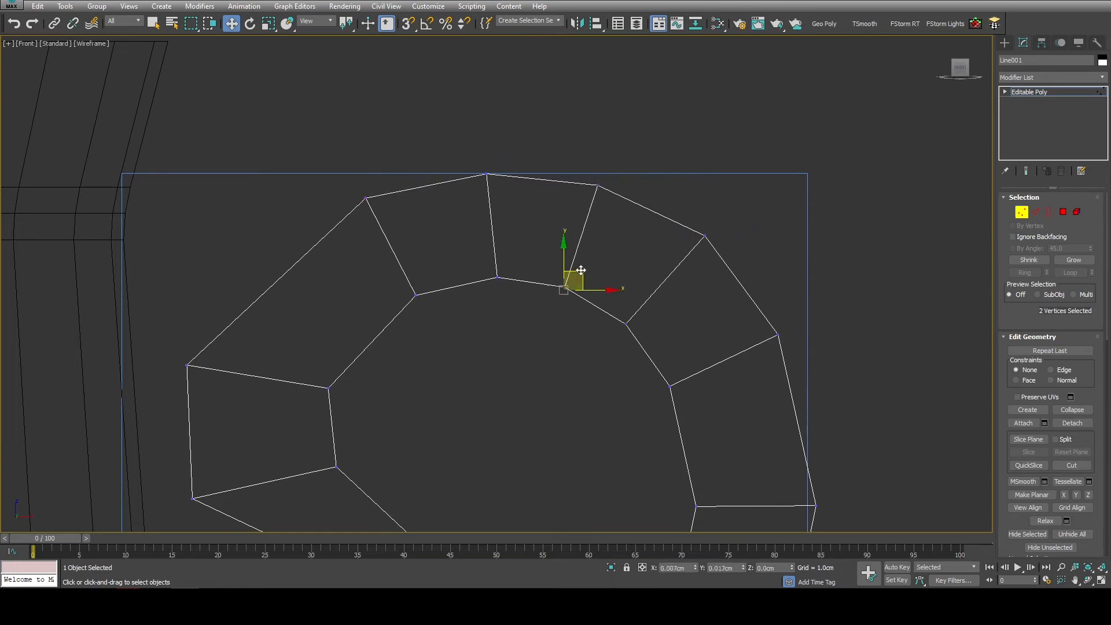
middle_drag(581, 271, 632, 230)
click(468, 251)
drag(431, 150, 429, 151)
scroll(510, 263, down, 2)
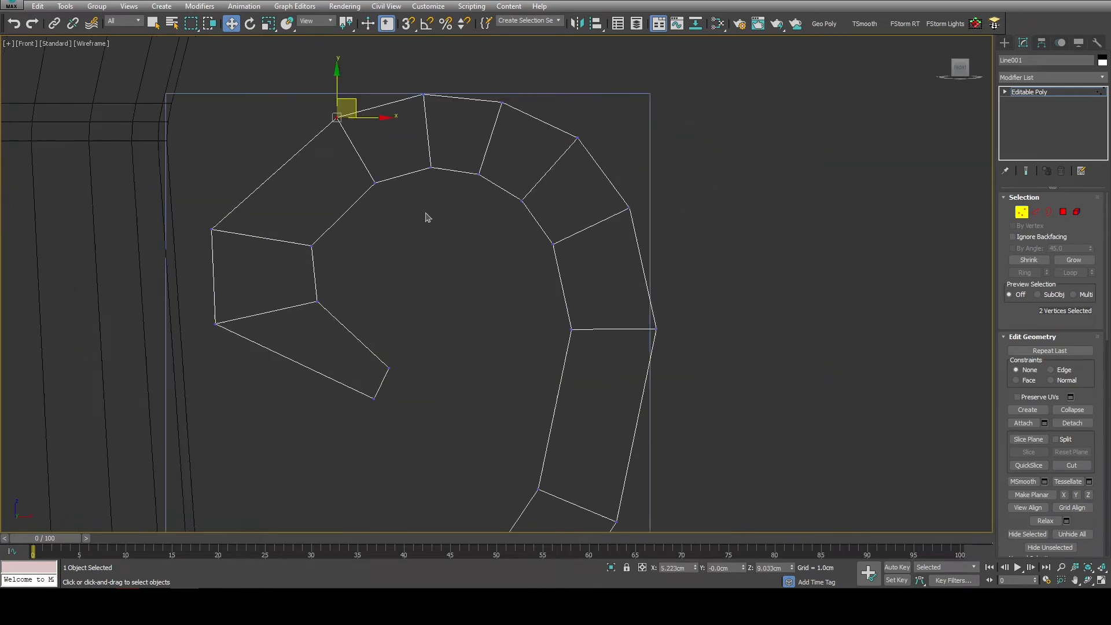
scroll(427, 218, up, 2)
drag(530, 127, 600, 327)
drag(596, 228, 591, 228)
Step: Move the vertices at the handle's lower end to form a flared base lying flat against the cup wall
scroll(582, 226, down, 5)
middle_drag(551, 235, 588, 168)
drag(394, 392, 375, 428)
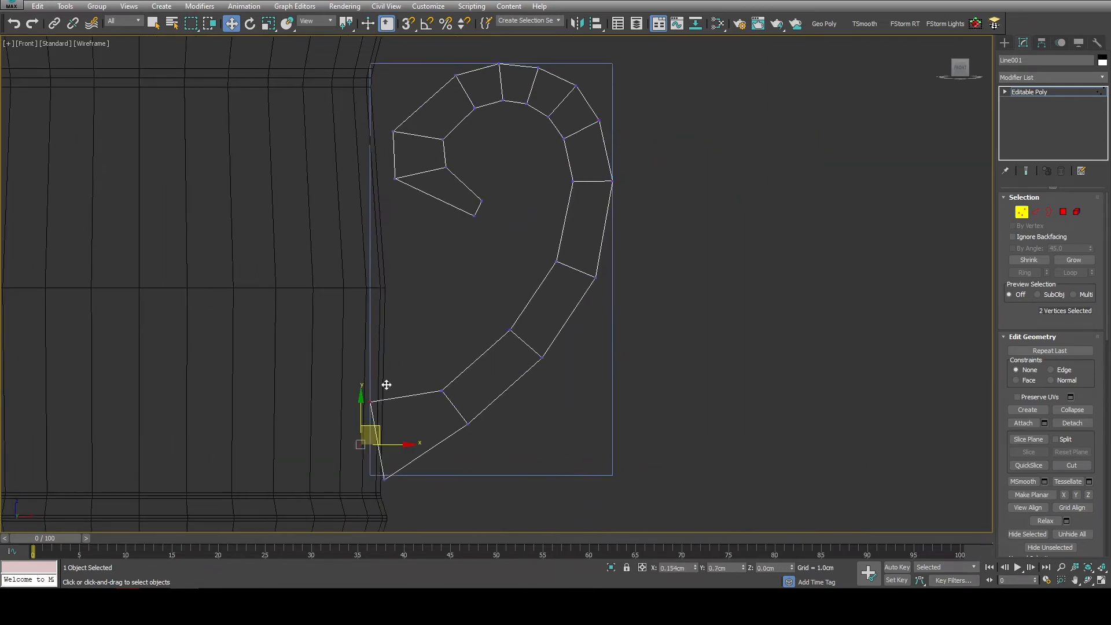
scroll(394, 373, up, 4)
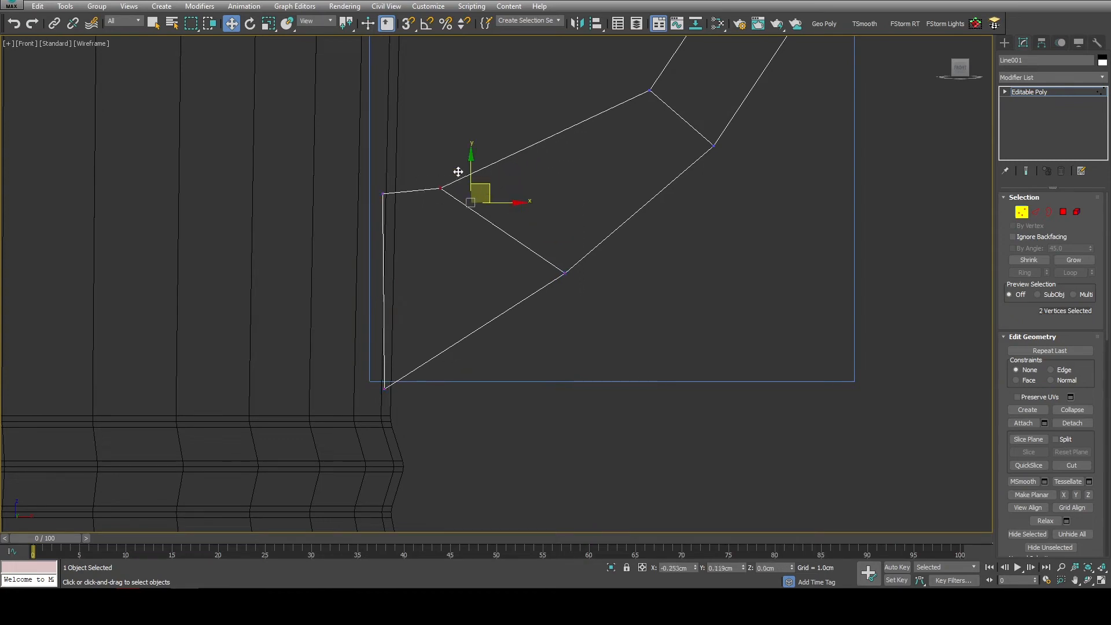
drag(458, 172, 388, 151)
scroll(628, 168, down, 3)
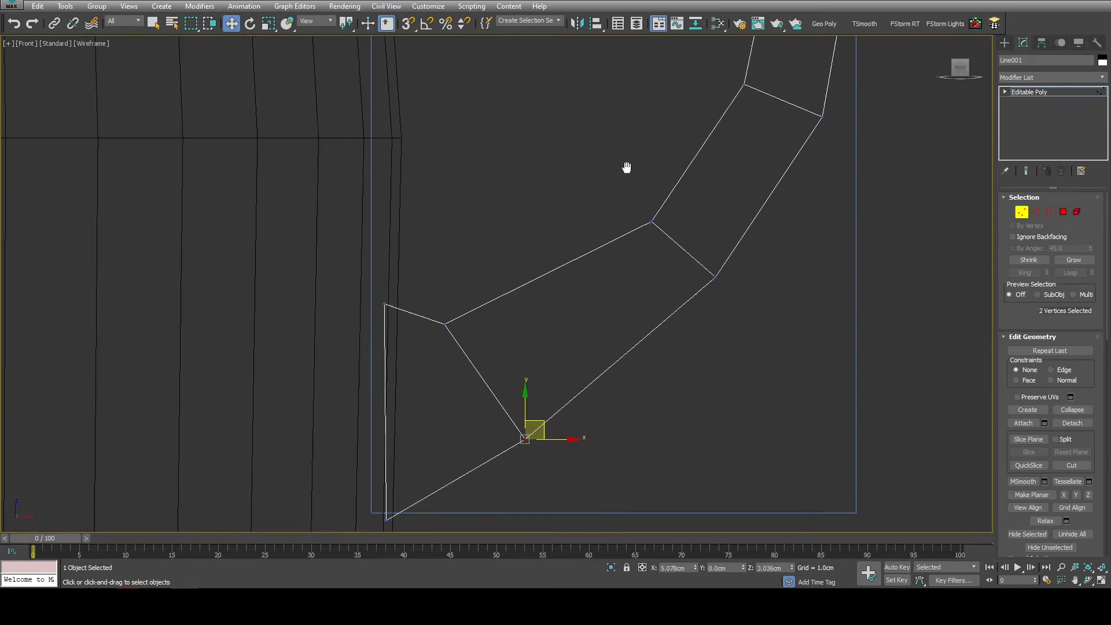
scroll(588, 335, up, 2)
scroll(610, 211, down, 3)
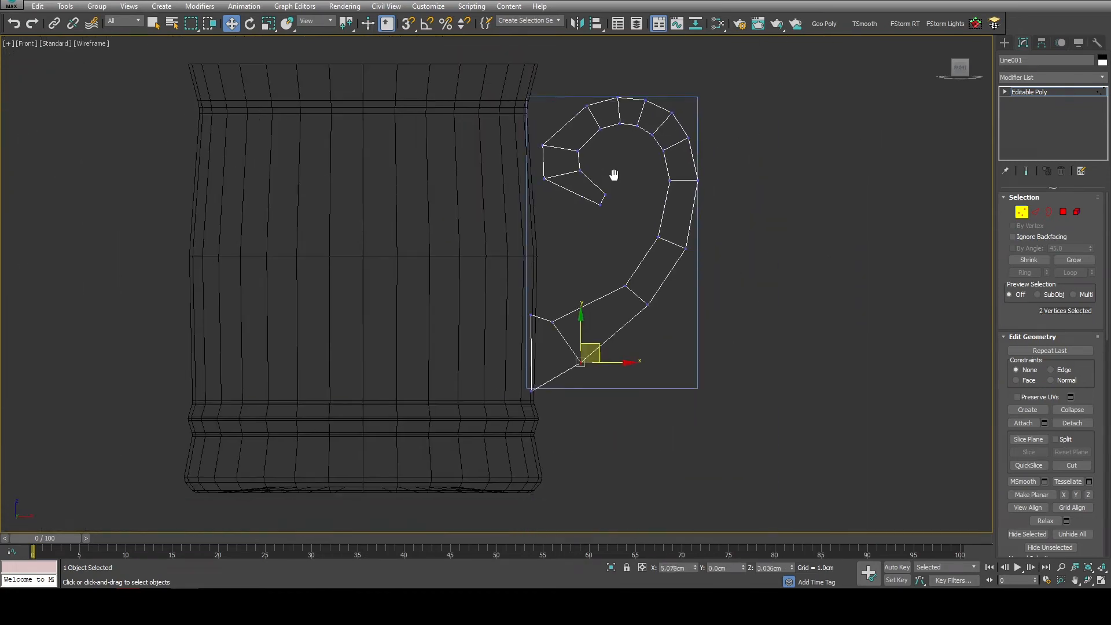
Step: Fine-tune the inner and outer vertices around the top of the curl so its segments form a smooth, even arch
scroll(620, 235, up, 2)
drag(607, 223, 478, 108)
scroll(591, 152, up, 5)
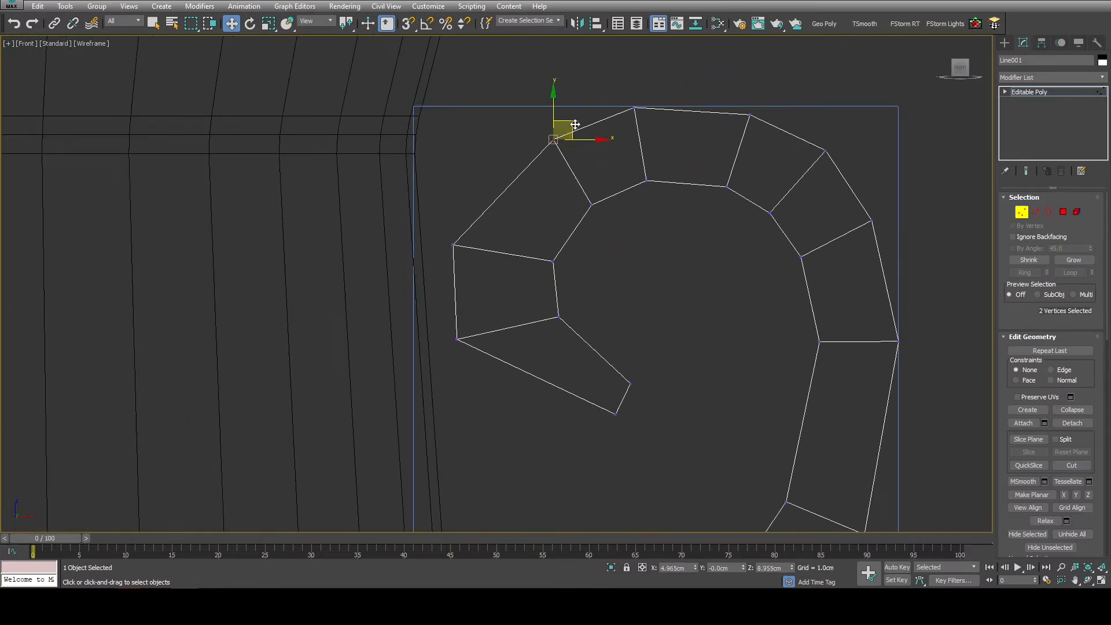
drag(575, 124, 574, 130)
middle_drag(660, 187, 567, 239)
scroll(567, 240, up, 2)
drag(643, 252, 705, 126)
drag(693, 171, 689, 169)
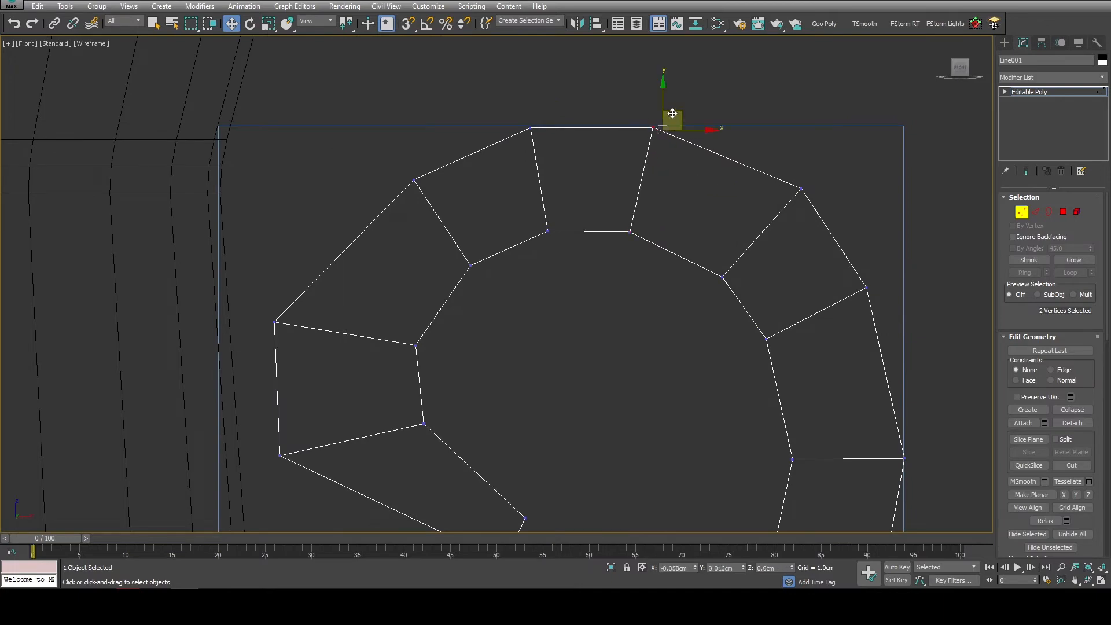
middle_drag(672, 114, 613, 96)
drag(648, 272, 756, 156)
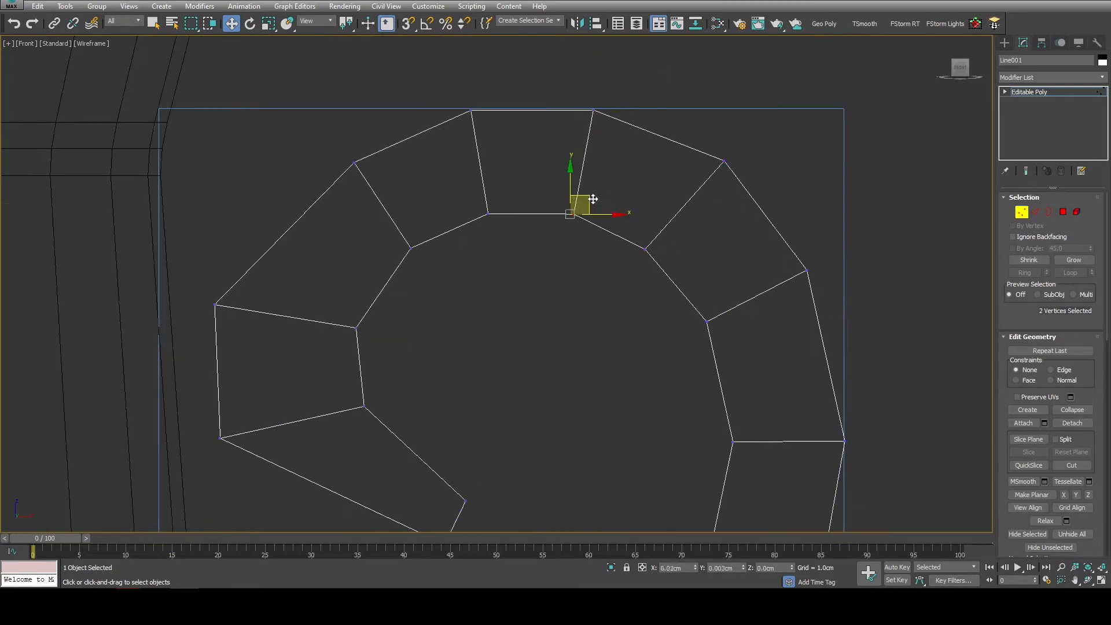
scroll(641, 242, down, 5)
scroll(516, 245, up, 4)
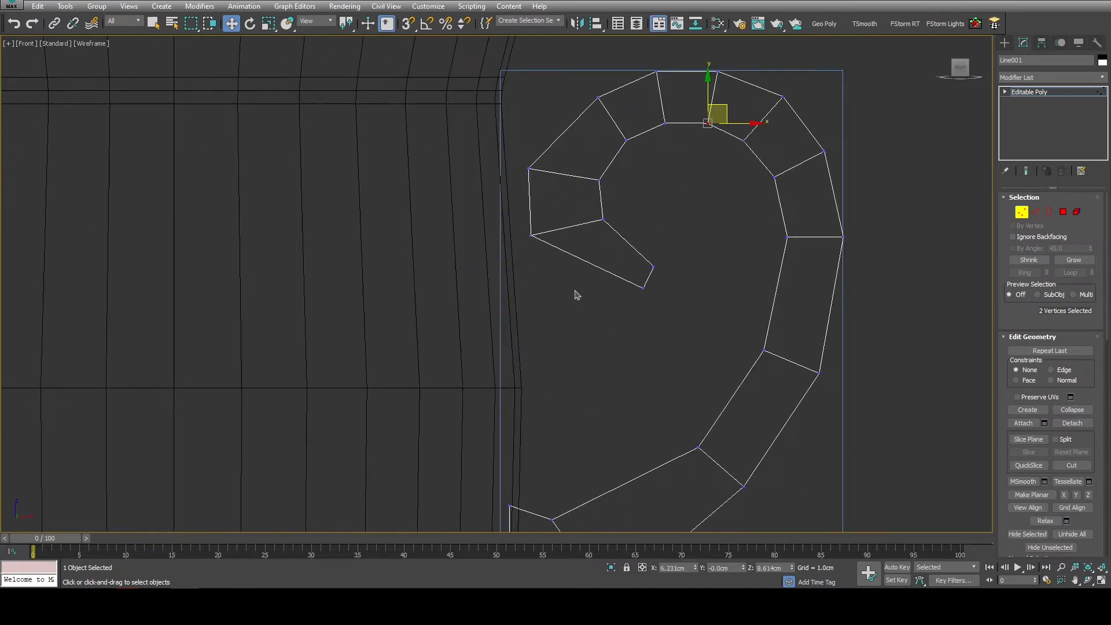
Step: Select all the polygons on both flat sides of the handle and inset them to create control loops
scroll(575, 295, down, 4)
mouse_move(574, 295)
middle_down()
mouse_move(567, 261)
mouse_move(573, 277)
middle_up()
key(4)
click(588, 253)
key(ctrl+a)
scroll(611, 259, up, 6)
alt+click(545, 213)
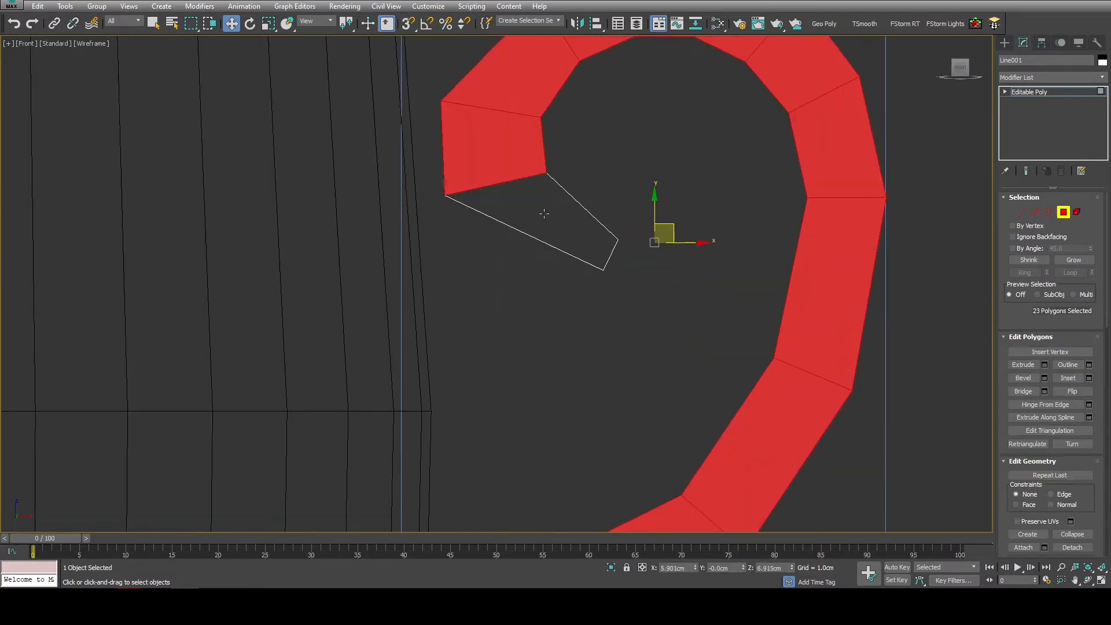
scroll(521, 303, down, 5)
scroll(508, 310, up, 3)
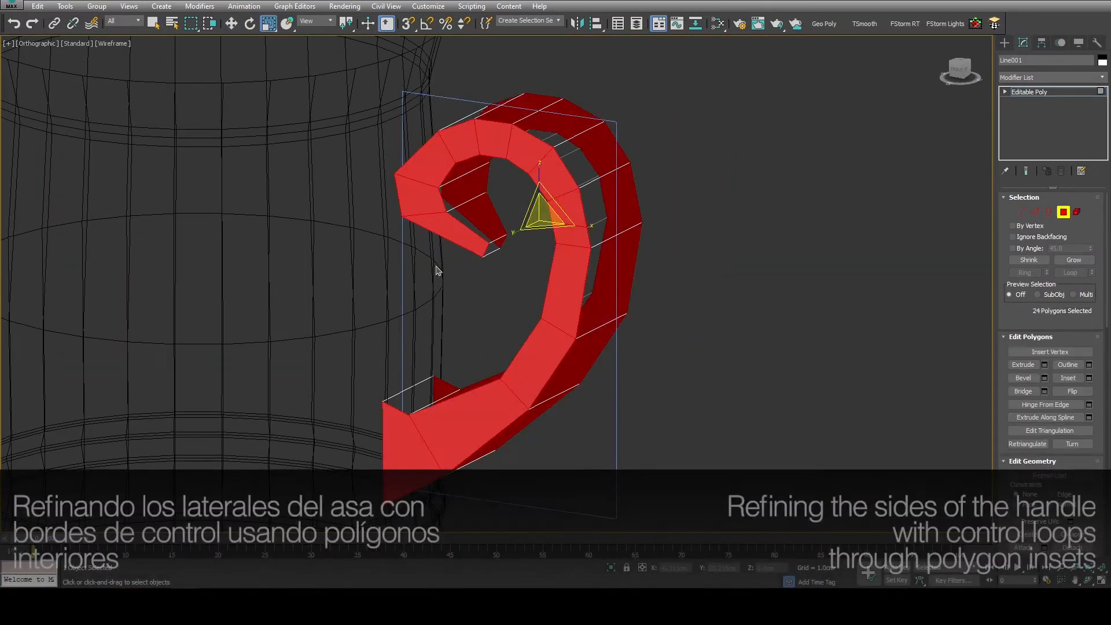
click(1089, 379)
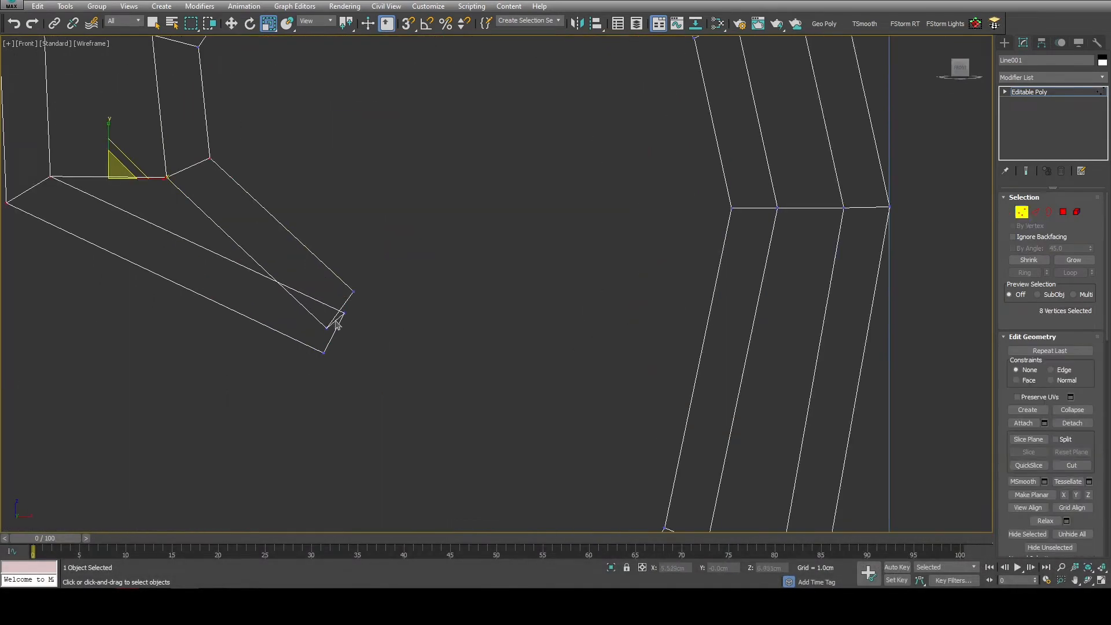
Step: Untangle the inset vertices at the curled tip and move the corner vertices back to round off the tip
scroll(335, 320, up, 3)
key(w)
drag(310, 327, 376, 273)
middle_drag(389, 346, 655, 356)
scroll(677, 229, down, 2)
drag(590, 331, 621, 365)
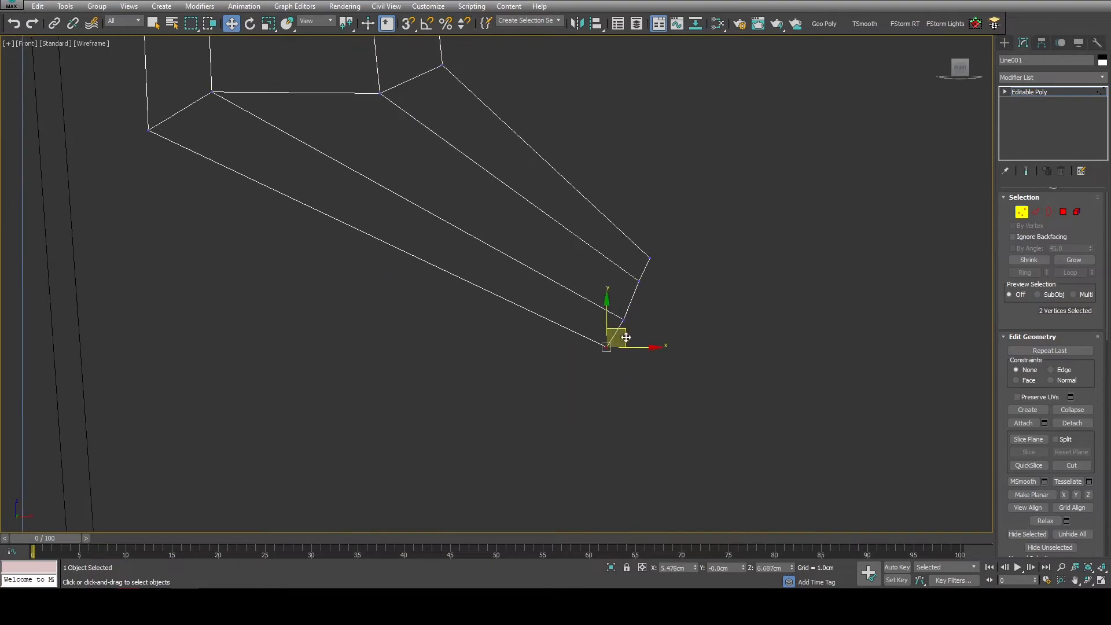
drag(671, 243, 626, 211)
scroll(631, 243, down, 5)
middle_drag(643, 275, 566, 349)
scroll(524, 333, up, 3)
scroll(566, 349, down, 1)
click(953, 68)
key(f)
scroll(567, 382, down, 5)
scroll(472, 250, up, 3)
Step: Select the vertices along the handle's inner curve and scale them to about 78% across the handle's width
key(q)
drag(536, 214, 483, 417)
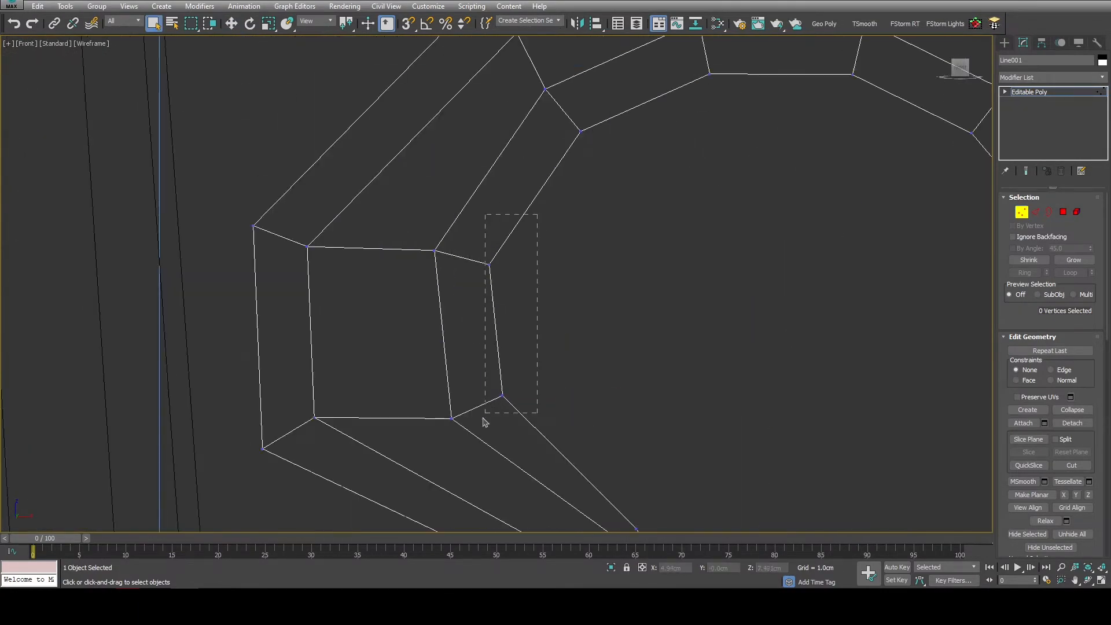
ctrl+drag(729, 61, 564, 150)
middle_drag(776, 116, 527, 145)
ctrl+drag(585, 84, 741, 174)
middle_drag(753, 377, 662, 79)
scroll(662, 79, down, 3)
ctrl+drag(735, 118, 666, 331)
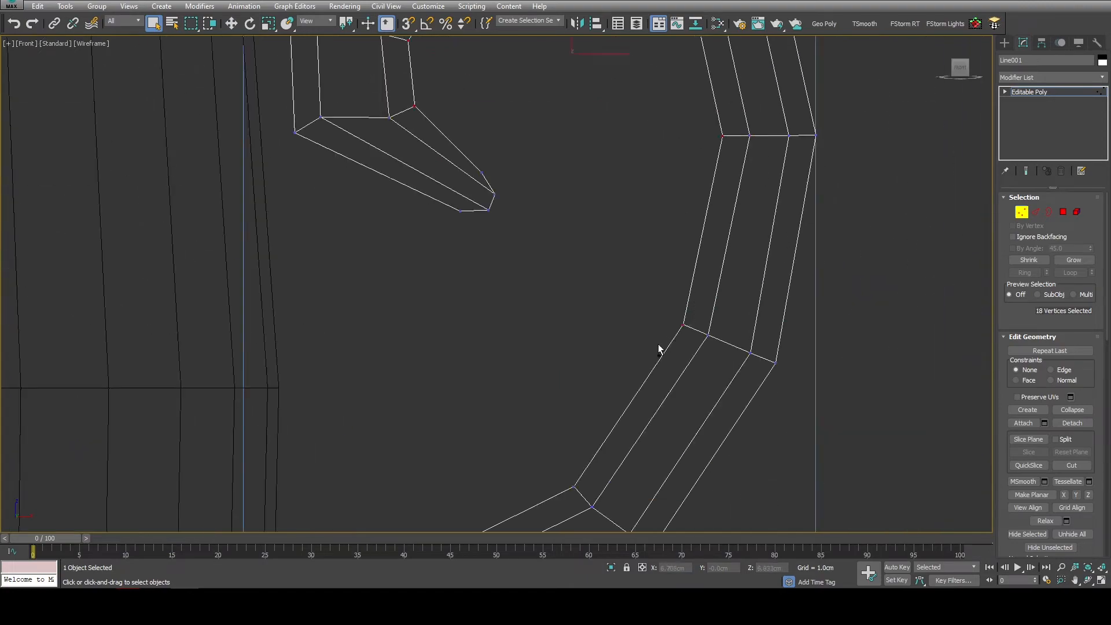
middle_drag(658, 347, 800, 66)
ctrl+drag(520, 285, 466, 335)
ctrl+drag(431, 272, 394, 315)
middle_drag(485, 349, 561, 325)
scroll(509, 315, down, 4)
key(r)
key(w)
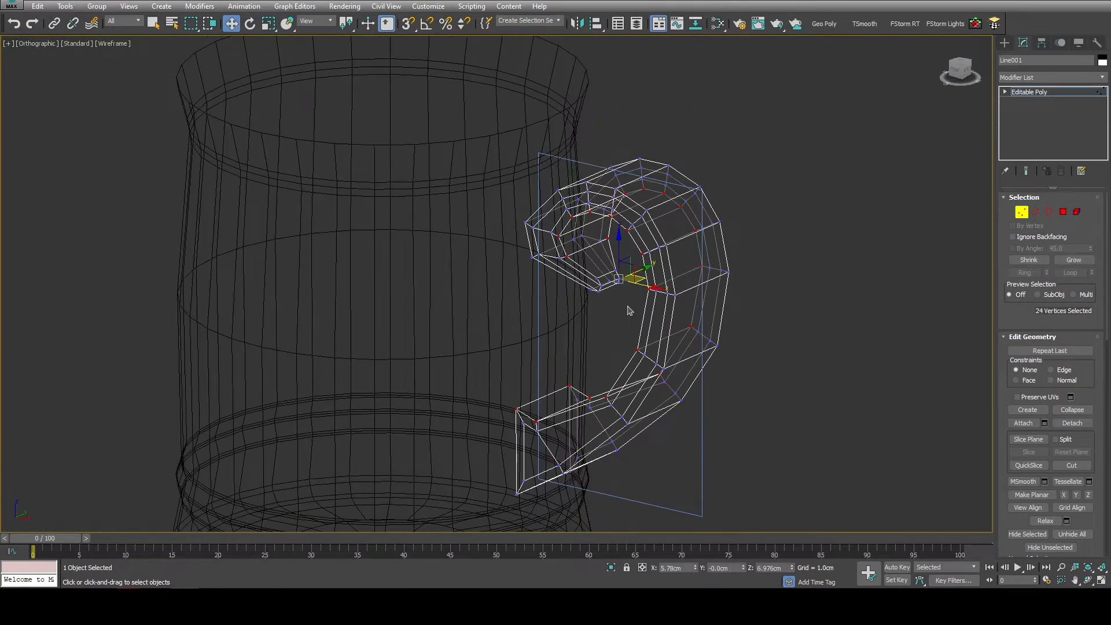
alt+middle_drag(637, 279, 599, 330)
key(r)
scroll(601, 279, up, 4)
drag(614, 272, 601, 279)
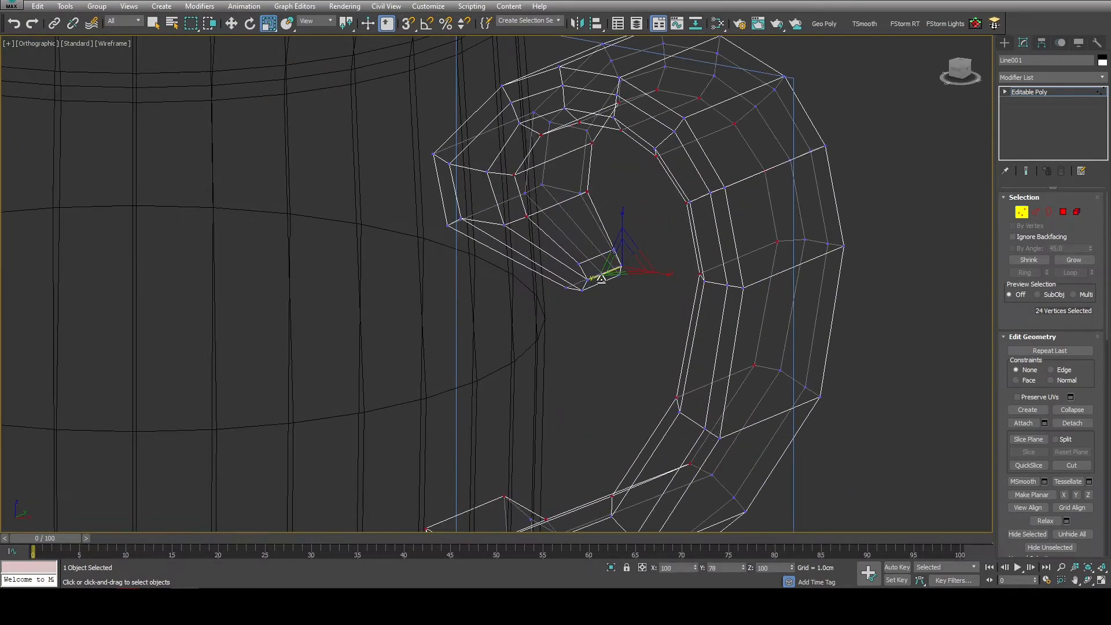
scroll(556, 228, down, 4)
Step: Select the vertices along the handle's outer curve and scale them narrower across the handle's width
key(f)
scroll(573, 133, up, 4)
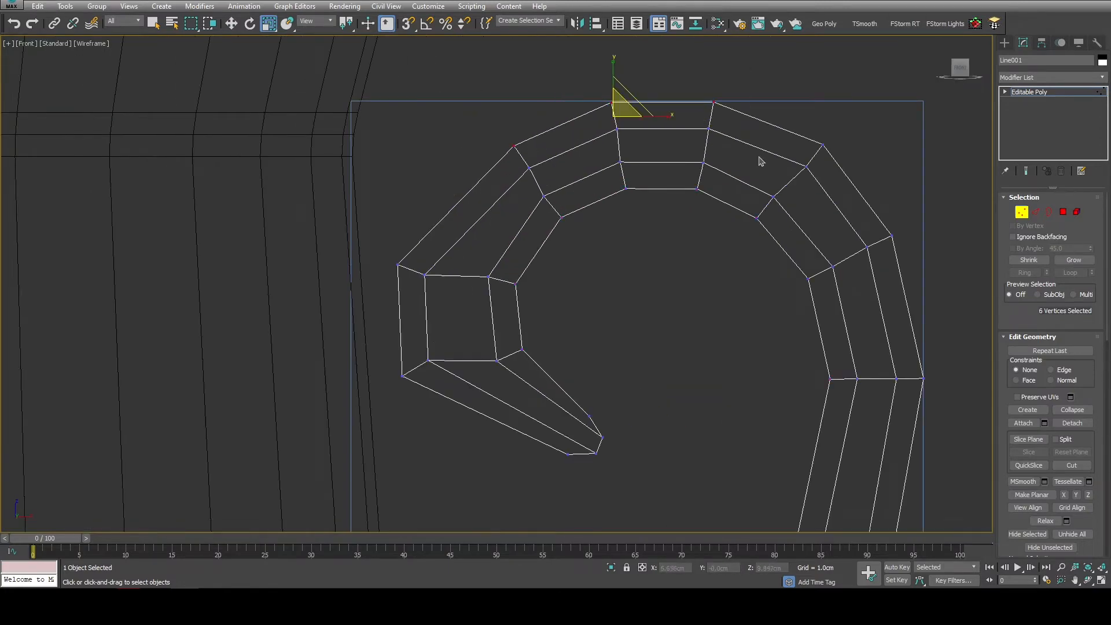
key(q)
middle_drag(762, 161, 635, 147)
ctrl+drag(762, 245, 760, 248)
scroll(762, 245, down, 3)
middle_drag(805, 419, 747, 240)
scroll(674, 313, up, 3)
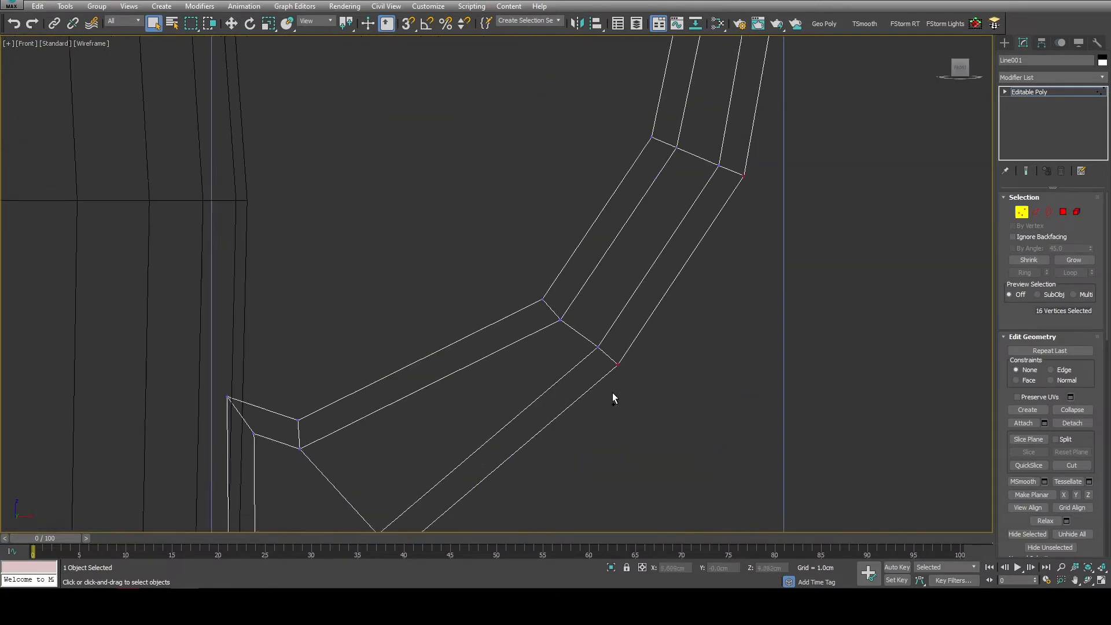
scroll(613, 392, down, 3)
alt+middle_drag(612, 393, 416, 204)
key(r)
key(r)
drag(421, 204, 426, 204)
alt+middle_drag(426, 204, 533, 293)
Step: Reposition the side vertices where the handle's curl meets the tapered tip to straighten the flow of edges
key(1)
key(f)
key(z)
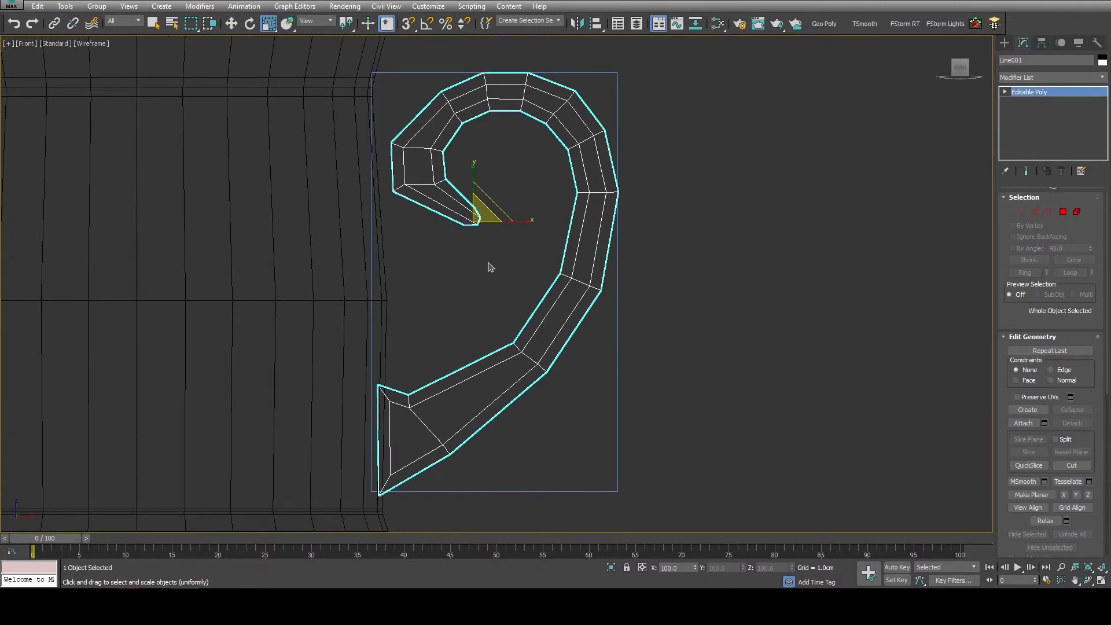
scroll(434, 240, up, 3)
scroll(454, 241, up, 4)
key(1)
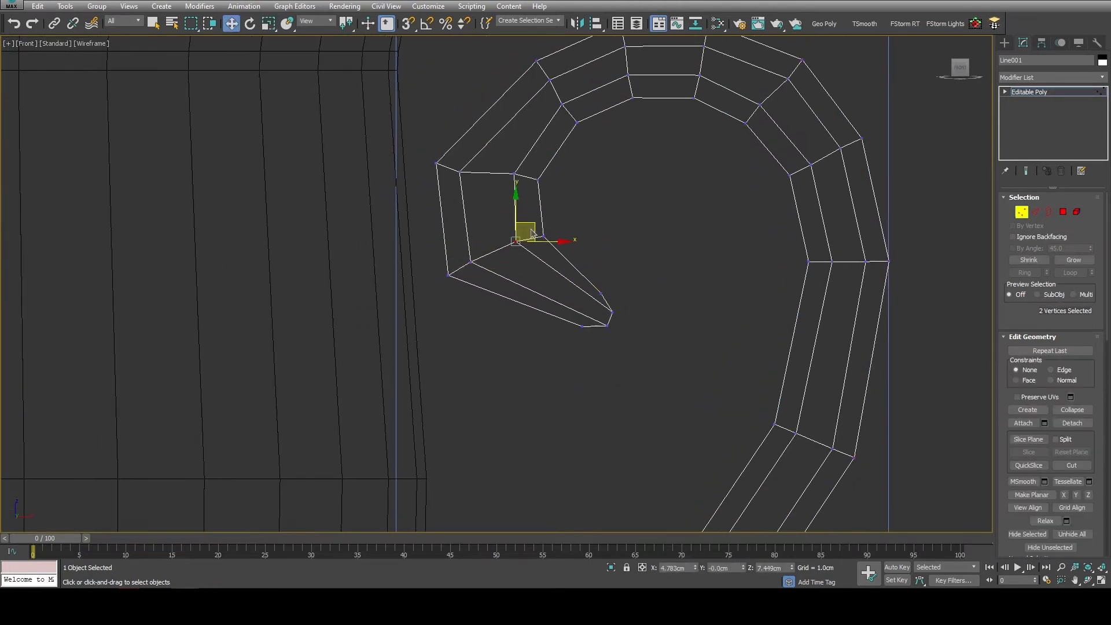
Step: Select the three outer polygons of the curl facing the cup, down to the tip, and inset them
mouse_move(524, 227)
alt+middle_down()
mouse_move(533, 317)
mouse_move(511, 307)
mouse_move(529, 315)
mouse_move(491, 246)
mouse_move(496, 260)
mouse_move(509, 231)
alt+middle_up()
key(4)
ctrl+click(510, 130)
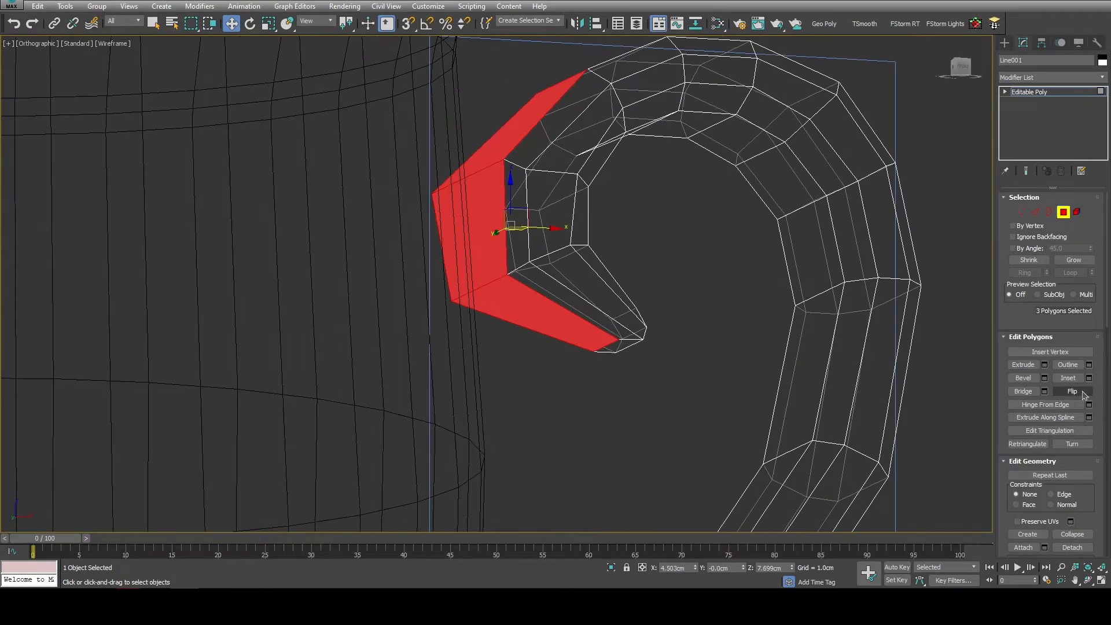
click(1089, 377)
Step: Move the inset's end edge from the tip back toward the lower corner of the curl
alt+middle_drag(538, 347, 487, 338)
click(504, 323)
key(2)
scroll(606, 353, up, 2)
click(584, 323)
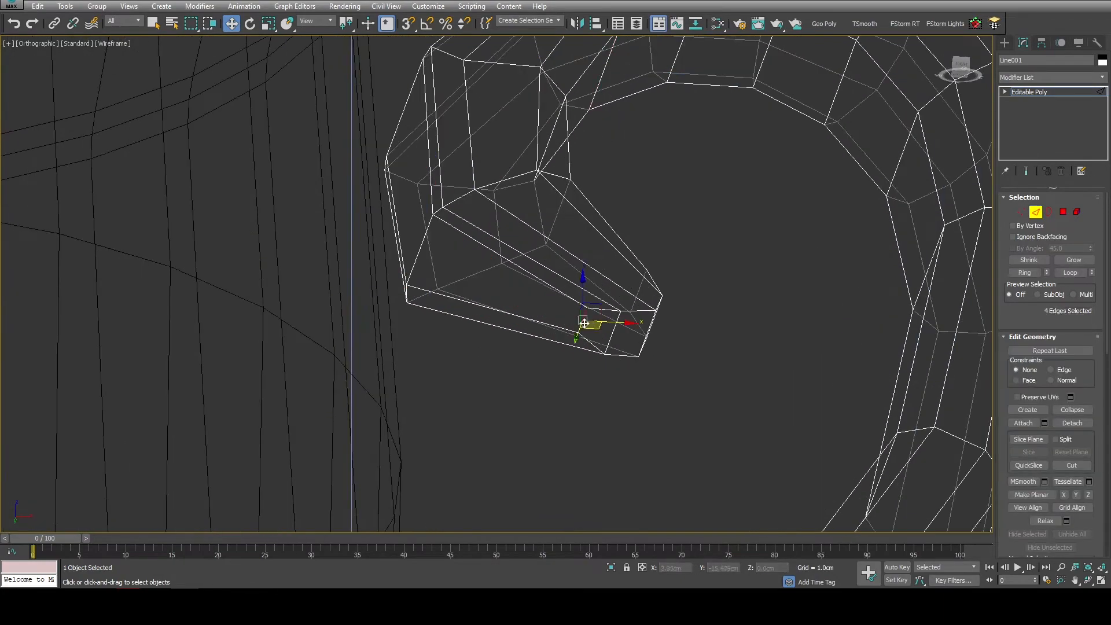
key(f)
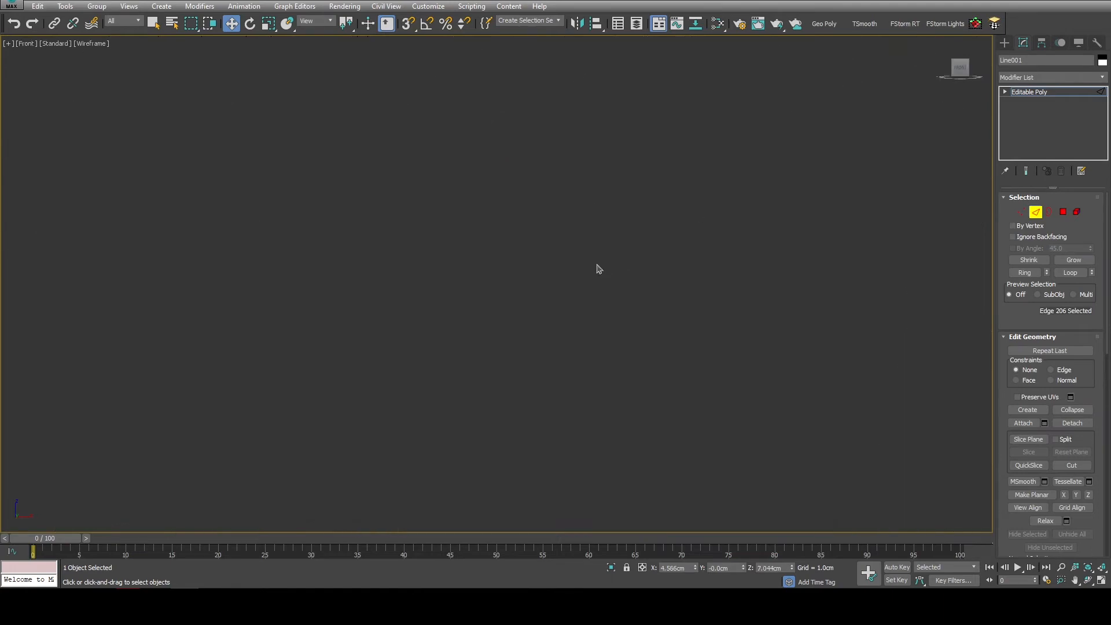
scroll(458, 309, down, 2)
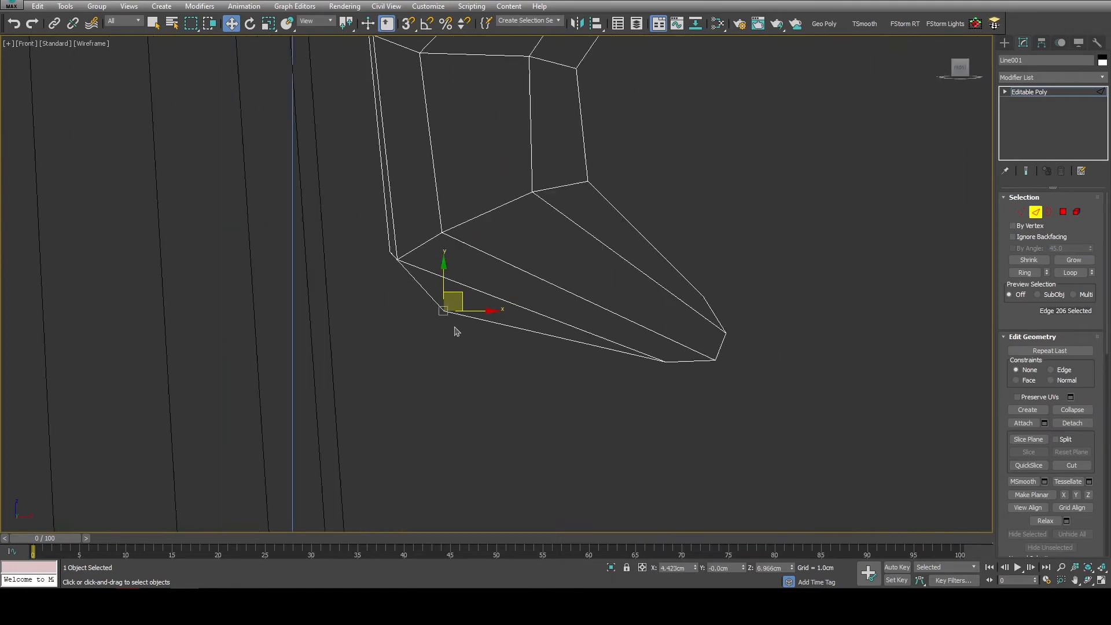
Step: Scale the inset's end edge across the handle's width, check it isolated in shaded view, and return to the polygon selection
mouse_move(454, 325)
alt+middle_down()
mouse_move(515, 297)
mouse_move(521, 279)
mouse_move(550, 290)
alt+middle_up()
key(r)
key(alt+q)
key(F3)
key(F4)
drag(550, 290, 558, 288)
scroll(558, 287, down, 5)
alt+middle_drag(558, 288, 476, 373)
key(alt+q)
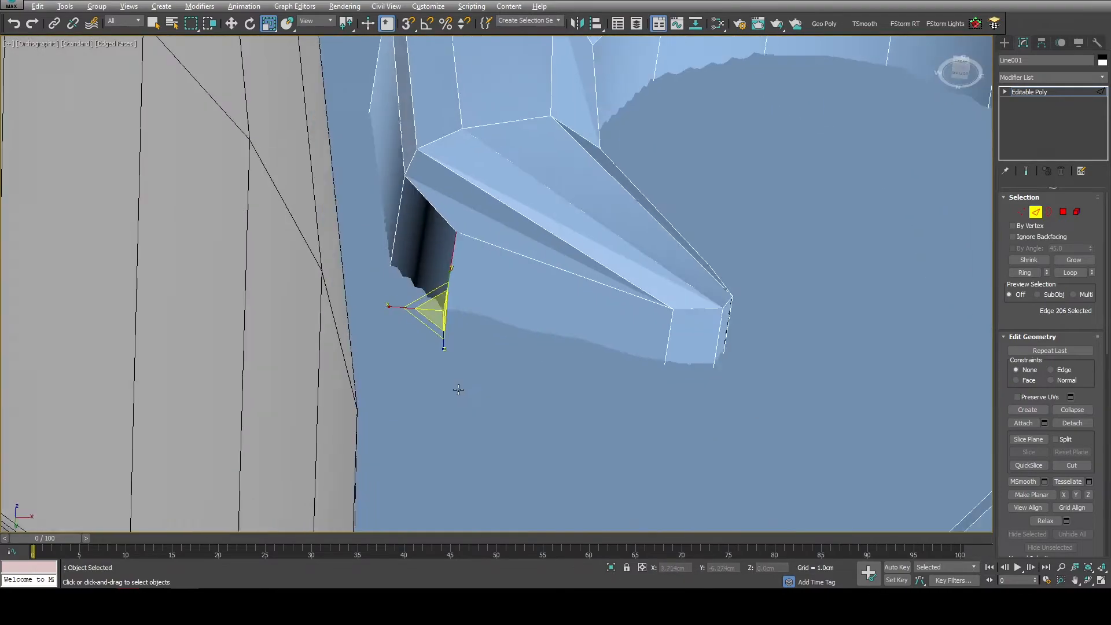
key(F3)
scroll(530, 312, down, 5)
alt+middle_drag(529, 313, 533, 342)
key(4)
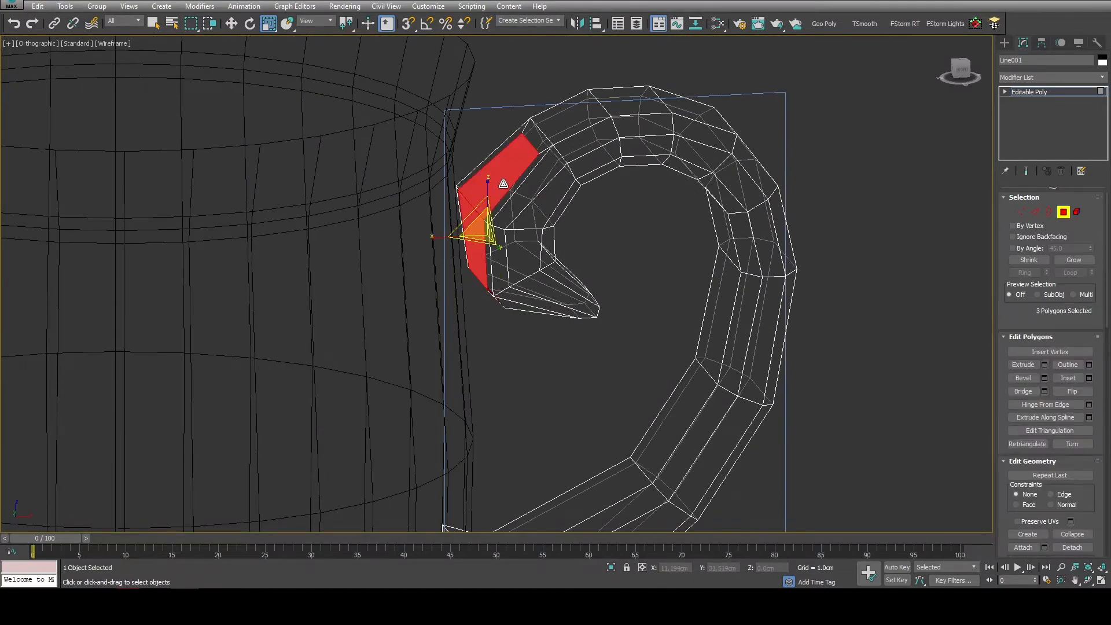
Step: Move the upper edge of the curl's inset outward to the side facing the cup
scroll(493, 145, up, 2)
key(2)
alt+middle_drag(494, 144, 584, 145)
scroll(583, 145, up, 2)
key(f)
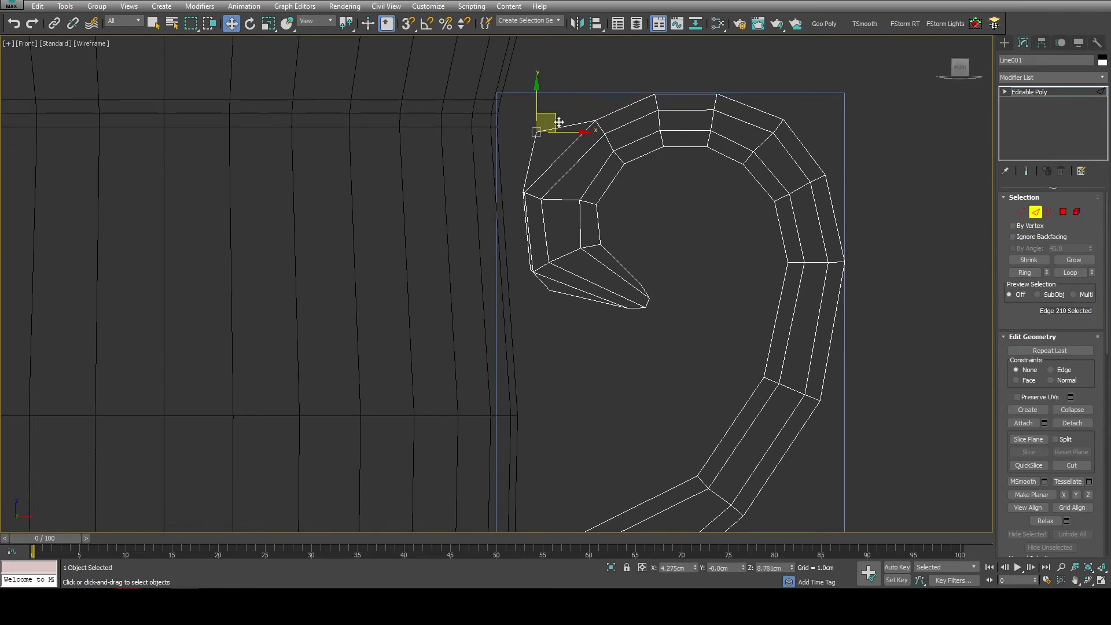
Step: Line up the inset's vertices on one vertical line facing the cup, using vertex snapping in the front view
key(1)
scroll(514, 193, up, 5)
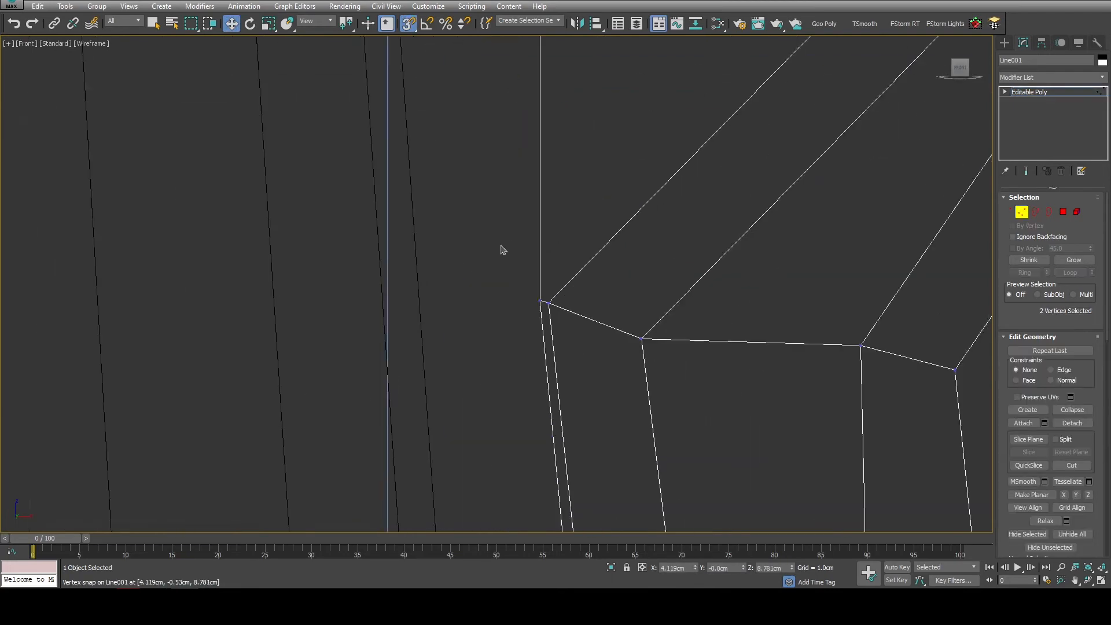
scroll(541, 315, down, 2)
middle_drag(520, 324, 484, 228)
drag(510, 410, 528, 430)
ctrl+drag(472, 195, 515, 219)
middle_drag(496, 222, 485, 354)
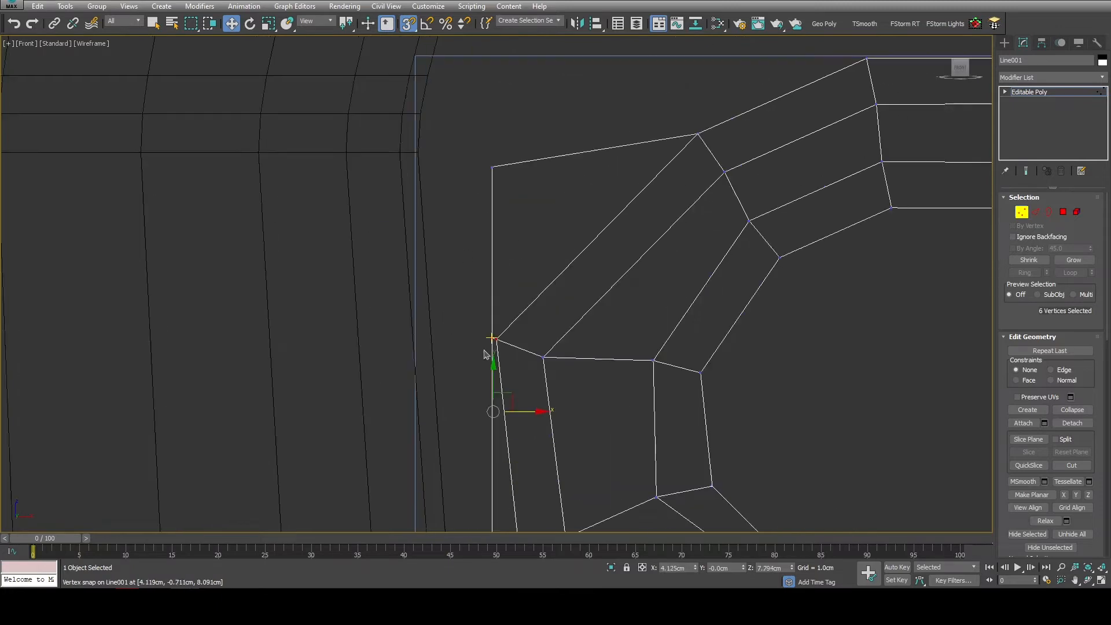
alt+drag(509, 350, 494, 330)
Step: Move the aligned inset vertices together toward the cup wall, and shift the curl's lower corner vertices the same way
scroll(427, 272, down, 2)
ctrl+drag(440, 180, 488, 217)
middle_drag(471, 335, 487, 299)
drag(469, 300, 451, 300)
middle_drag(474, 385, 480, 234)
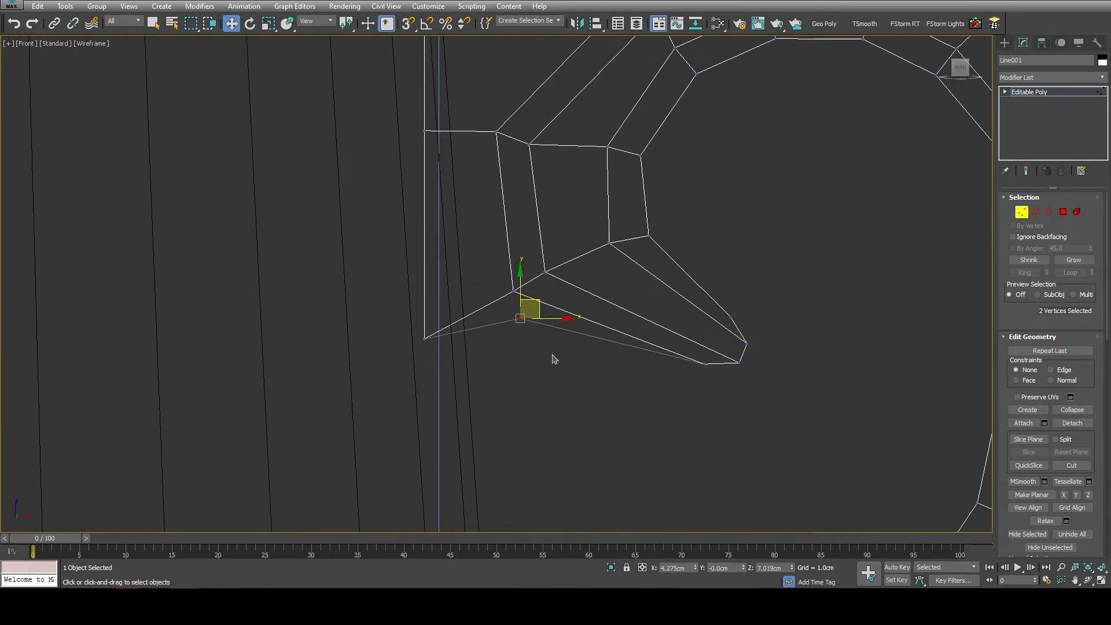
mouse_move(555, 359)
alt+middle_down()
mouse_move(571, 367)
mouse_move(559, 381)
alt+middle_up()
drag(559, 381, 503, 320)
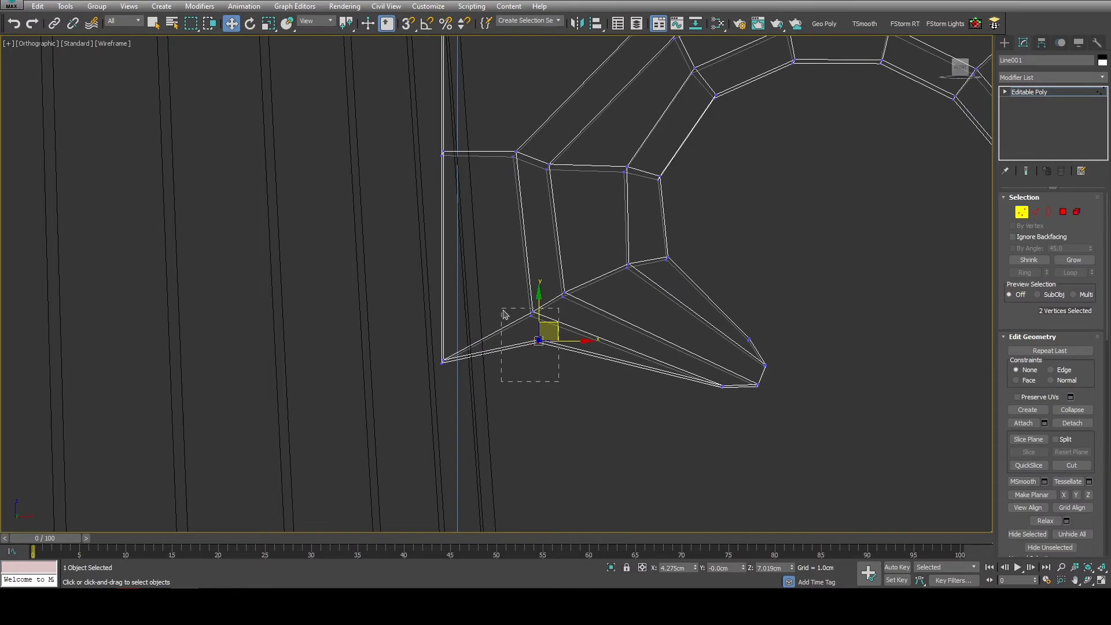
Step: Select and delete the inset polygons of the handle that face the cup, leaving the curl's contact side open
alt+middle_drag(665, 417, 608, 307)
key(4)
click(442, 199)
key(Delete)
scroll(609, 306, down, 3)
key(F3)
middle_drag(509, 521, 499, 454)
scroll(442, 370, up, 5)
key(F3)
click(469, 357)
mouse_move(442, 370)
alt+middle_down()
mouse_move(464, 364)
mouse_move(496, 380)
alt+middle_up()
key(Delete)
alt+middle_drag(555, 218, 573, 240)
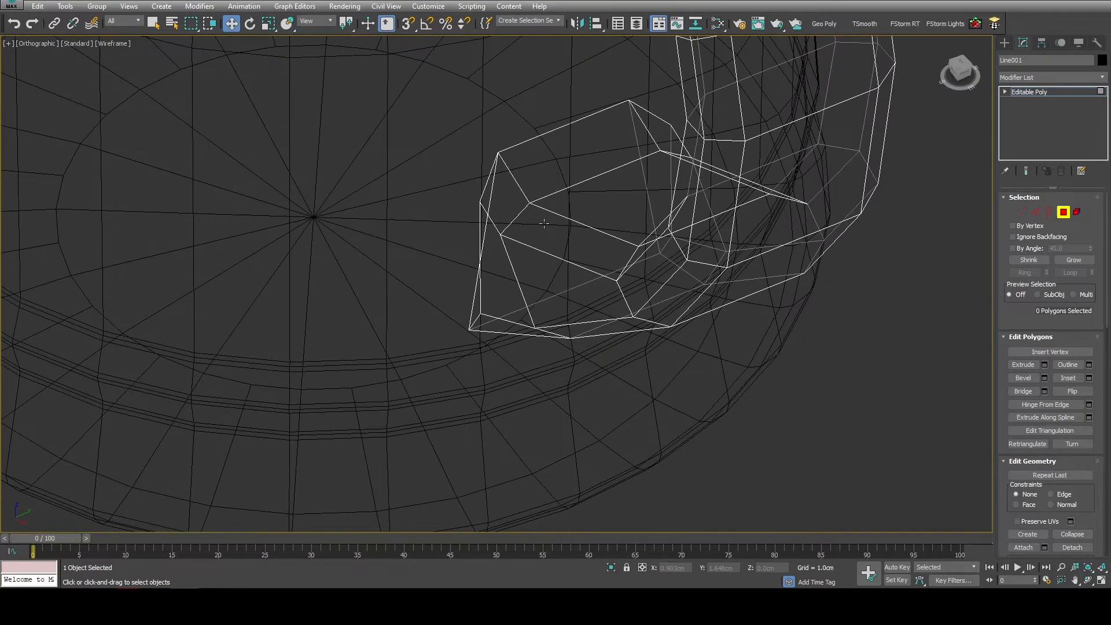
Step: Delete the polygons closing the handle's lower end where it meets the cup
key(1)
key(F3)
mouse_move(548, 147)
alt+middle_down()
mouse_move(553, 168)
mouse_move(531, 203)
mouse_move(557, 196)
mouse_move(509, 248)
mouse_move(571, 236)
mouse_move(658, 318)
mouse_move(627, 279)
mouse_move(635, 330)
mouse_move(576, 212)
mouse_move(608, 350)
alt+middle_up()
key(F3)
key(r)
key(4)
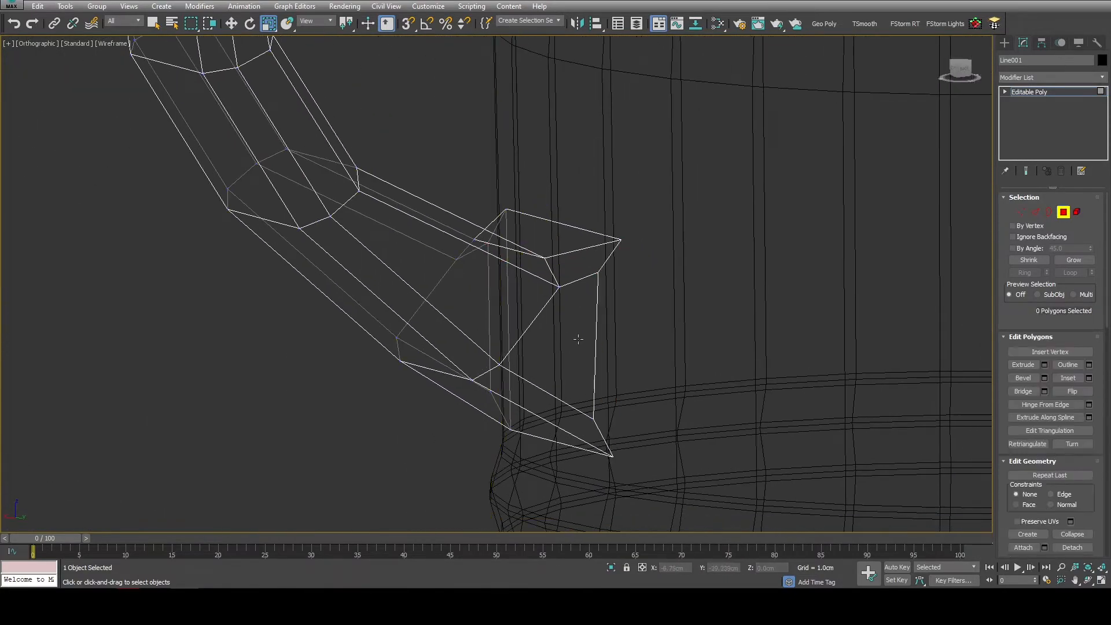
click(522, 368)
scroll(523, 368, up, 5)
key(Delete)
key(ctrl+z)
scroll(481, 365, down, 5)
alt+middle_drag(481, 365, 579, 365)
key(Delete)
Step: Snap the upper vertices of the lower end's opening into vertical alignment with its lower vertices in the front view
middle_drag(401, 387, 459, 280)
key(f)
scroll(473, 320, up, 2)
key(1)
scroll(446, 366, up, 6)
key(w)
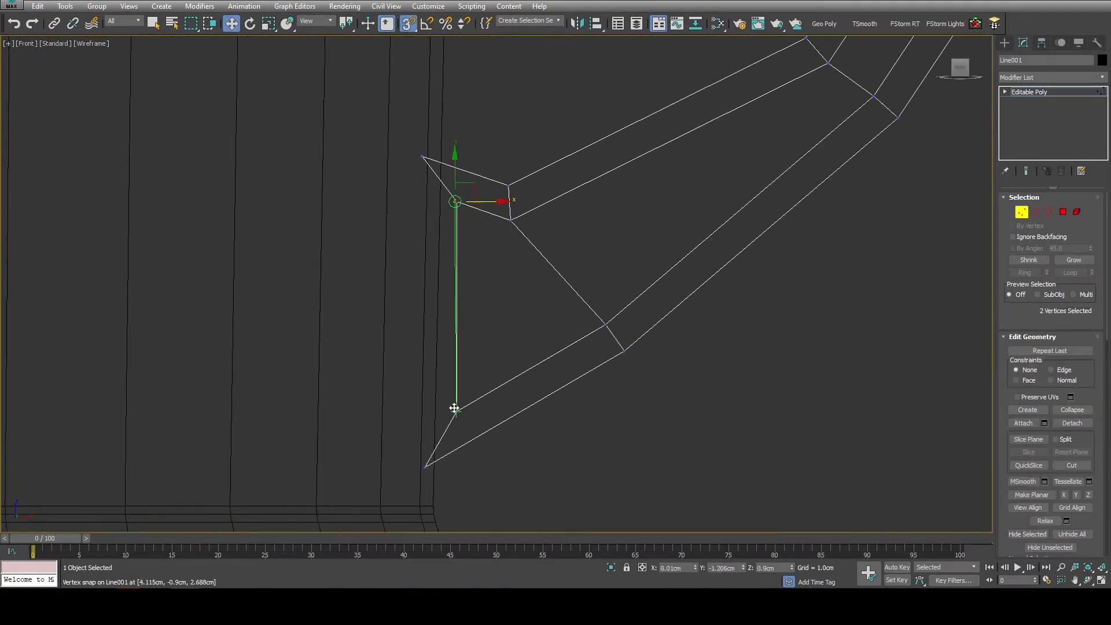
key(s)
Step: Scale the upper corner vertices of the lower end's opening wider across the handle in the side view
alt+middle_drag(422, 163, 469, 321)
click(961, 68)
scroll(531, 340, up, 2)
drag(531, 340, 249, 371)
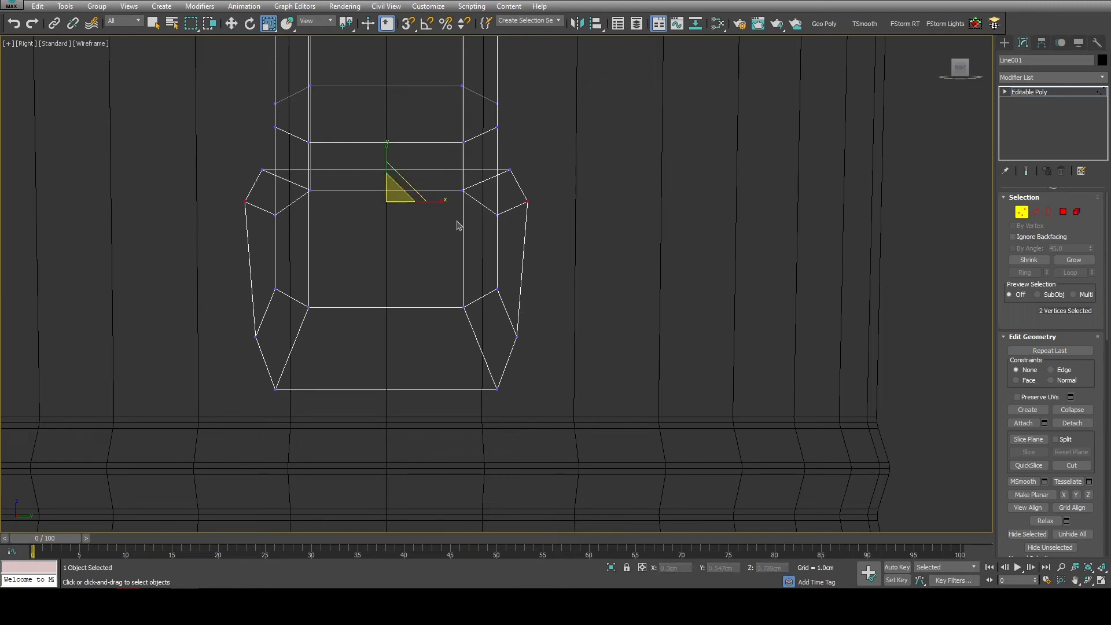
Step: Scale opposite pairs of vertices on the curl's open border across the handle's width
alt+middle_drag(410, 250, 473, 327)
key(3)
key(F3)
mouse_move(397, 270)
alt+middle_down()
mouse_move(427, 324)
mouse_move(407, 110)
mouse_move(385, 194)
alt+middle_up()
key(F3)
scroll(382, 212, up, 1)
key(1)
drag(378, 212, 349, 242)
ctrl+click(447, 159)
alt+middle_drag(486, 237, 376, 214)
drag(364, 191, 349, 193)
Step: Scale the two bottom corner vertices of the curl's open border wider across the handle
alt+middle_drag(353, 197, 400, 236)
scroll(384, 282, up, 3)
click(357, 231)
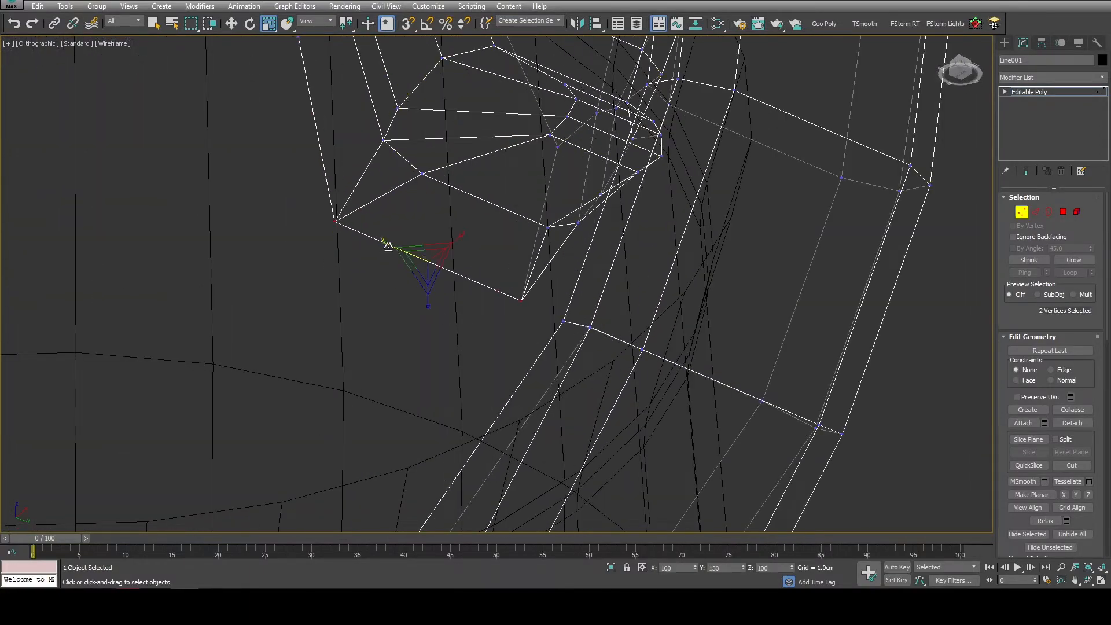
drag(388, 247, 383, 239)
scroll(387, 245, down, 2)
alt+middle_drag(387, 255, 358, 325)
scroll(395, 310, down, 1)
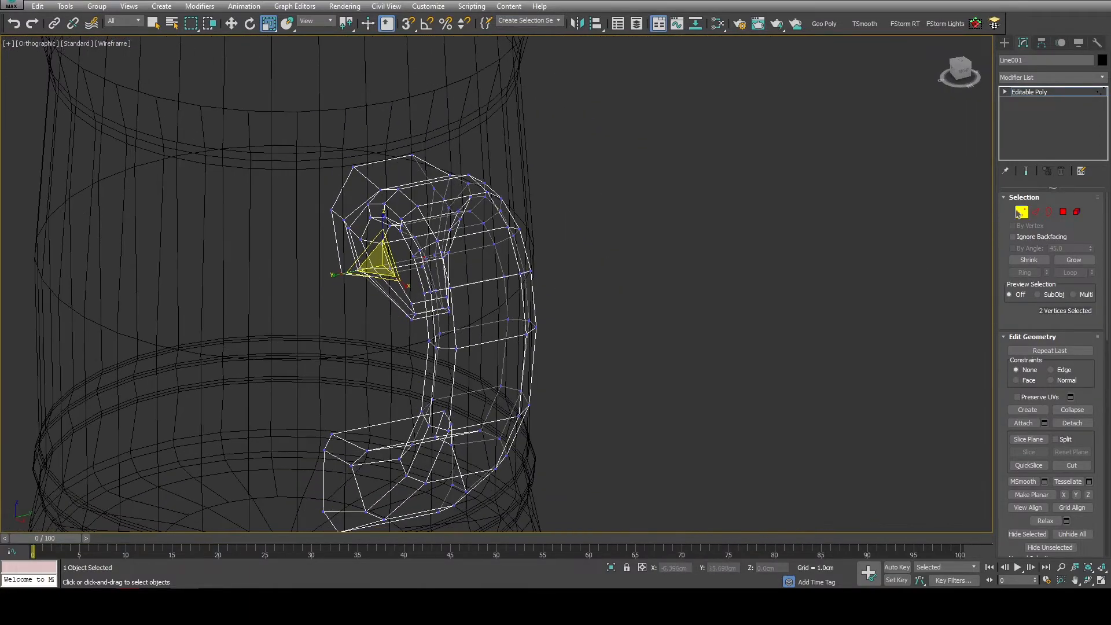
Step: Select all crosswise edges along the handle as a ring and connect them with a lengthwise centre loop
key(t)
key(2)
scroll(631, 300, up, 6)
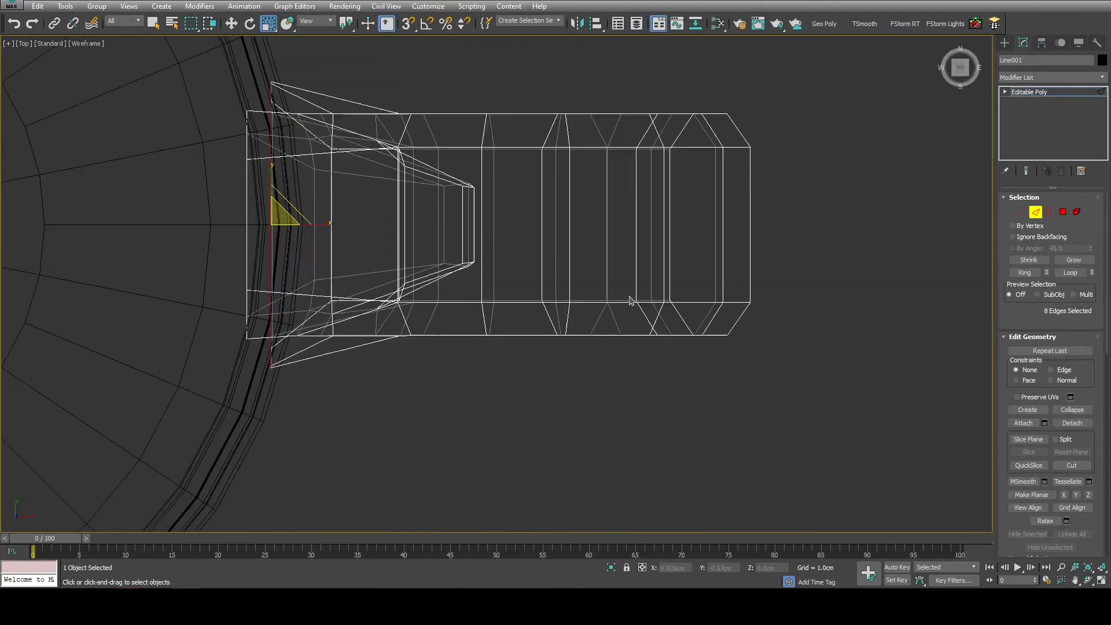
scroll(631, 299, up, 3)
click(1025, 273)
scroll(1012, 285, down, 1)
key(1)
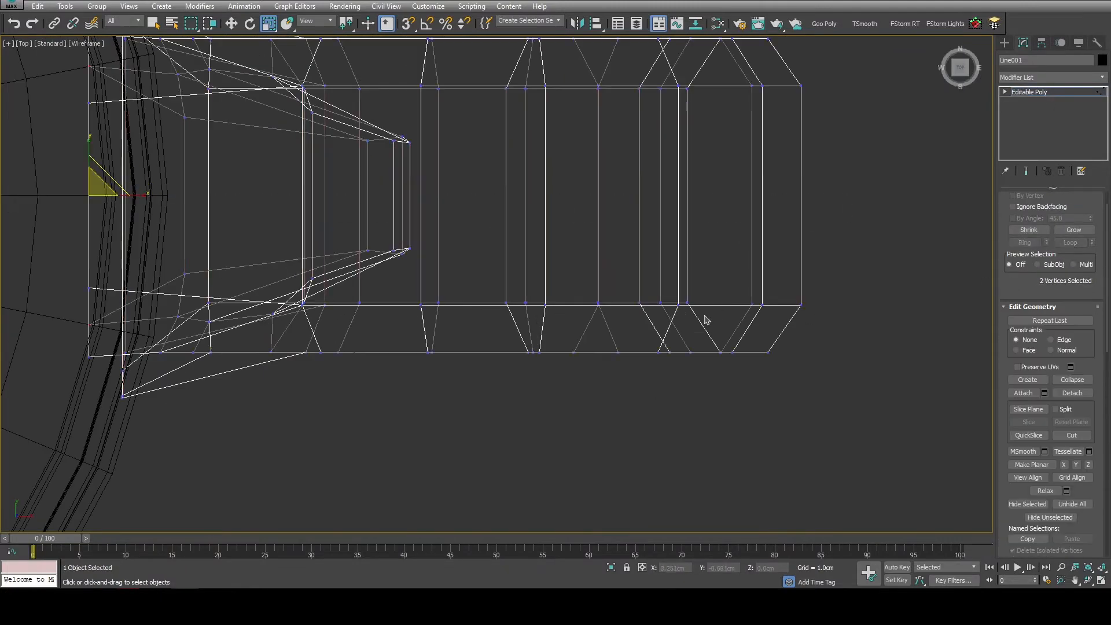
middle_drag(732, 259, 740, 314)
key(2)
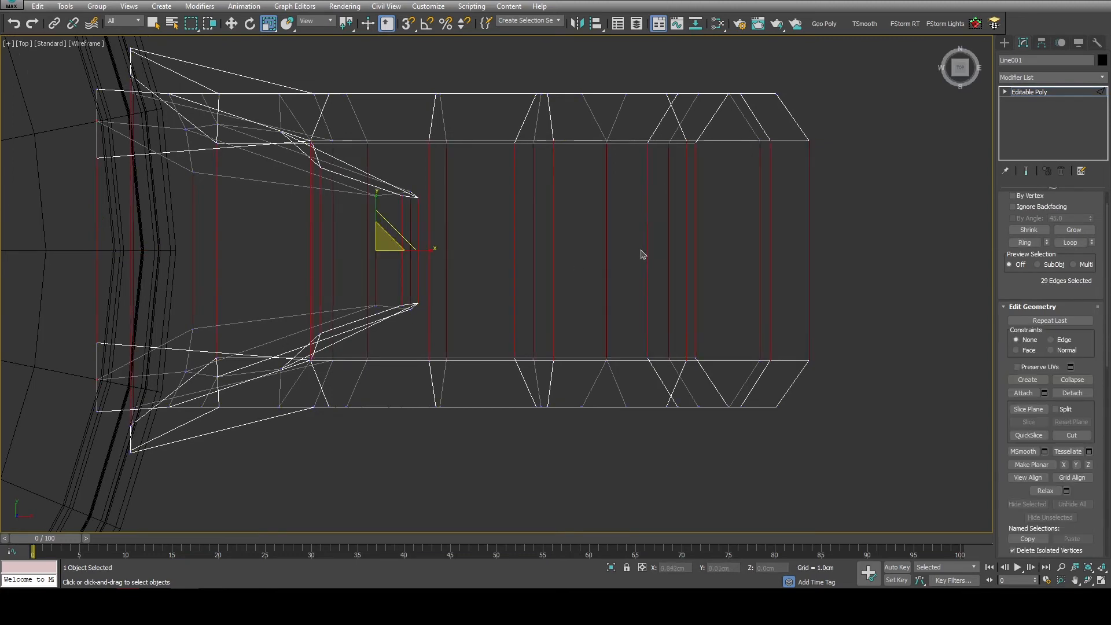
key(2)
key(2)
scroll(1037, 303, down, 5)
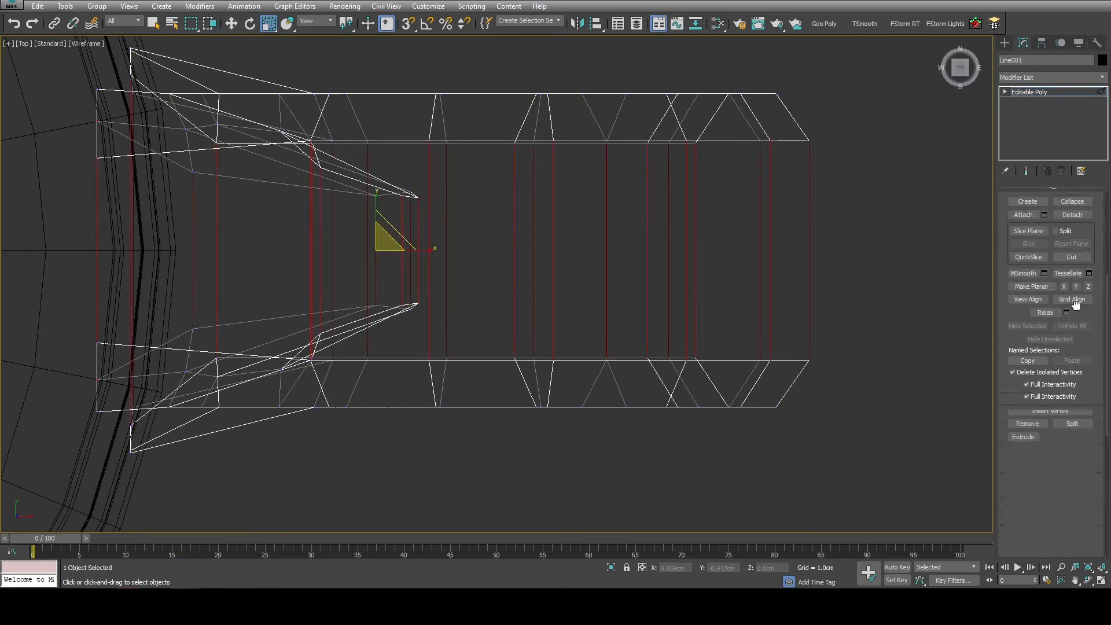
click(1066, 465)
Step: Delete the polygons on one half of the handle along the new centre loop
middle_drag(387, 308, 405, 367)
scroll(403, 365, down, 4)
key(4)
drag(694, 203, 191, 328)
key(Delete)
Step: Move the centre vertices at the curl's tip outward in the front view to round the tip
alt+middle_drag(371, 400, 437, 323)
scroll(438, 324, up, 4)
scroll(452, 262, up, 1)
key(1)
click(451, 256)
key(f)
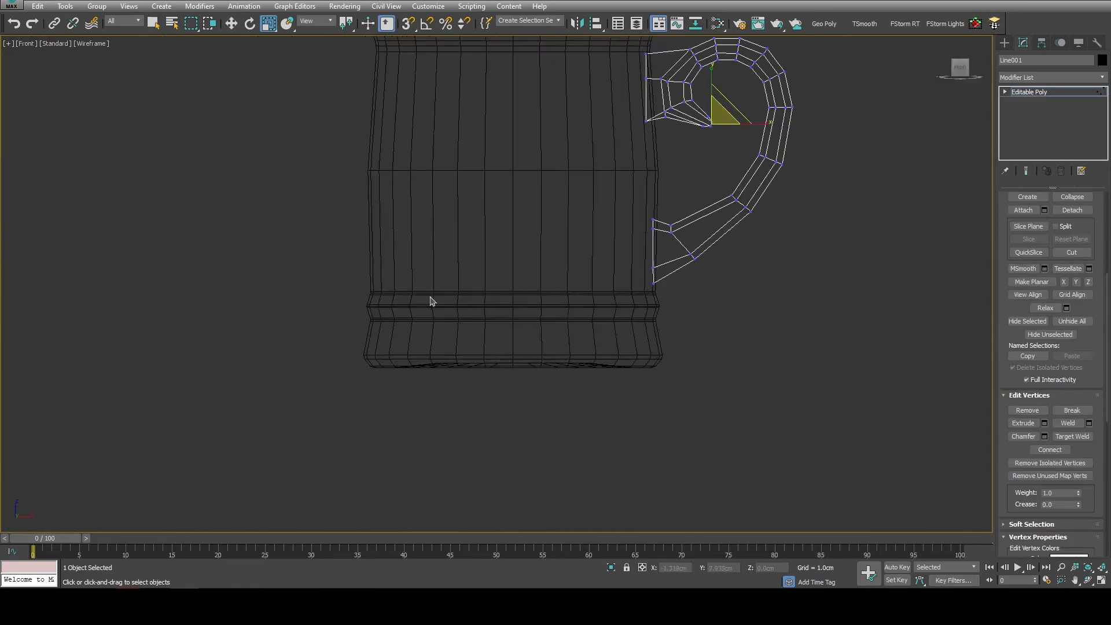
key(z)
key(w)
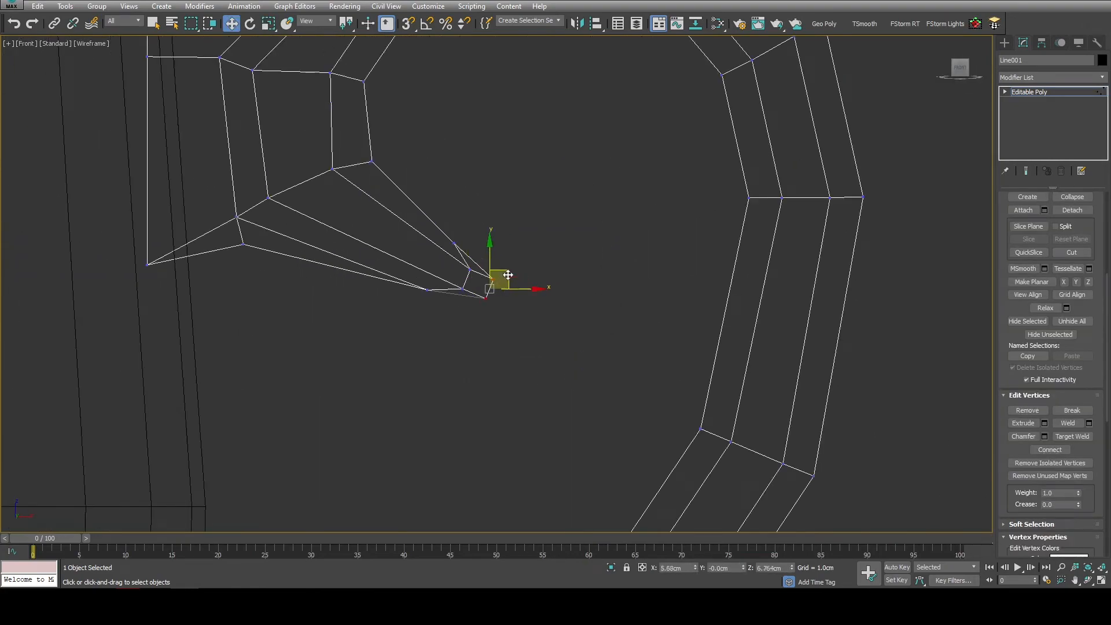
alt+middle_drag(508, 275, 474, 345)
Step: Select the matching half of the cup body's polygons in the top view and delete them
scroll(602, 257, down, 4)
alt+middle_drag(923, 64, 566, 238)
scroll(414, 325, down, 4)
key(t)
key(z)
scroll(337, 365, down, 5)
middle_drag(360, 363, 511, 345)
key(1)
drag(497, 181, 266, 258)
key(4)
drag(32, 99, 581, 256)
key(Delete)
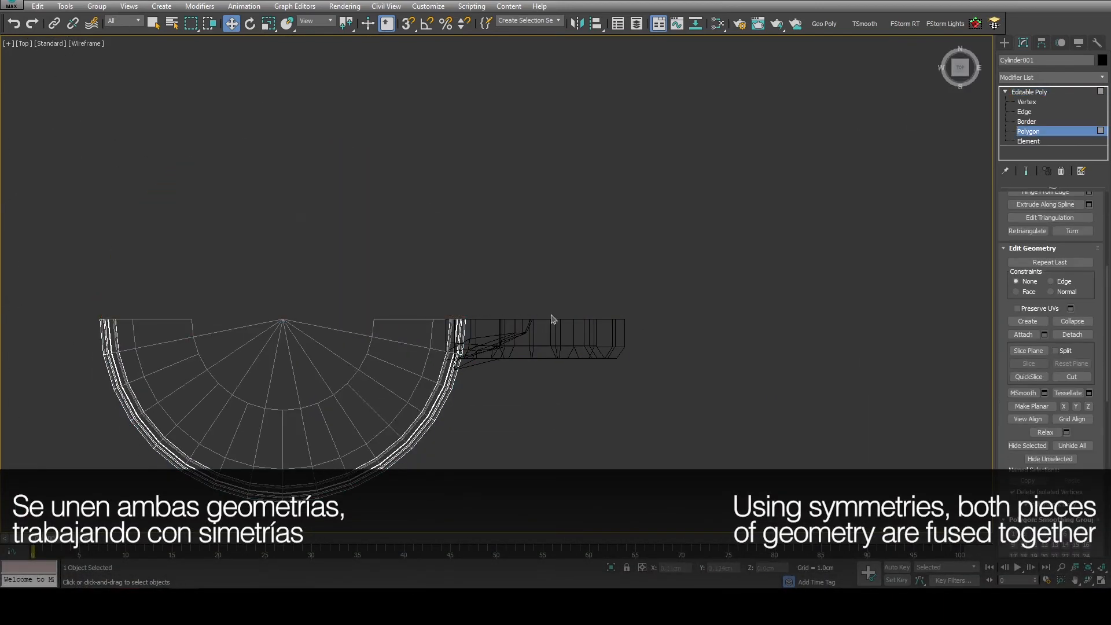
Step: Make the handle see-through in shaded view and insert a horizontal edge loop on the cup just above the handle's lower end
mouse_move(551, 319)
alt+middle_down()
mouse_move(596, 310)
mouse_move(713, 199)
alt+middle_up()
key(4)
key(F3)
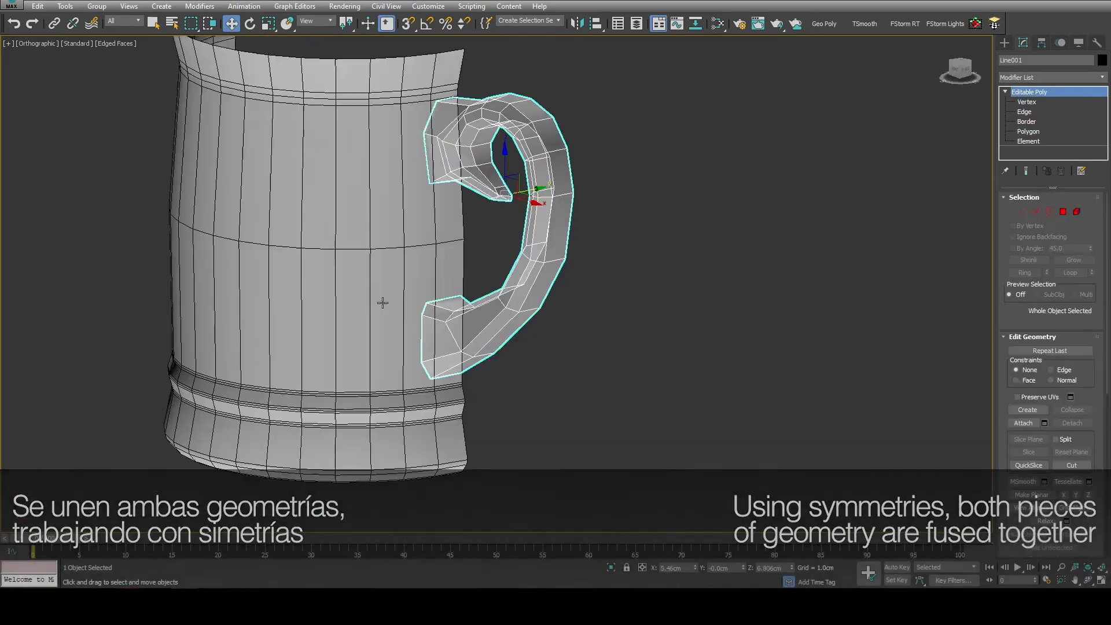
key(alt+x)
click(382, 303)
scroll(382, 303, up, 4)
middle_drag(382, 302, 377, 255)
key(alt+1)
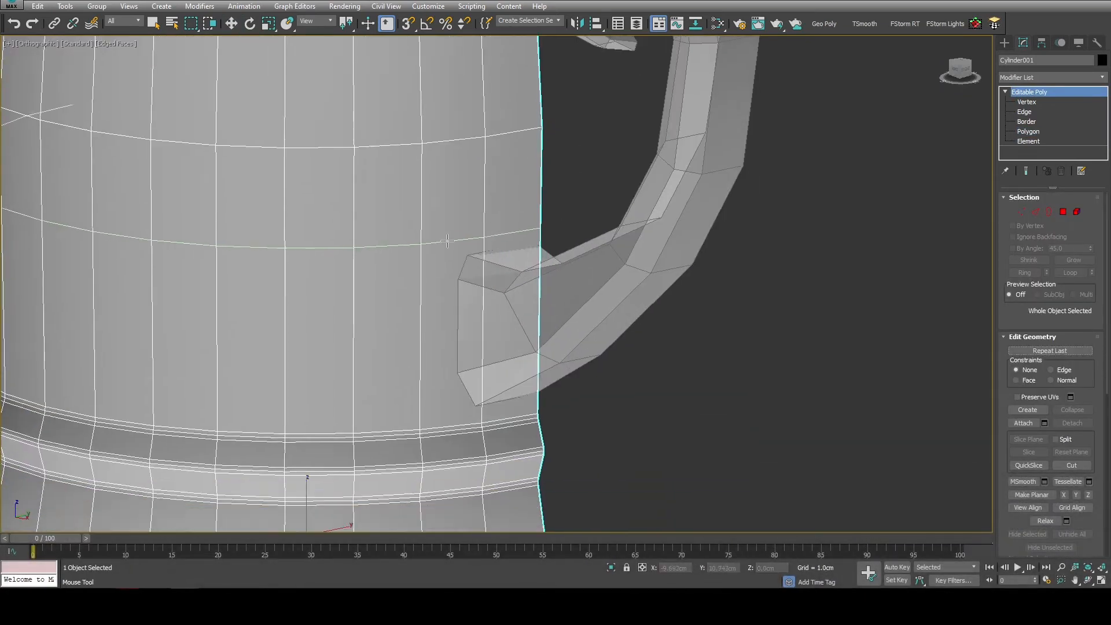
alt+middle_drag(447, 240, 458, 222)
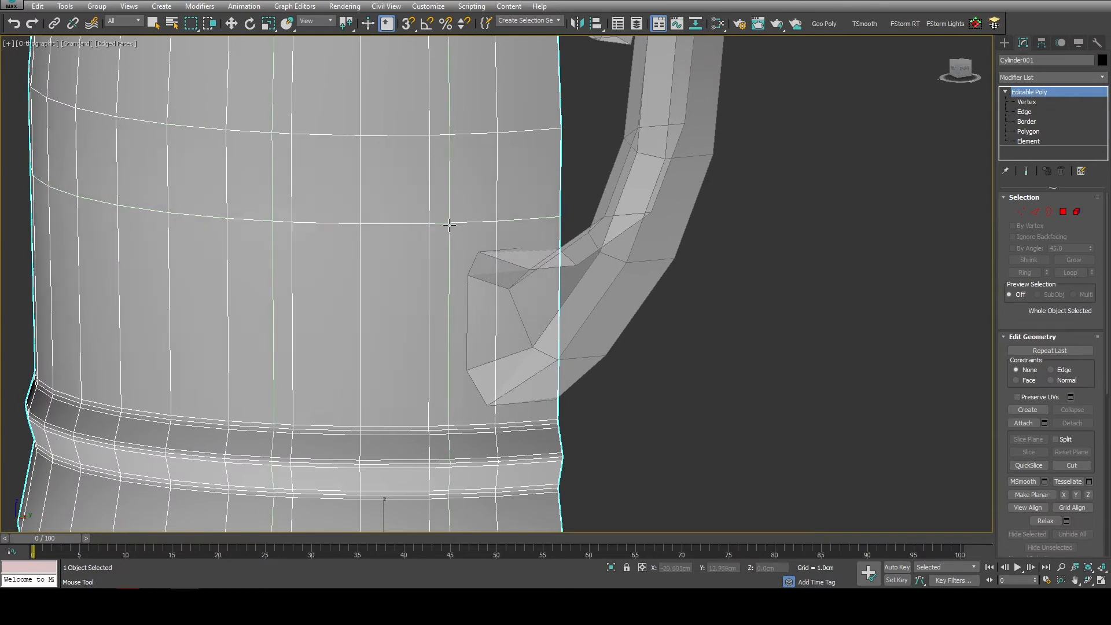
key(w)
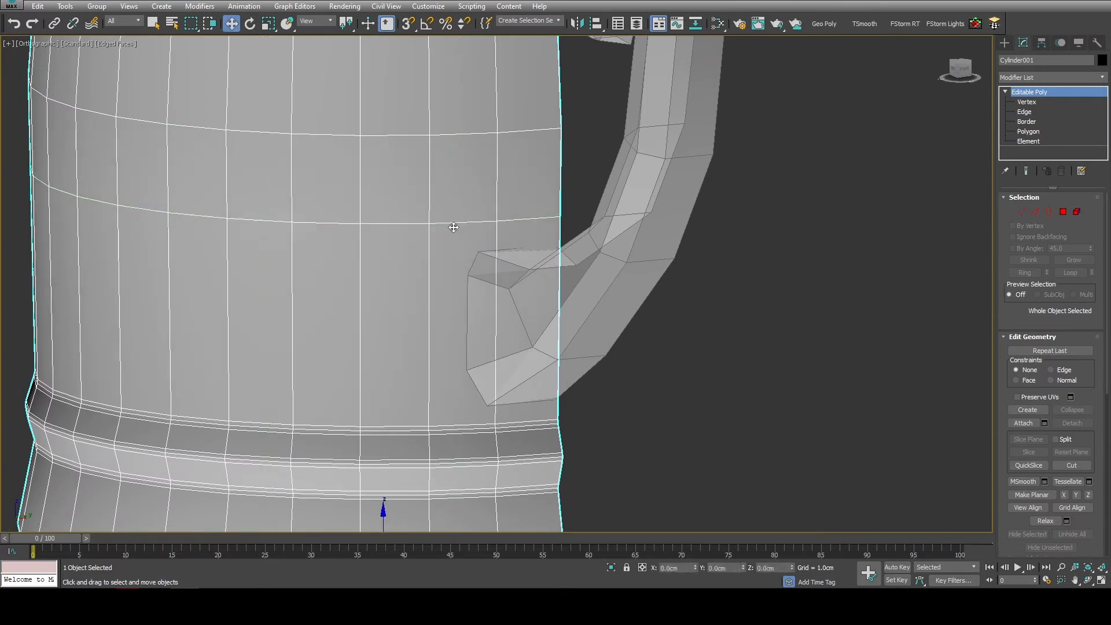
Step: Select the two cup polygons behind the handle's lower end and inset them
click(1063, 212)
drag(461, 341, 461, 340)
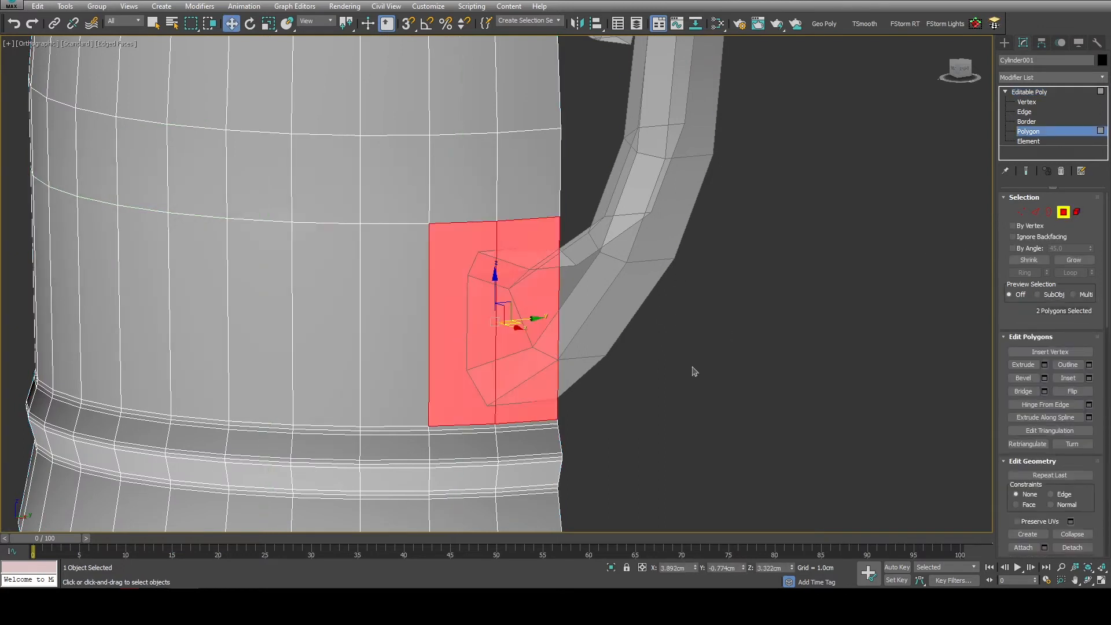
click(1089, 378)
drag(504, 308, 504, 290)
click(503, 324)
Step: Remove the inset's sliver polygon at the symmetry plane and bring the inset's adjoining edge onto that plane
click(551, 313)
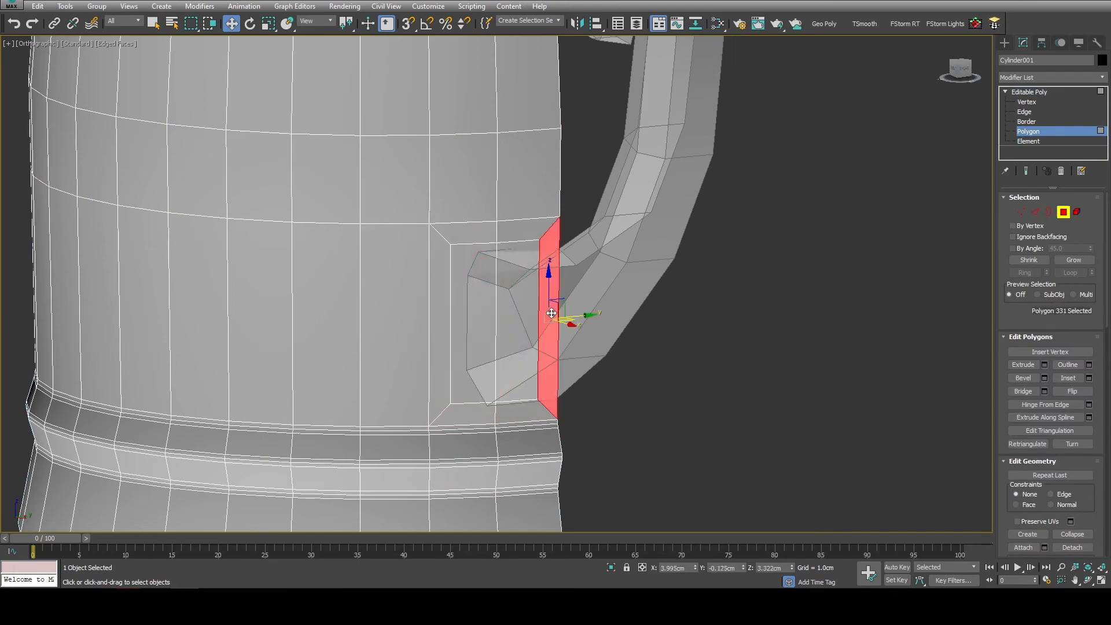
key(2)
click(540, 313)
alt+middle_drag(540, 313, 975, 47)
key(s)
Step: Snap the cup inset's vertices in height to the corners of the handle's lower end
click(961, 67)
scroll(598, 255, up, 4)
key(1)
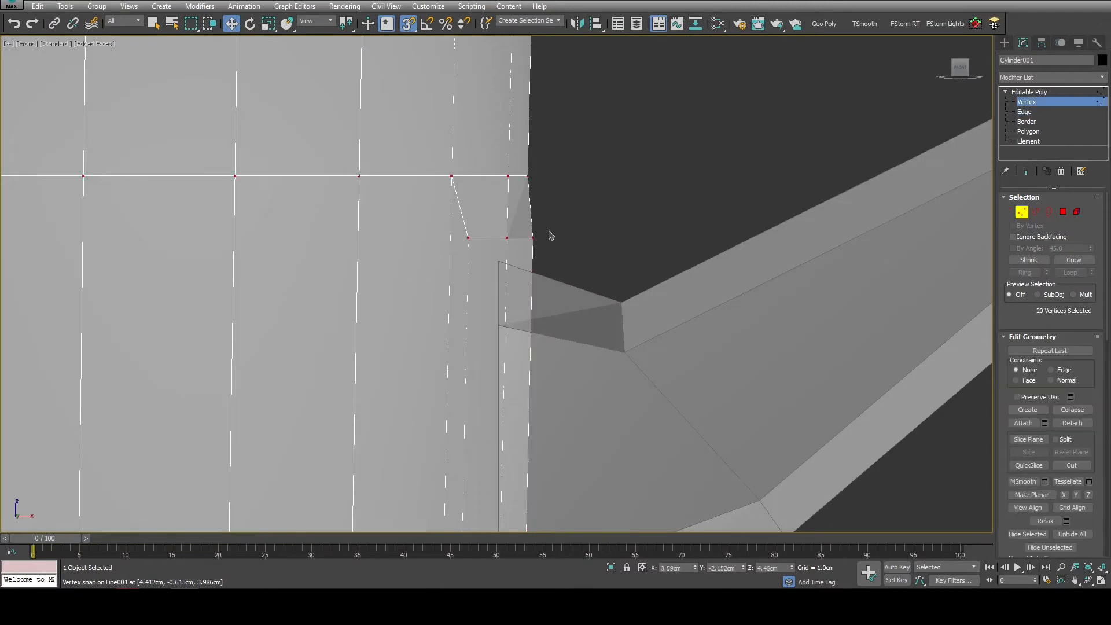
click(528, 237)
middle_drag(533, 267, 573, 295)
scroll(526, 59, down, 2)
scroll(538, 277, up, 4)
key(F3)
click(532, 257)
drag(542, 246, 522, 270)
alt+middle_drag(515, 275, 456, 302)
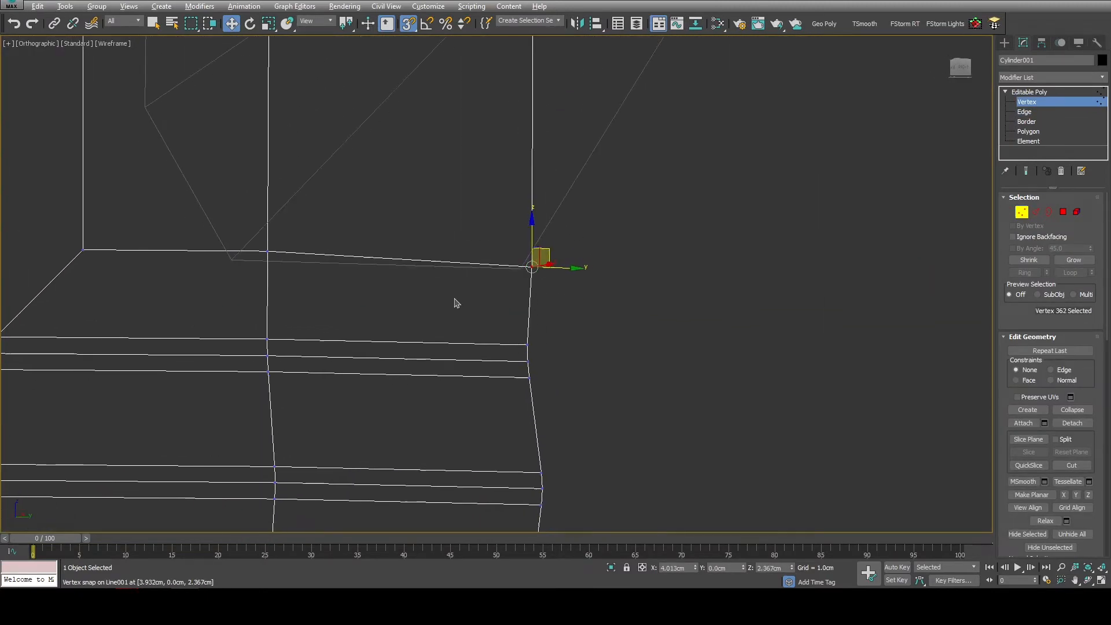
Step: Snap the lower middle vertex of the cup's inset onto the bottom corner vertex of the handle's end
middle_drag(228, 296, 463, 324)
alt+middle_drag(463, 324, 500, 299)
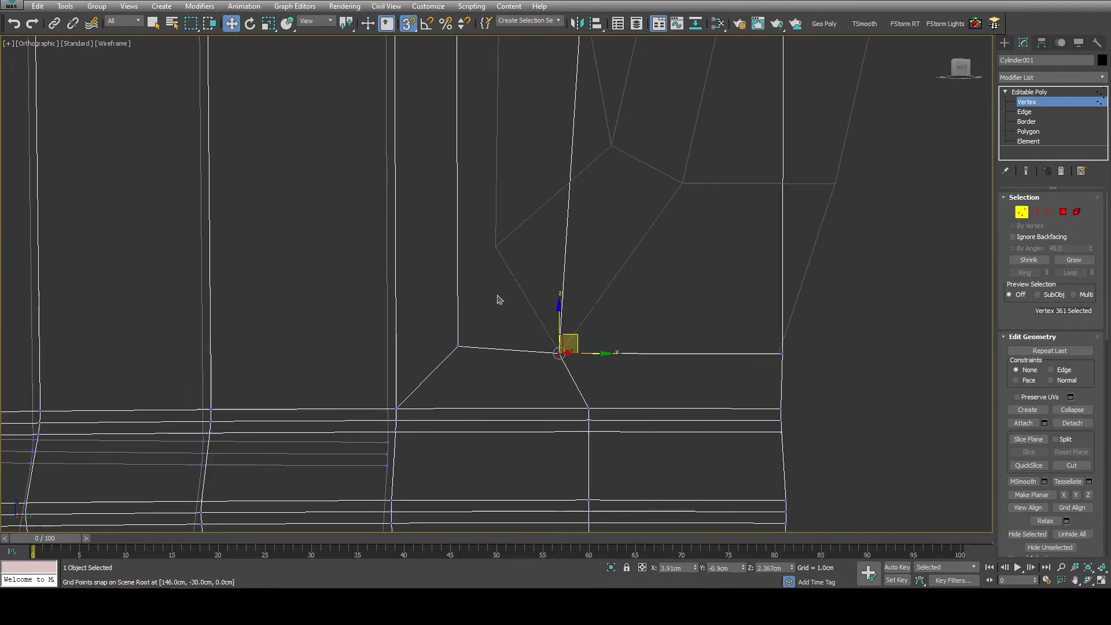
drag(493, 248, 493, 248)
middle_drag(494, 254, 620, 290)
middle_drag(620, 291, 591, 284)
click(630, 404)
drag(652, 410, 756, 317)
scroll(755, 317, down, 2)
alt+middle_drag(756, 318, 625, 269)
scroll(810, 320, up, 3)
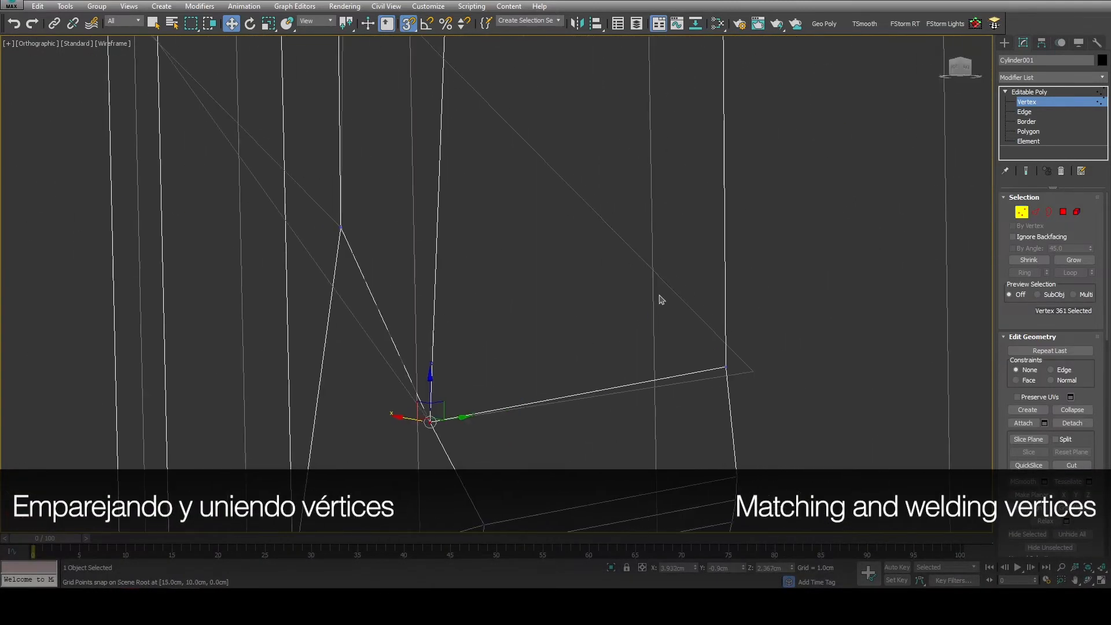
Step: Snap the bottom middle vertex of the handle's lower end along X onto the cup's inset vertex at the symmetry plane
key(1)
drag(759, 355, 745, 398)
alt+middle_drag(725, 365, 734, 364)
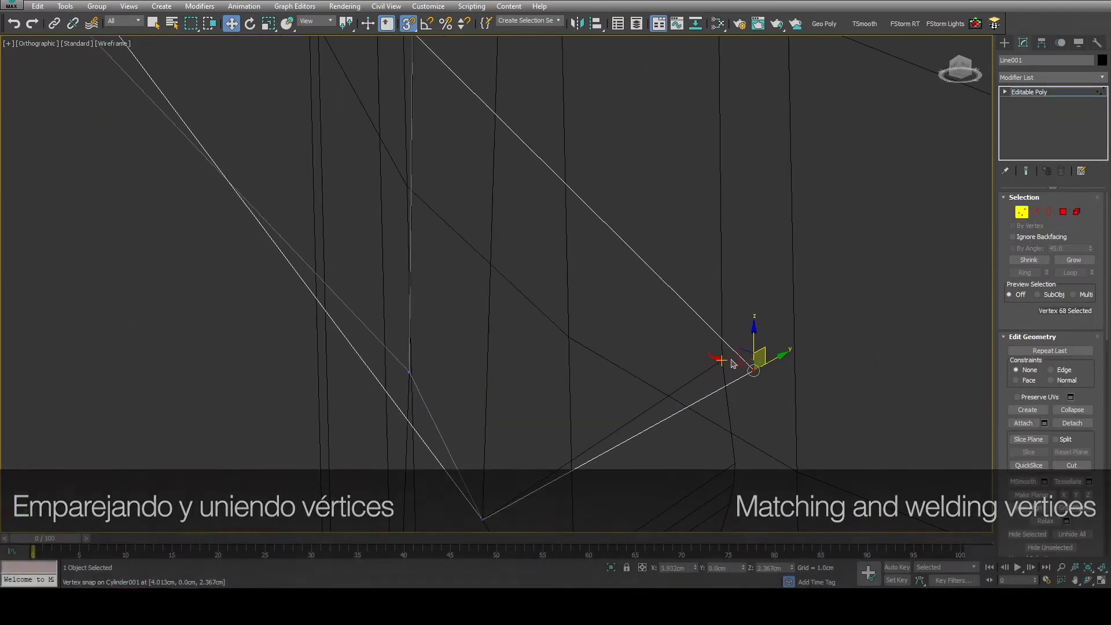
drag(734, 364, 722, 363)
scroll(621, 308, down, 3)
alt+middle_drag(620, 307, 591, 159)
key(1)
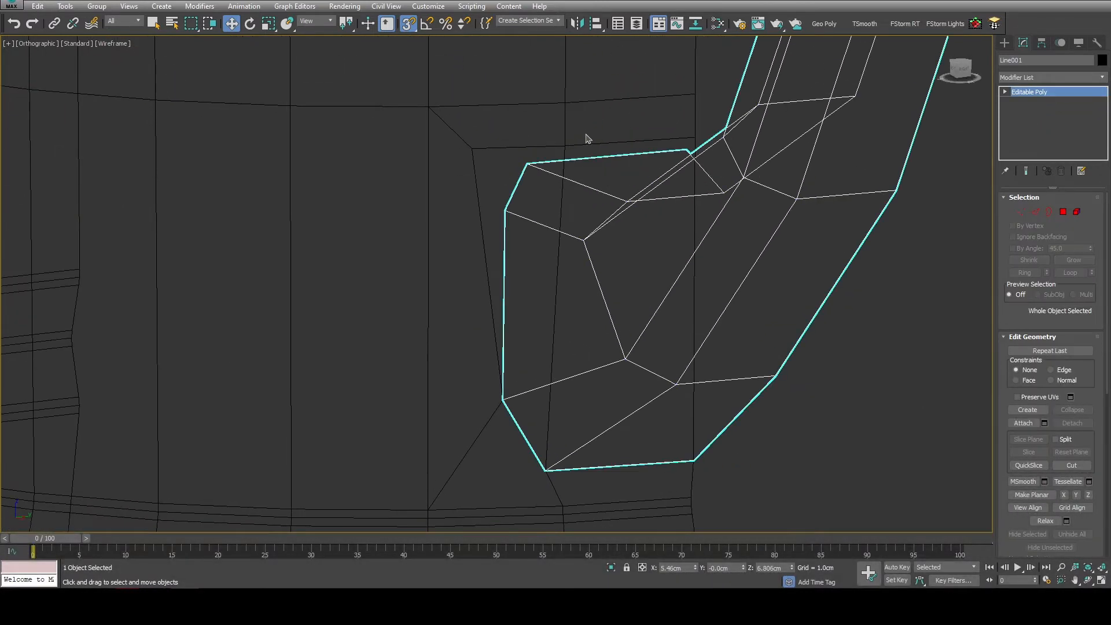
Step: Snap the upper vertices of the cup's inset onto the matching corner vertices of the handle's lower end
click(601, 102)
key(1)
scroll(550, 140, up, 3)
click(580, 151)
drag(587, 139, 506, 189)
alt+middle_drag(515, 240, 502, 186)
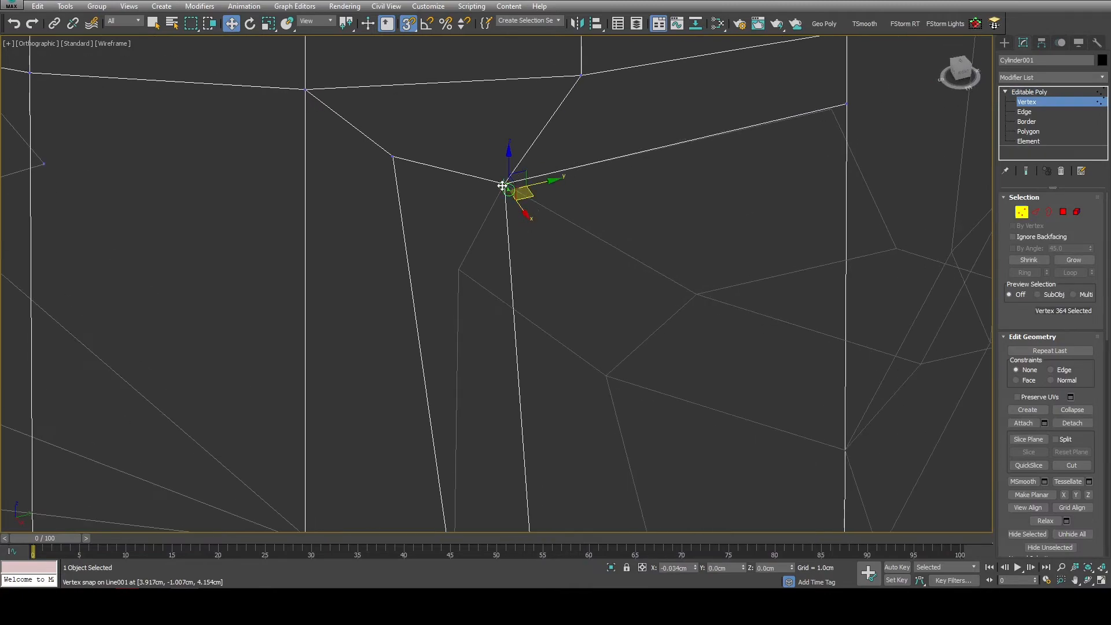
scroll(480, 277, down, 2)
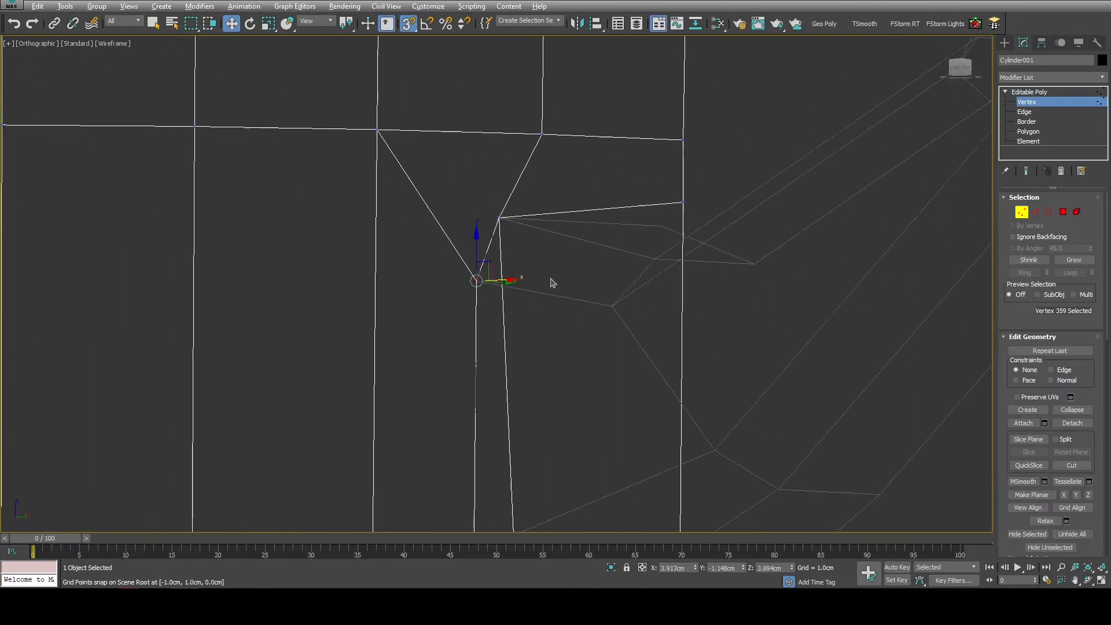
Step: Shift the cup vertex above the inset along Y until it sits nearly straight above the inset's upper corner
click(559, 128)
alt+middle_drag(529, 232, 476, 261)
scroll(476, 260, down, 3)
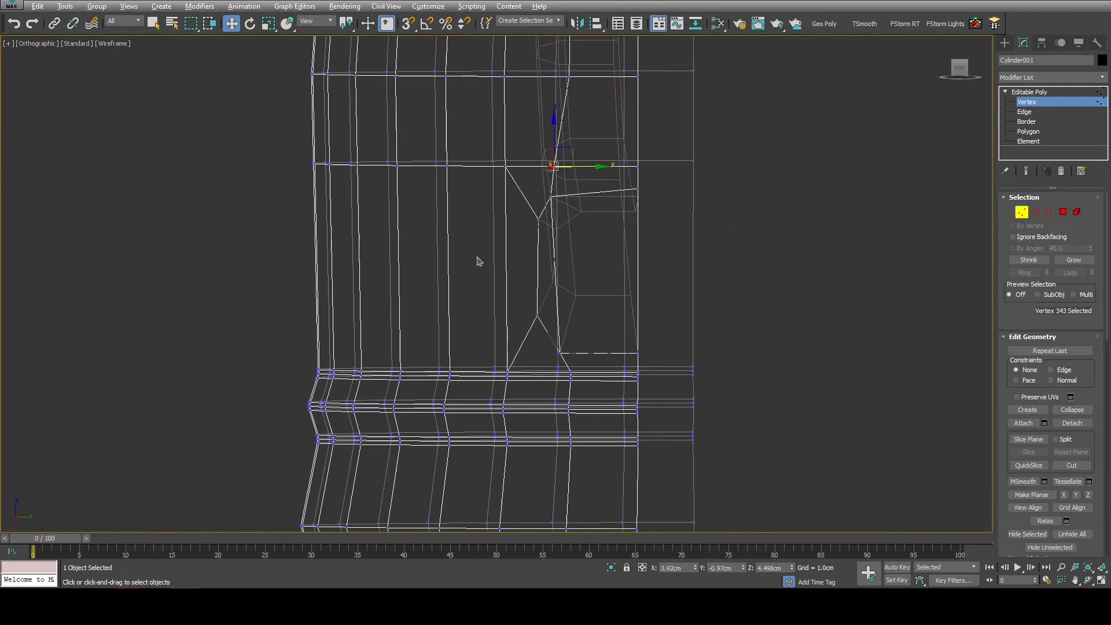
Step: Align the upper middle vertex of the handle's lower end with the cup inset's corner at the symmetry plane
scroll(595, 218, up, 4)
key(1)
click(693, 191)
key(1)
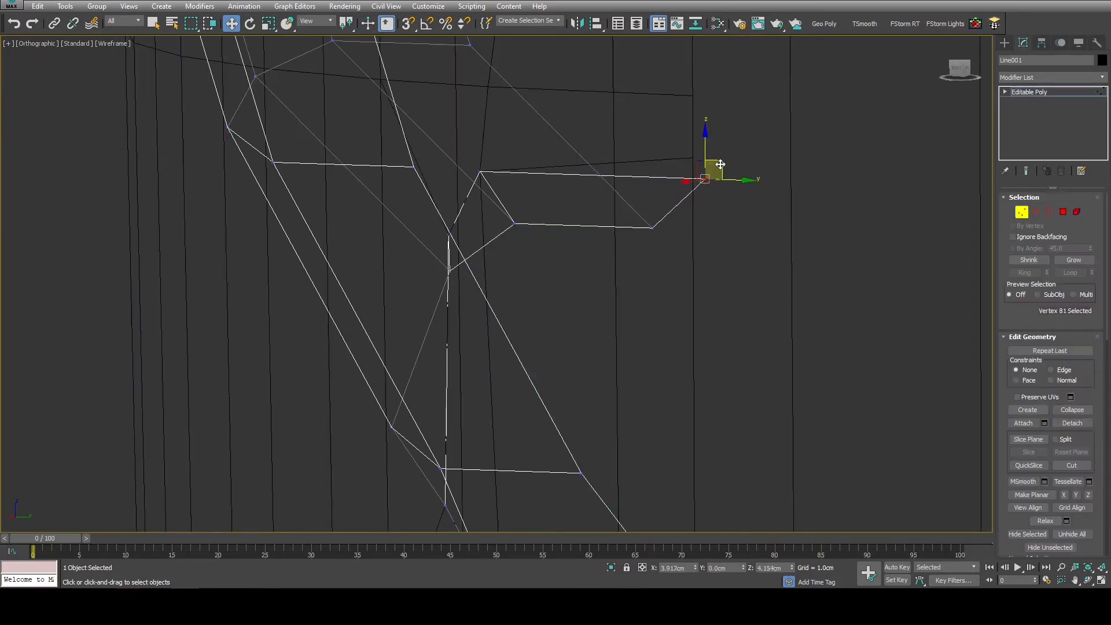
alt+middle_drag(687, 157, 651, 249)
scroll(660, 288, down, 3)
key(1)
Step: Select the two cup polygons behind the handle's lower end and delete them
click(645, 258)
key(4)
ctrl+click(560, 333)
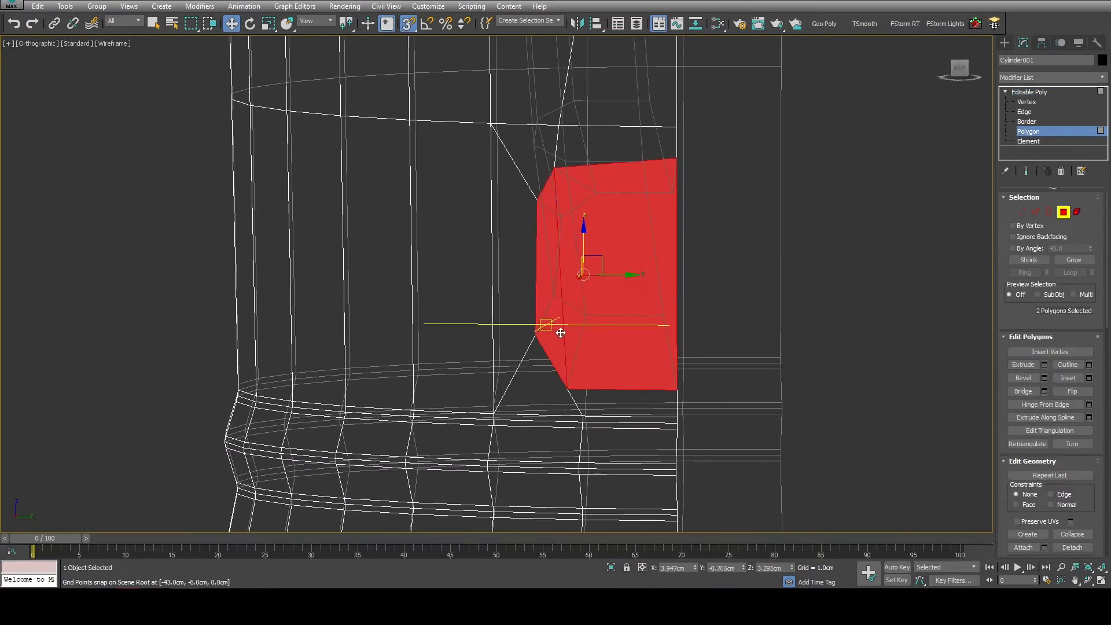
key(s)
alt+middle_drag(561, 332, 625, 289)
key(Delete)
scroll(613, 336, down, 2)
scroll(597, 197, down, 2)
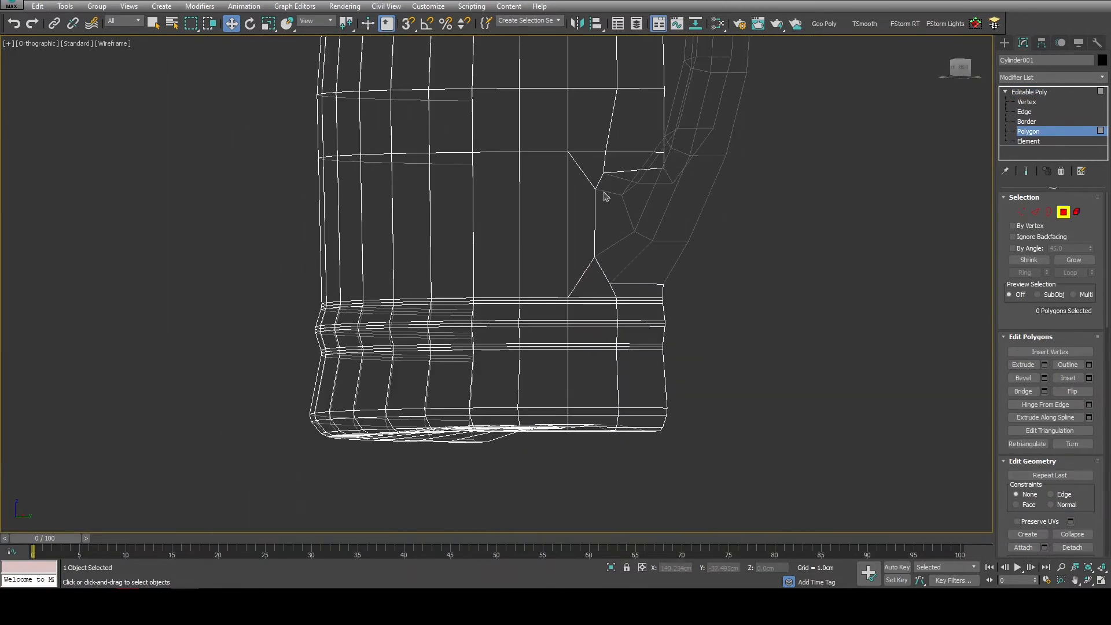
Step: Examine the fit between the cup opening and the handle's lower end in shaded front and angled views
key(1)
click(598, 191)
mouse_move(571, 190)
middle_down()
mouse_move(546, 228)
mouse_move(747, 234)
middle_up()
key(F3)
click(960, 68)
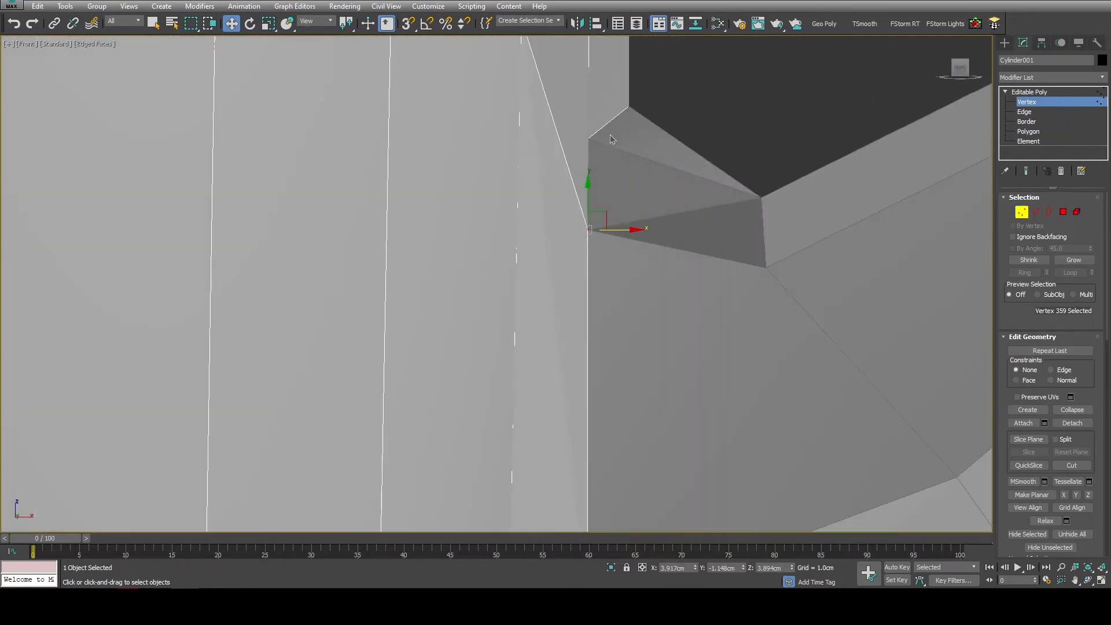
scroll(613, 141, down, 5)
middle_drag(623, 173, 586, 330)
scroll(586, 330, down, 5)
alt+middle_drag(581, 272, 556, 278)
scroll(527, 282, up, 10)
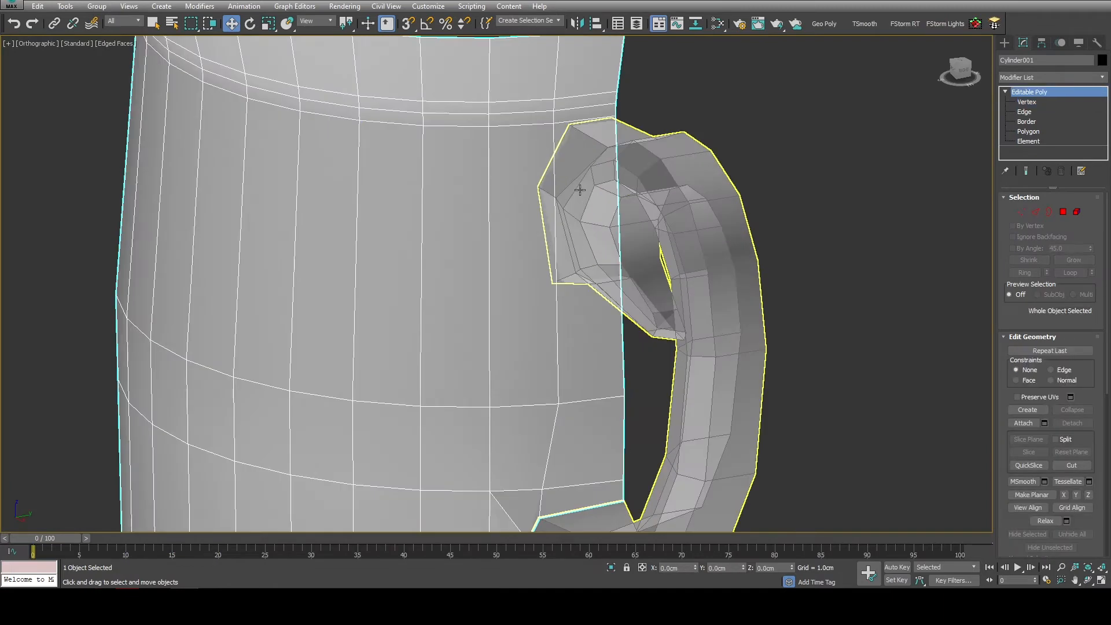
Step: Snap the cup vertex under the upper band onto the top corner vertex of the handle's upper end
key(ctrl+z)
key(F3)
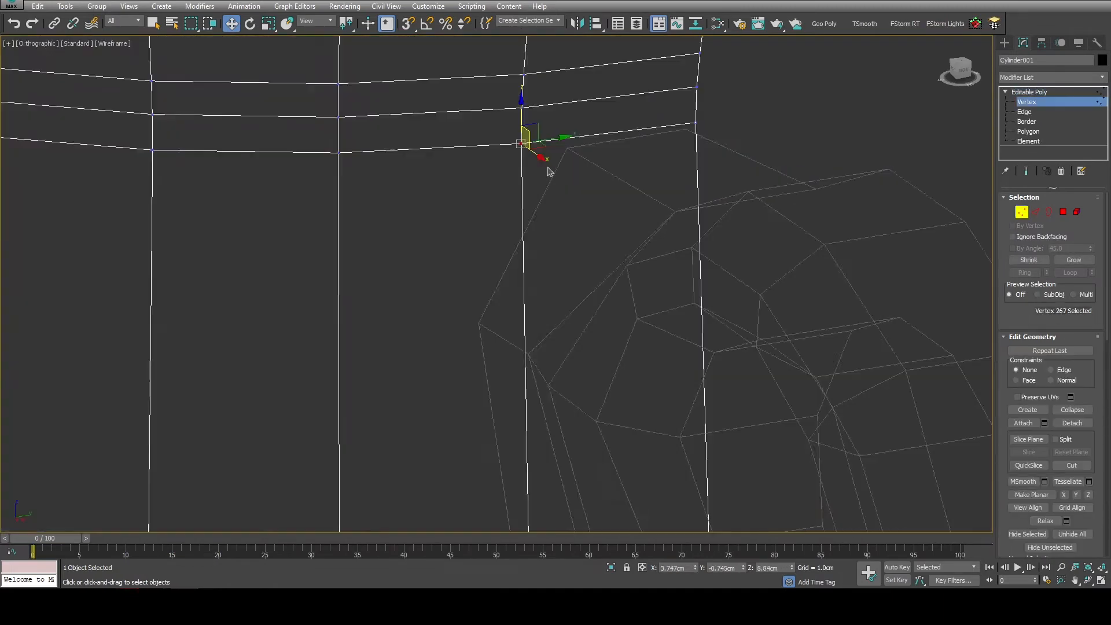
key(s)
drag(519, 167, 589, 223)
scroll(571, 153, up, 3)
drag(599, 168, 580, 166)
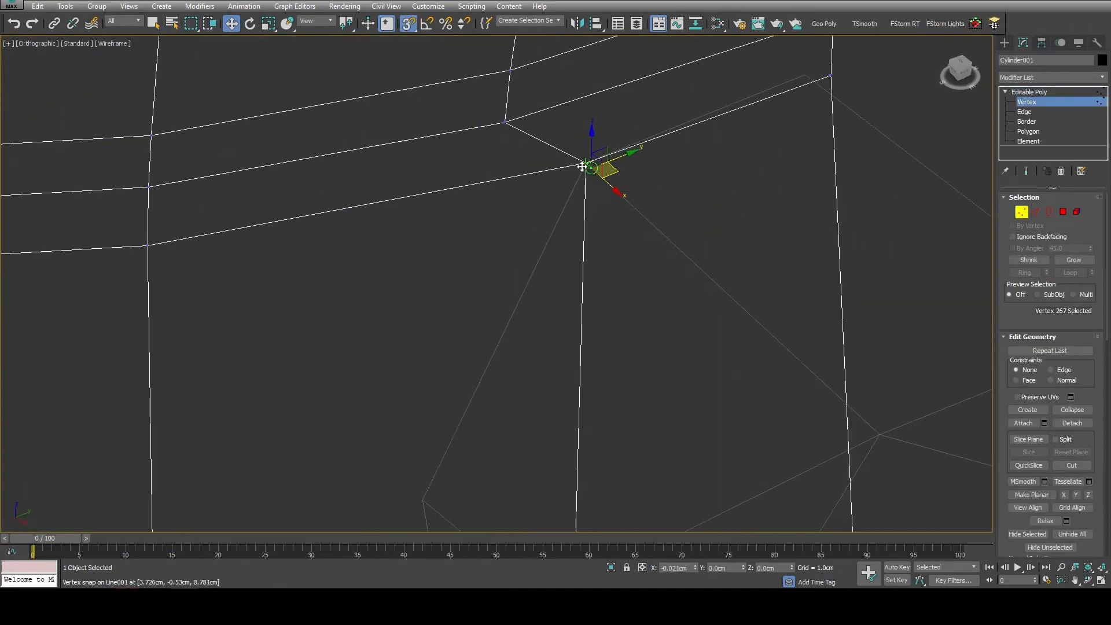
scroll(581, 166, down, 4)
alt+middle_drag(564, 202, 516, 189)
click(403, 128)
drag(411, 118, 503, 255)
alt+middle_drag(503, 255, 483, 228)
scroll(422, 223, down, 4)
key(shift+g)
key(ctrl+z)
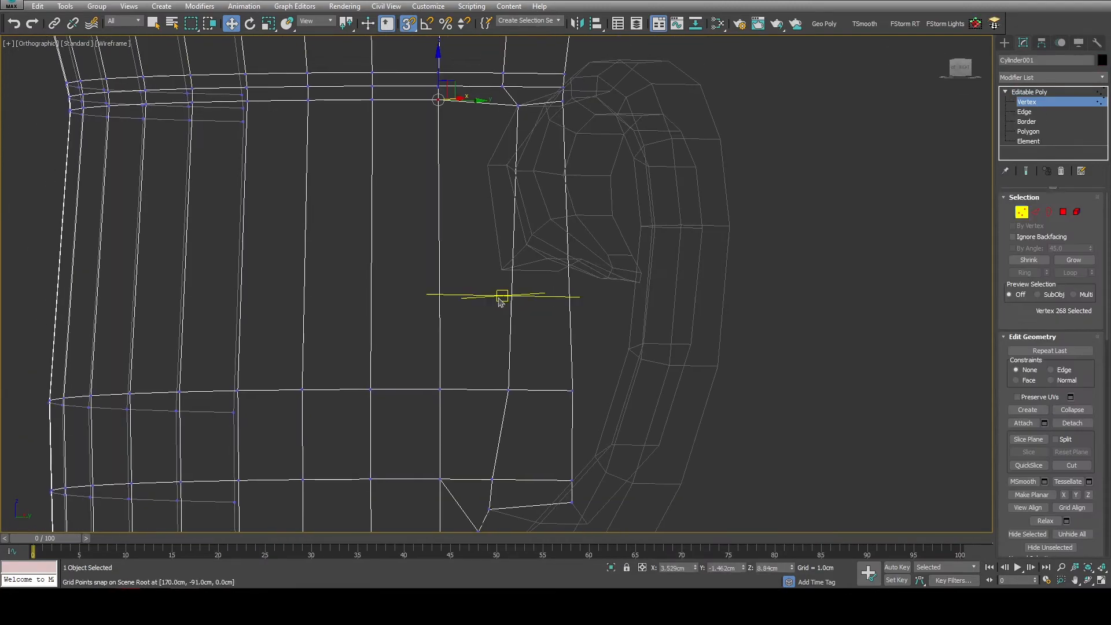
Step: Insert an edge loop around the cup below the handle's upper end and move its vertices to the handle's lower corner
middle_drag(481, 292, 588, 248)
click(604, 263)
scroll(603, 262, up, 3)
middle_drag(578, 314, 561, 327)
scroll(595, 272, up, 4)
drag(595, 272, 530, 242)
alt+middle_drag(530, 242, 530, 284)
click(454, 313)
drag(467, 295, 430, 249)
alt+middle_drag(390, 257, 427, 335)
scroll(420, 331, down, 5)
Step: Insert an edge loop through the handle's upper joint and snap its vertex onto the handle's outer side corner
click(389, 278)
right_click(389, 278)
scroll(442, 332, up, 4)
click(497, 312)
alt+middle_drag(492, 315, 479, 347)
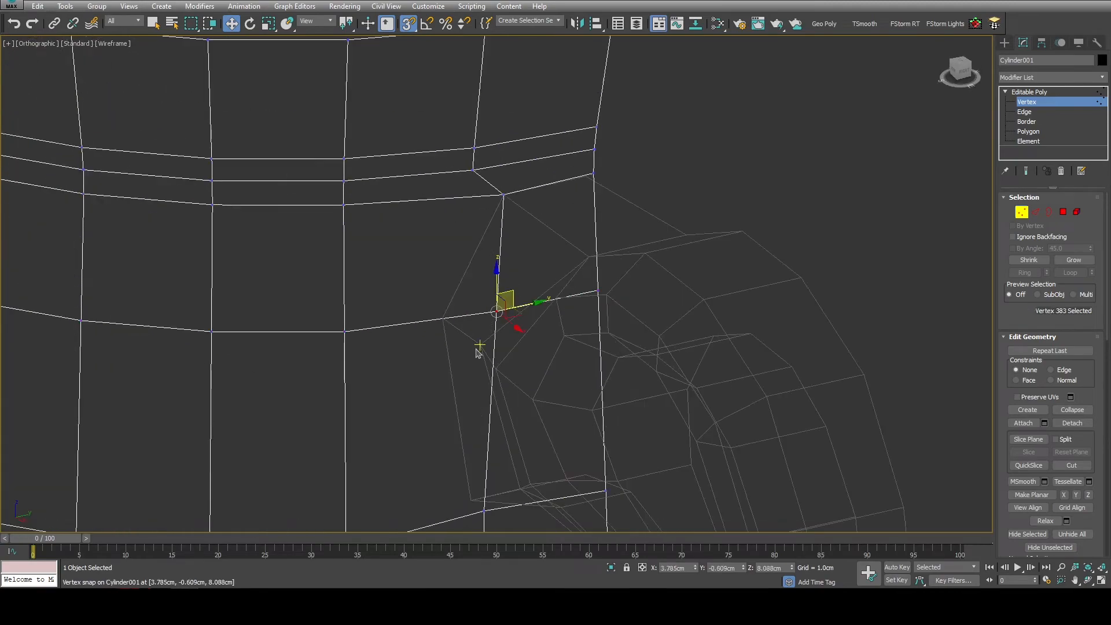
drag(436, 318, 441, 320)
Step: Select the cup polygons behind the handle's upper end and delete them
alt+middle_drag(428, 353, 516, 337)
scroll(504, 312, down, 5)
key(4)
drag(603, 283, 536, 323)
middle_drag(563, 356, 555, 290)
key(4)
Step: Attach the handle to the cup mesh
click(1024, 422)
click(600, 335)
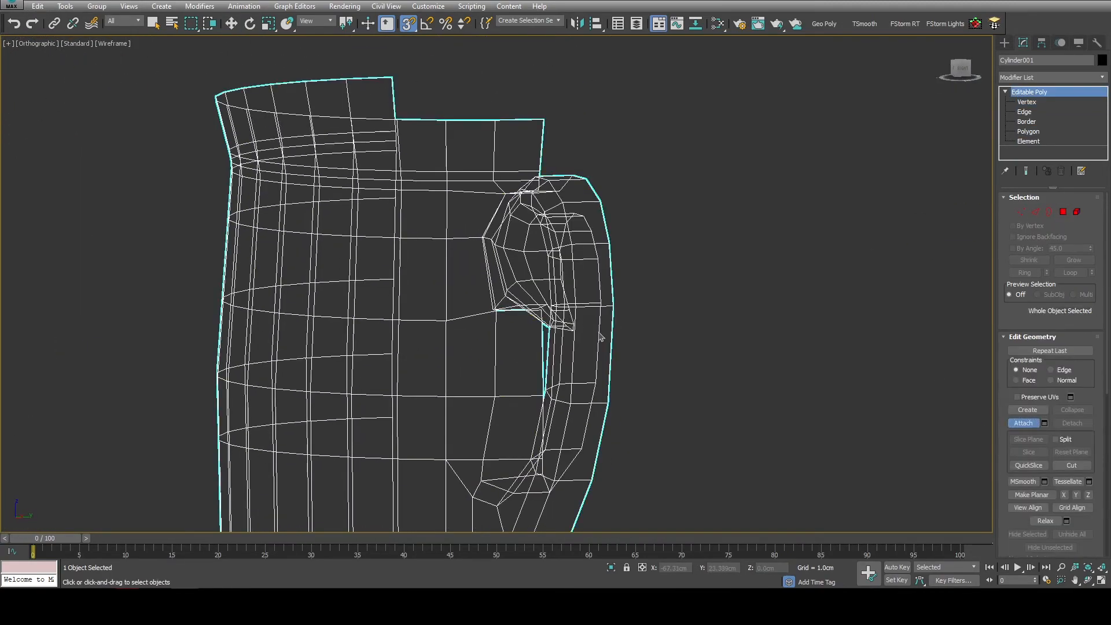
right_click(600, 335)
Step: Snap the lower vertices of the handle's upper end onto the matching vertices of the cup opening
alt+middle_drag(601, 335, 584, 316)
scroll(542, 324, up, 7)
key(F3)
key(alt+x)
key(1)
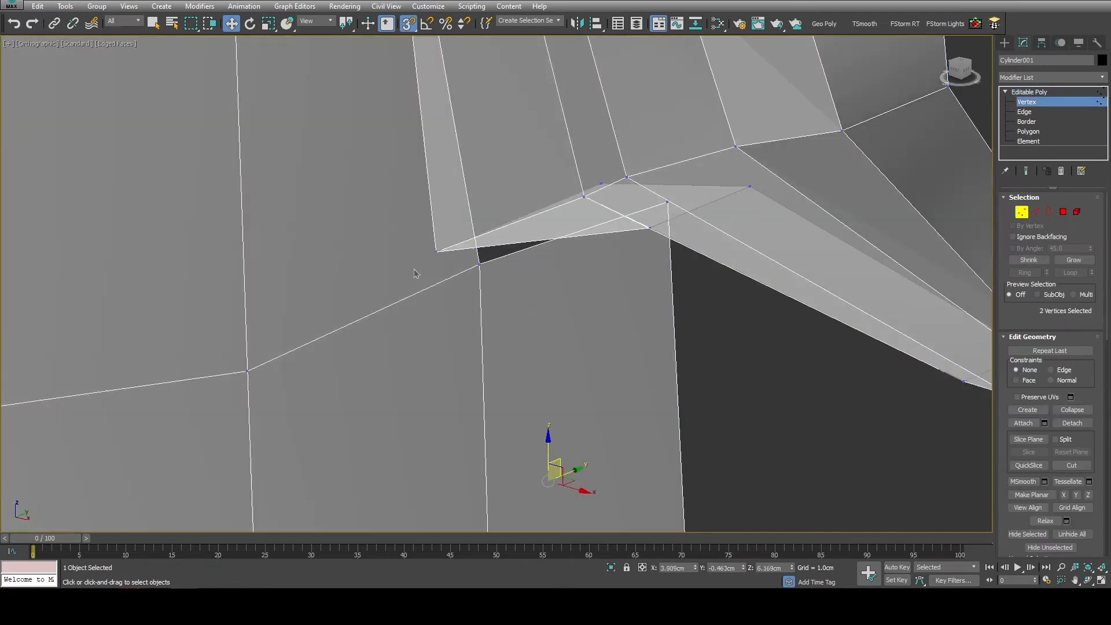
drag(474, 266, 480, 264)
alt+middle_drag(480, 264, 538, 228)
click(707, 224)
drag(676, 216, 650, 211)
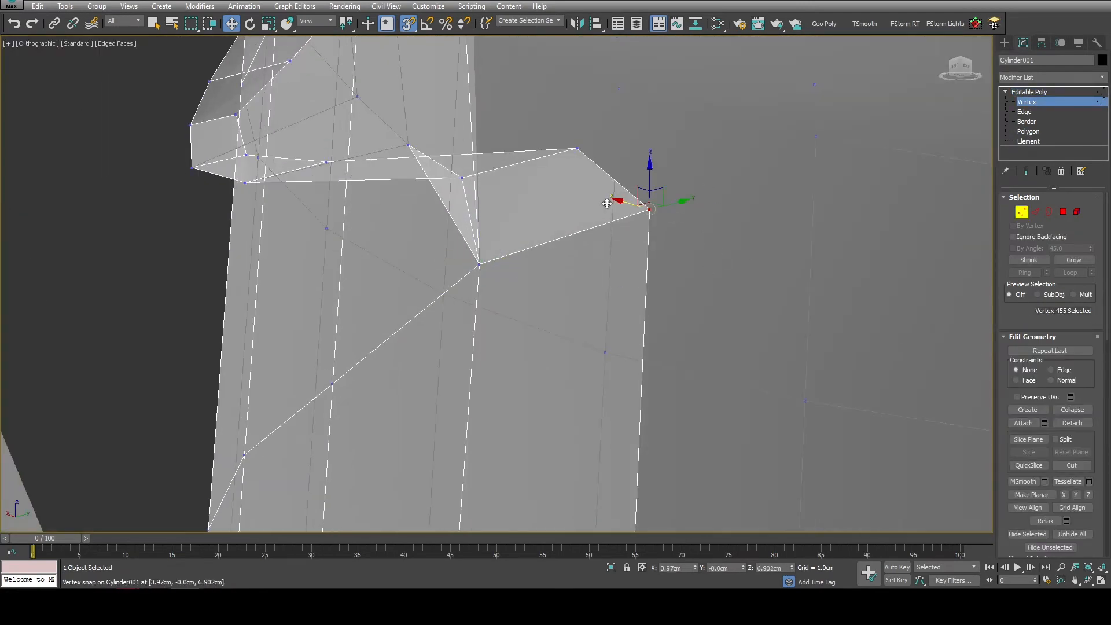
Step: Snap the top vertices of the handle's upper end onto the cup opening's upper edge, up to the symmetry plane
scroll(523, 226, down, 3)
alt+middle_drag(637, 210, 549, 209)
scroll(509, 197, up, 3)
drag(507, 185, 509, 252)
middle_drag(527, 227, 333, 288)
click(509, 293)
mouse_move(509, 293)
alt+middle_down()
mouse_move(524, 281)
mouse_move(503, 283)
alt+middle_up()
drag(503, 283, 469, 281)
scroll(503, 283, down, 8)
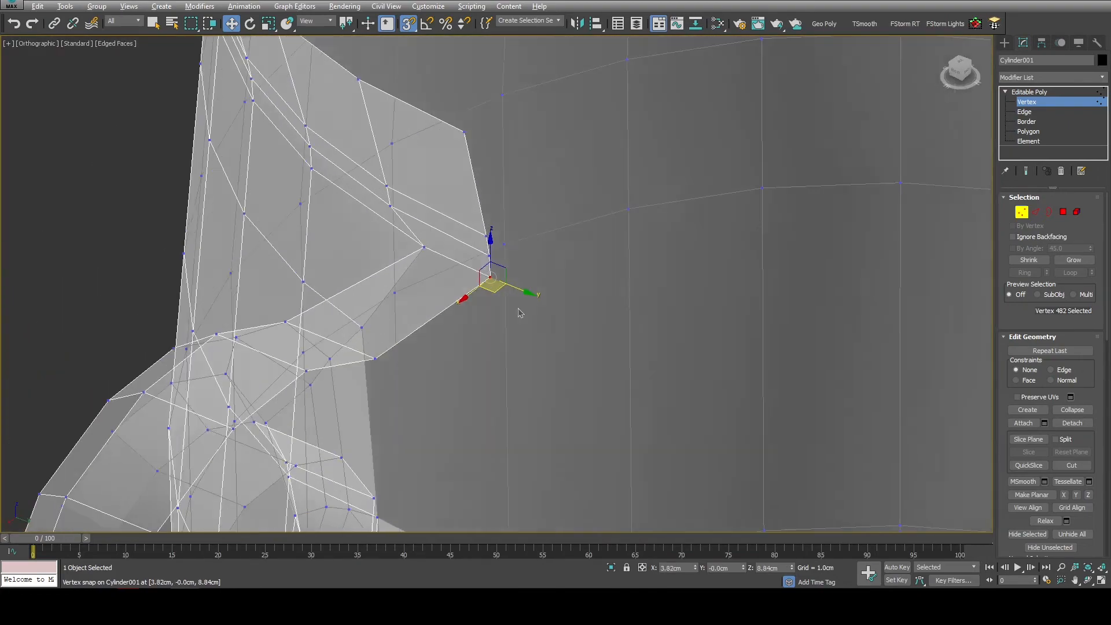
Step: In front view, adjust the vertices above and at the top corner of the handle's lower joint along X
alt+middle_drag(519, 315, 584, 405)
middle_drag(583, 405, 560, 297)
key(f)
scroll(562, 325, up, 5)
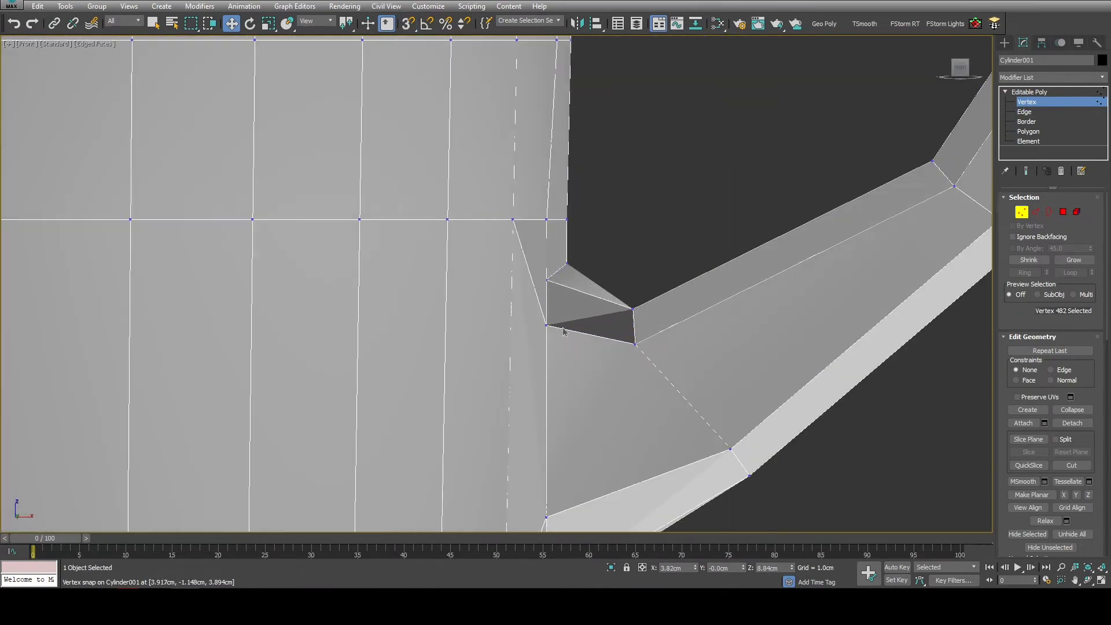
click(546, 220)
middle_drag(582, 219, 536, 320)
scroll(536, 320, down, 2)
scroll(524, 320, up, 4)
drag(524, 318, 533, 317)
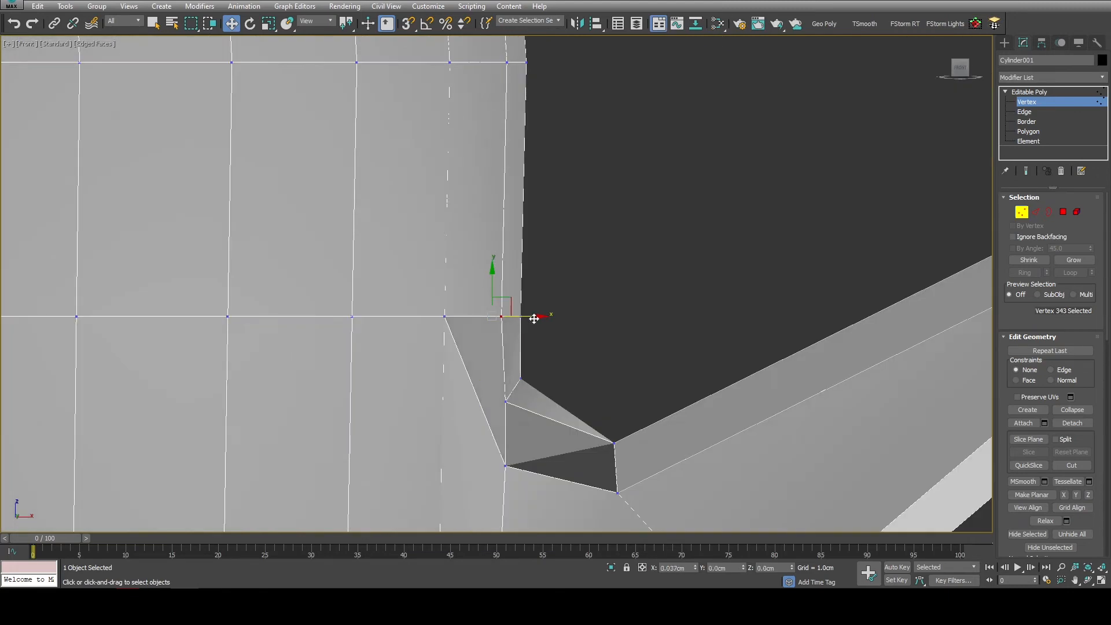
middle_drag(520, 416, 503, 303)
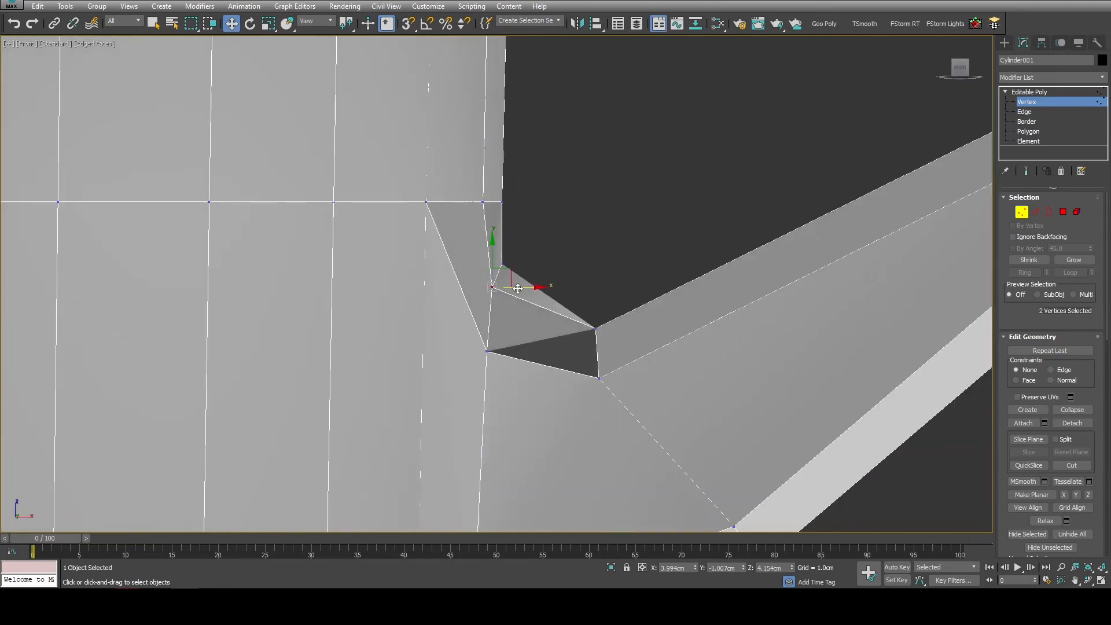
scroll(586, 254, down, 8)
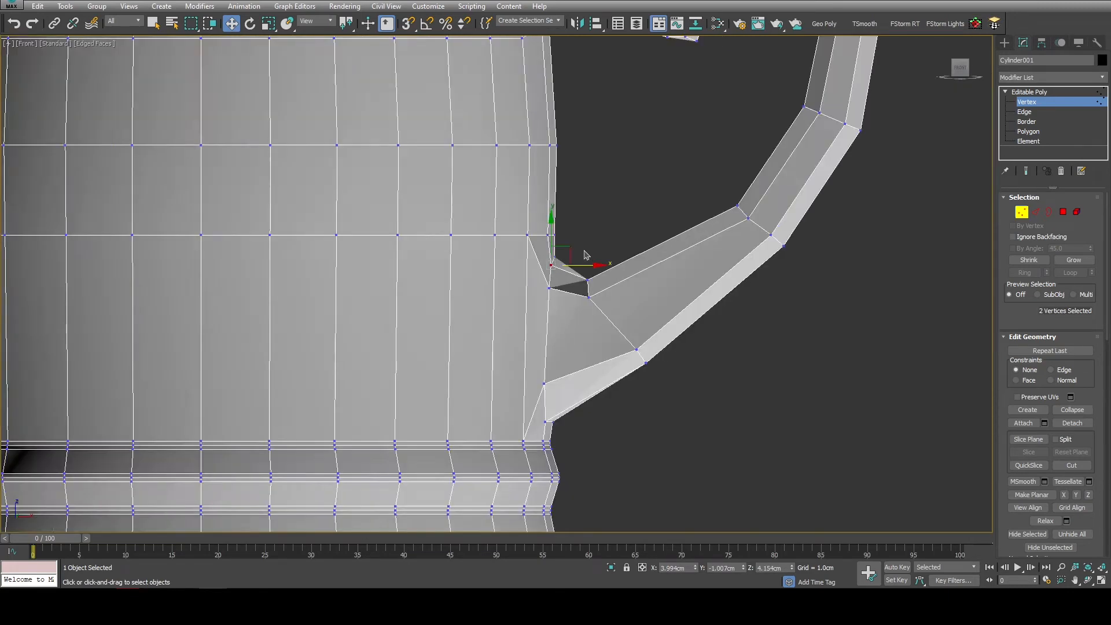
Step: Examine the joint between the cup and the handle's upper end in shaded view
middle_drag(585, 255, 541, 346)
scroll(539, 149, up, 5)
scroll(539, 149, down, 3)
alt+middle_drag(539, 149, 531, 171)
middle_drag(530, 171, 444, 117)
key(3)
scroll(455, 165, up, 3)
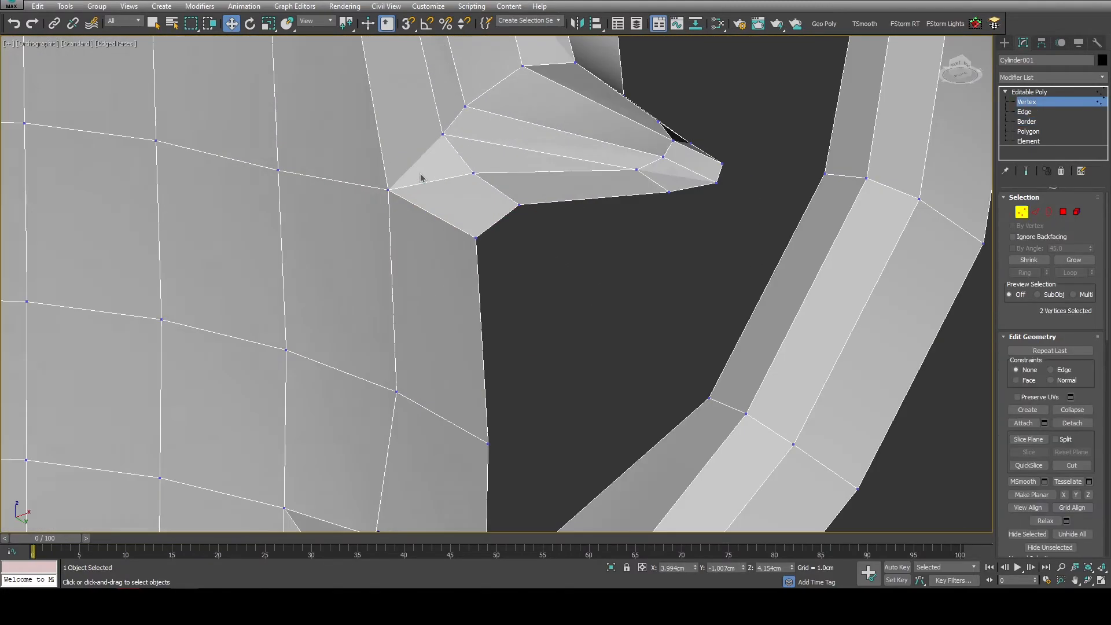
scroll(618, 87, down, 6)
Step: Select the vertices of the handle and its joints in wireframe, leaving out the surplus cup vertices
key(F3)
key(1)
key(q)
scroll(415, 354, up, 5)
drag(360, 401, 414, 406)
scroll(517, 379, down, 1)
middle_drag(501, 288, 500, 411)
scroll(500, 411, down, 2)
alt+middle_drag(499, 293, 498, 330)
scroll(487, 124, up, 3)
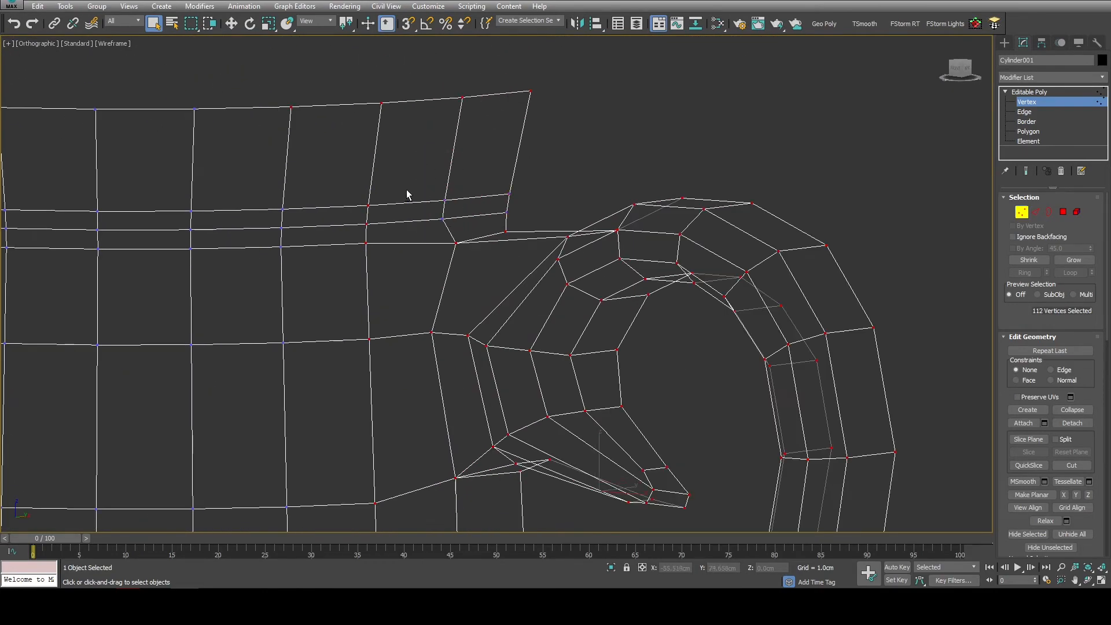
alt+drag(302, 289, 302, 290)
scroll(360, 231, down, 4)
scroll(412, 269, down, 2)
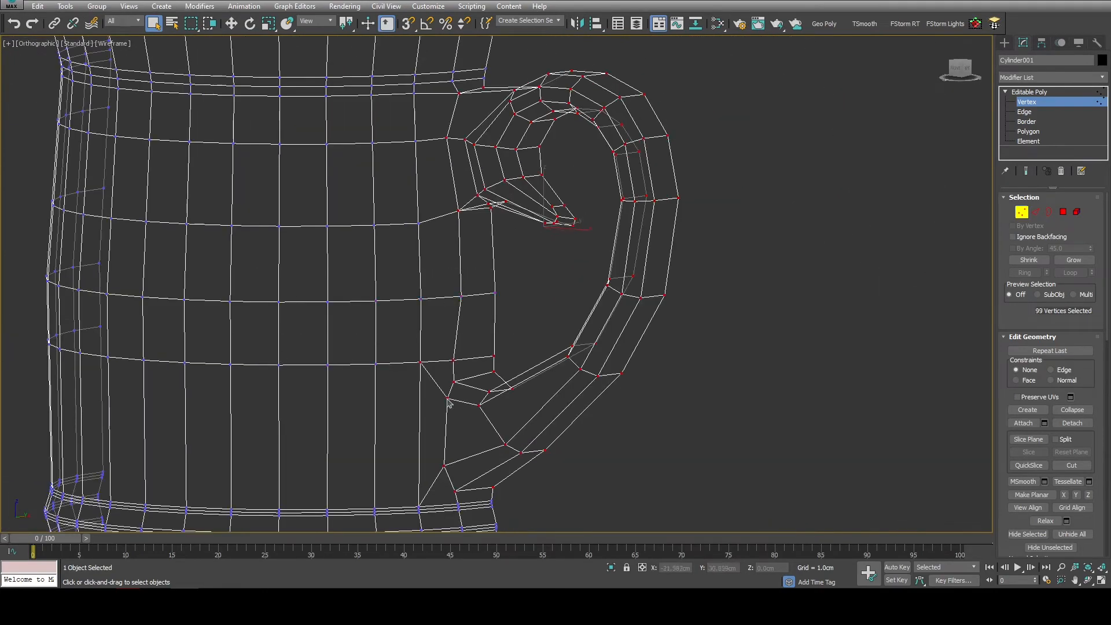
Step: Weld the selected vertices with a threshold of .01
drag(1098, 532, 1099, 375)
click(1089, 480)
text(.01)
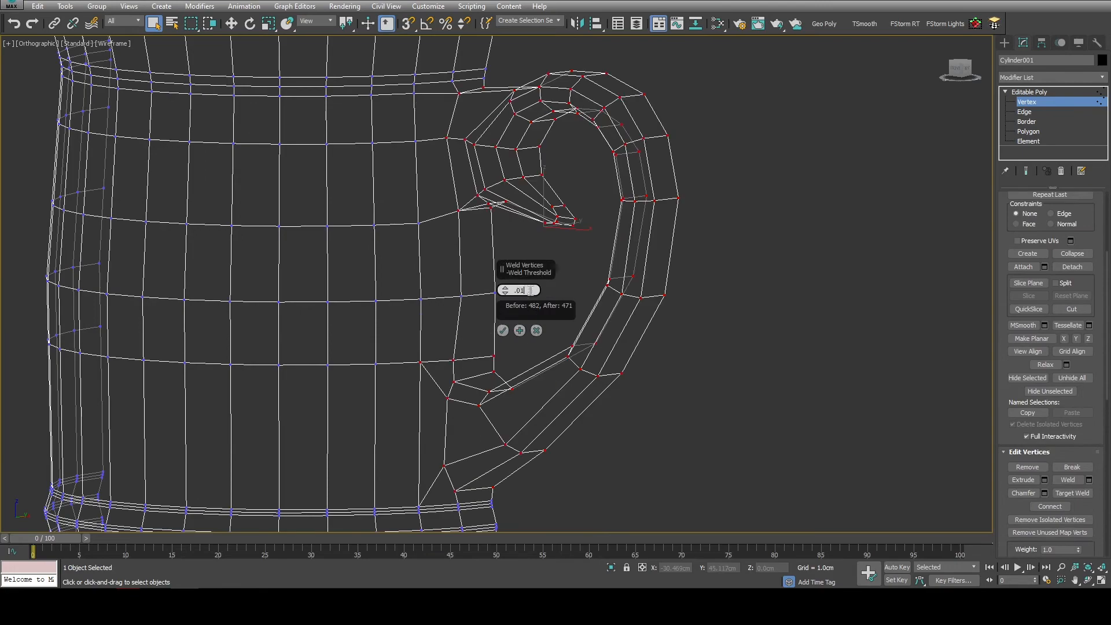
click(503, 331)
scroll(489, 307, down, 3)
Step: Select all open borders of the welded mesh to check the joints for gaps
key(3)
alt+middle_drag(489, 310, 458, 364)
key(ctrl+a)
key(3)
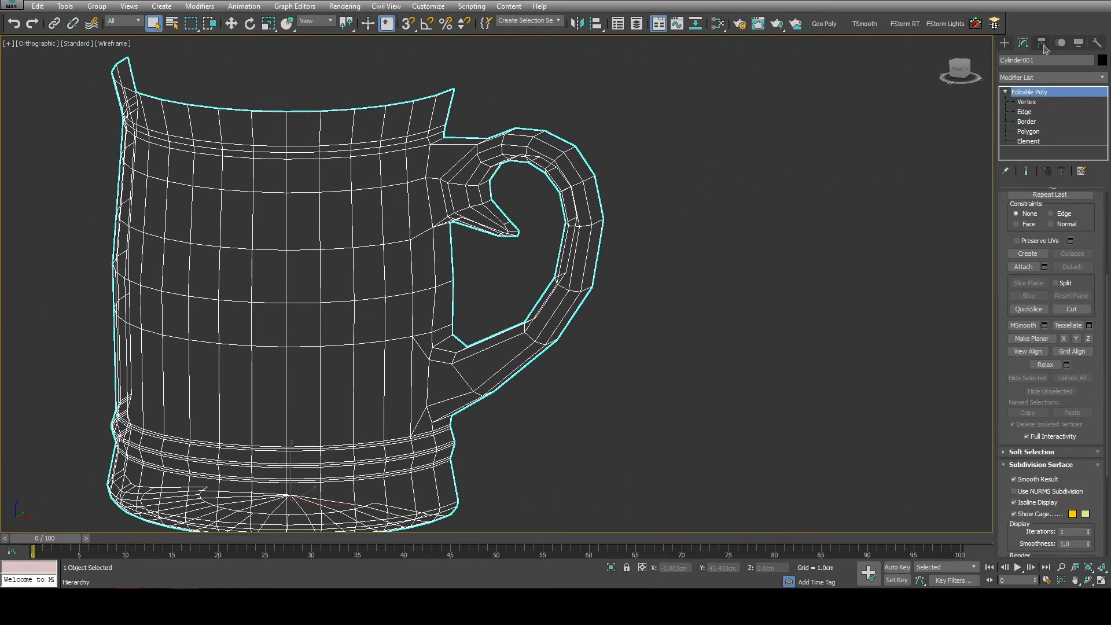
Step: Add a Symmetry modifier to the half cup
click(1041, 43)
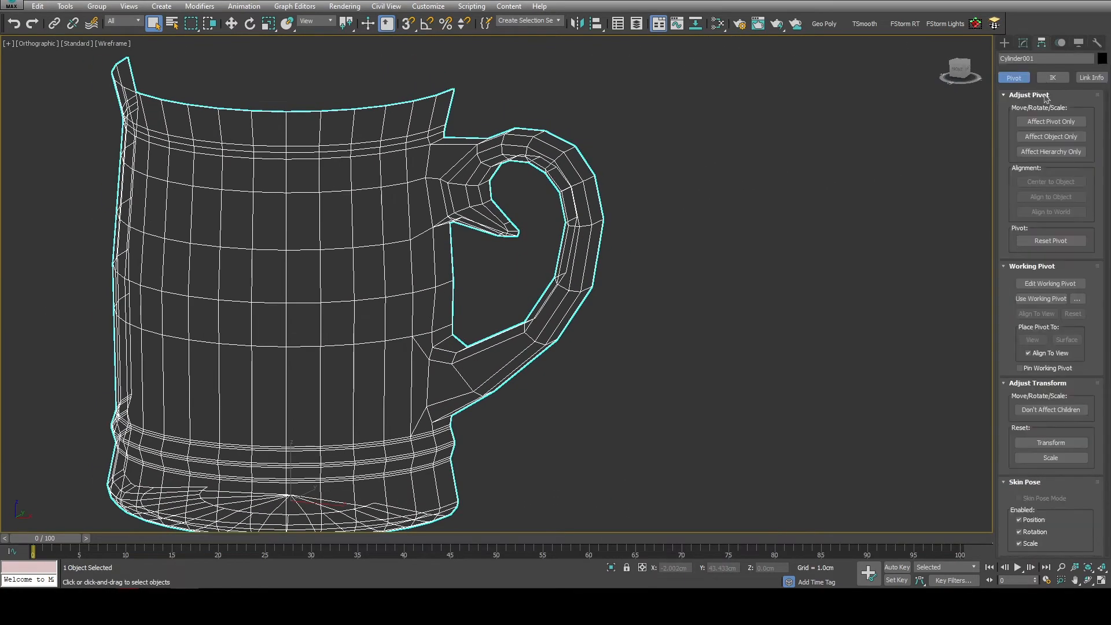
click(1024, 46)
click(1025, 78)
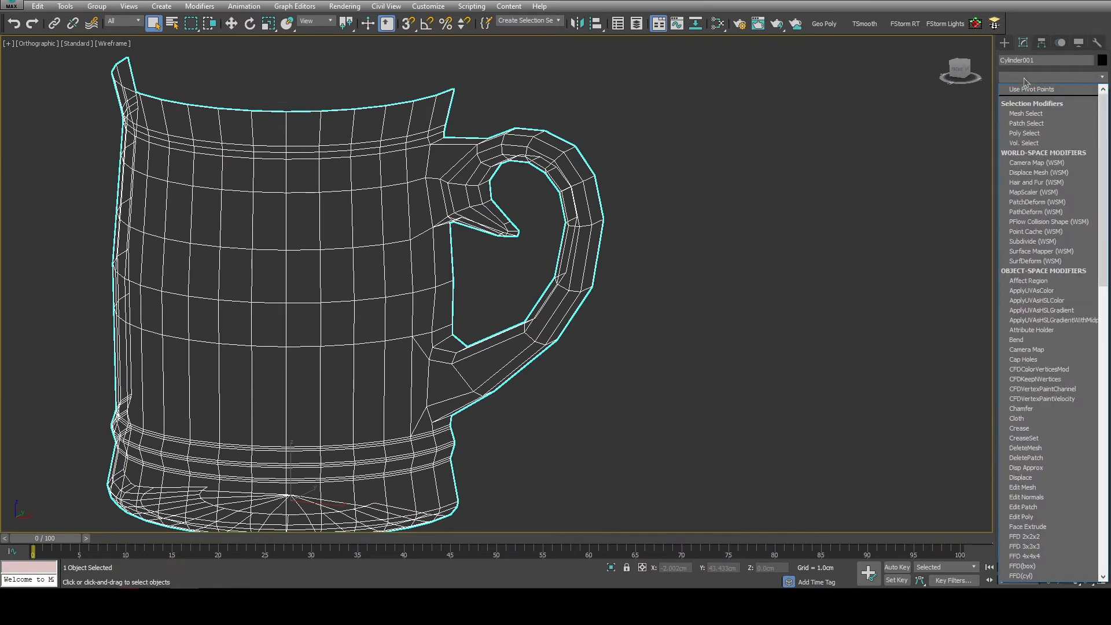
text(sym)
key(Return)
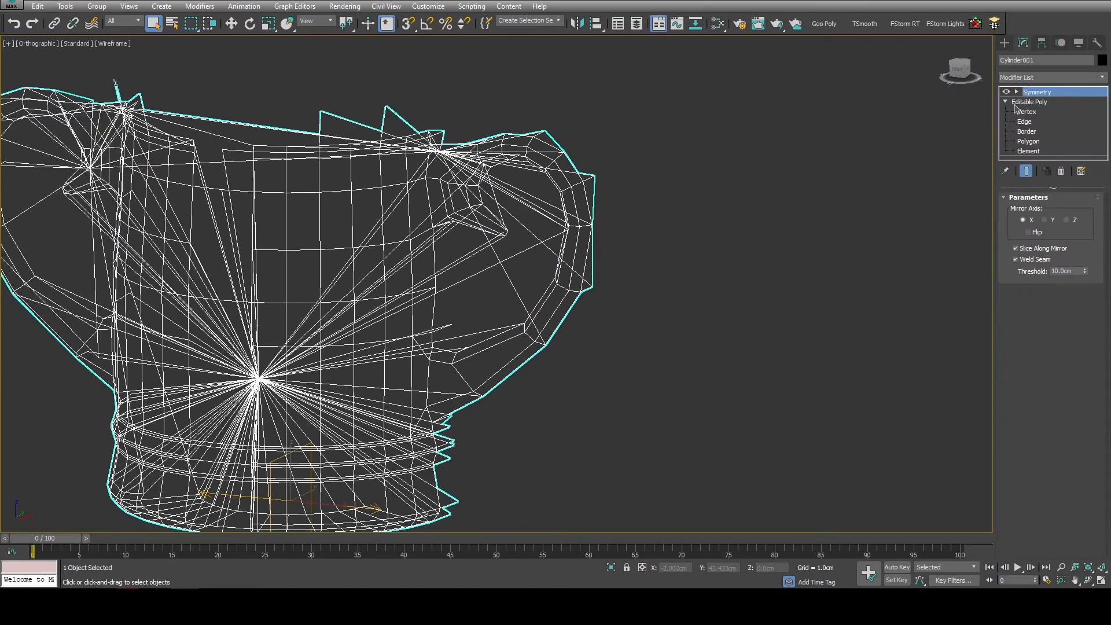
Step: In top view, set the Symmetry mirror axis to Y and turn on Flip
key(t)
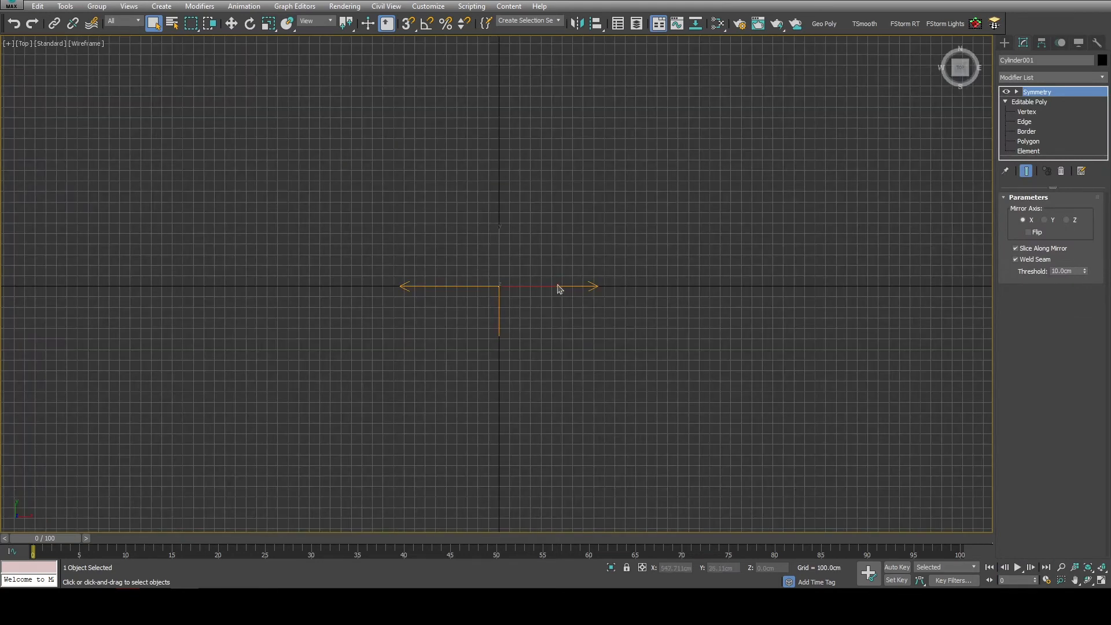
key(z)
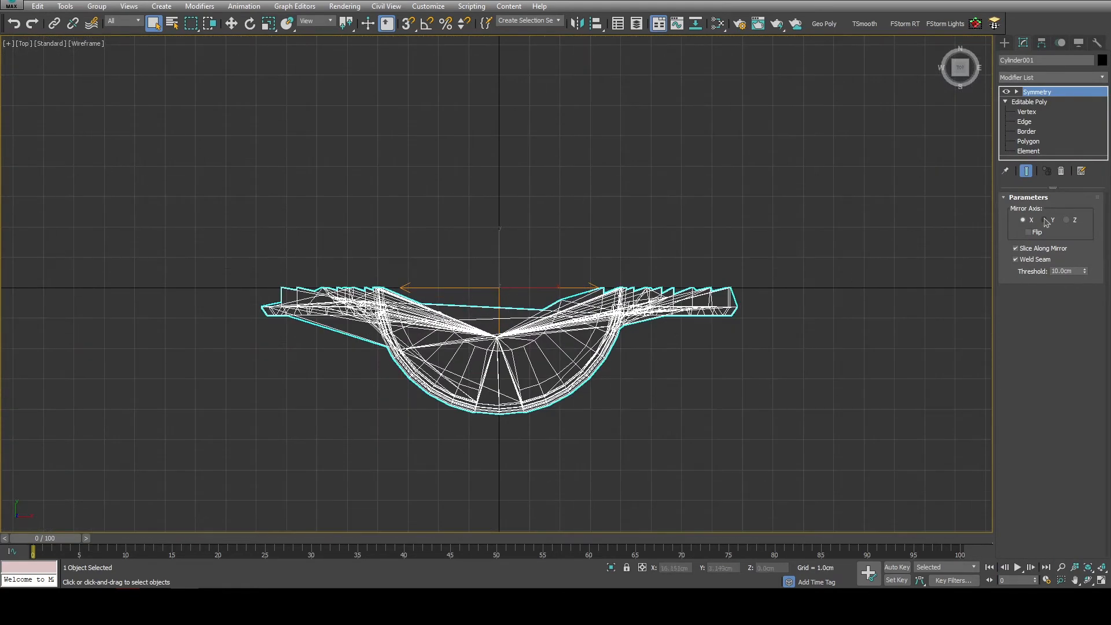
click(1045, 220)
click(1029, 232)
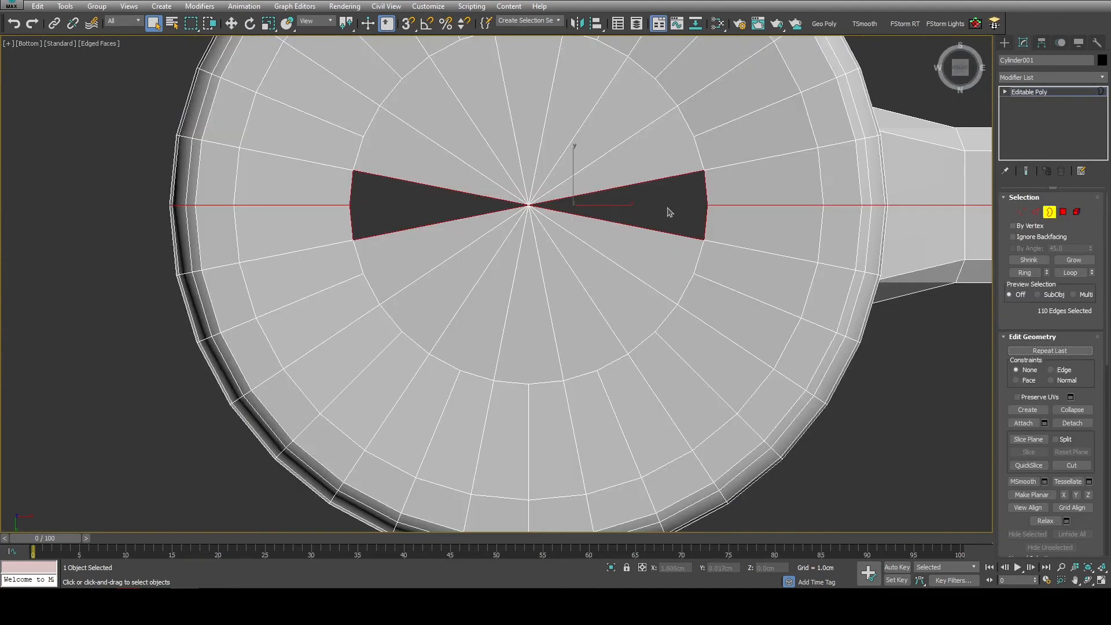
Step: Cap the open wedge-shaped borders in the centre of the cup's base
key(2)
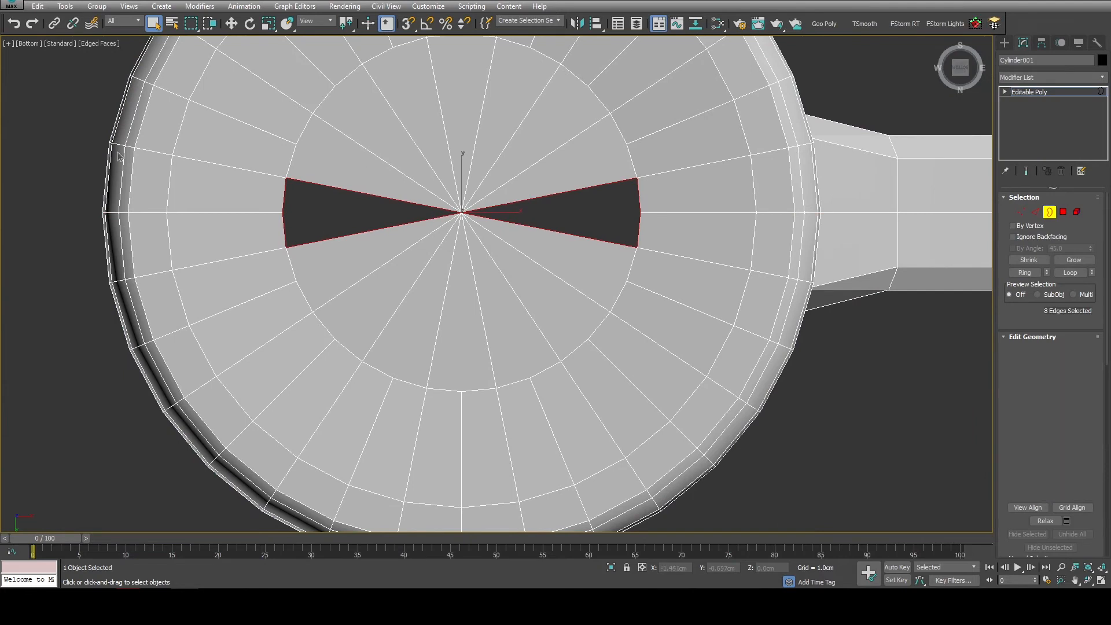
alt+drag(243, 151, 347, 352)
drag(1035, 310, 1035, 266)
scroll(1037, 312, down, 4)
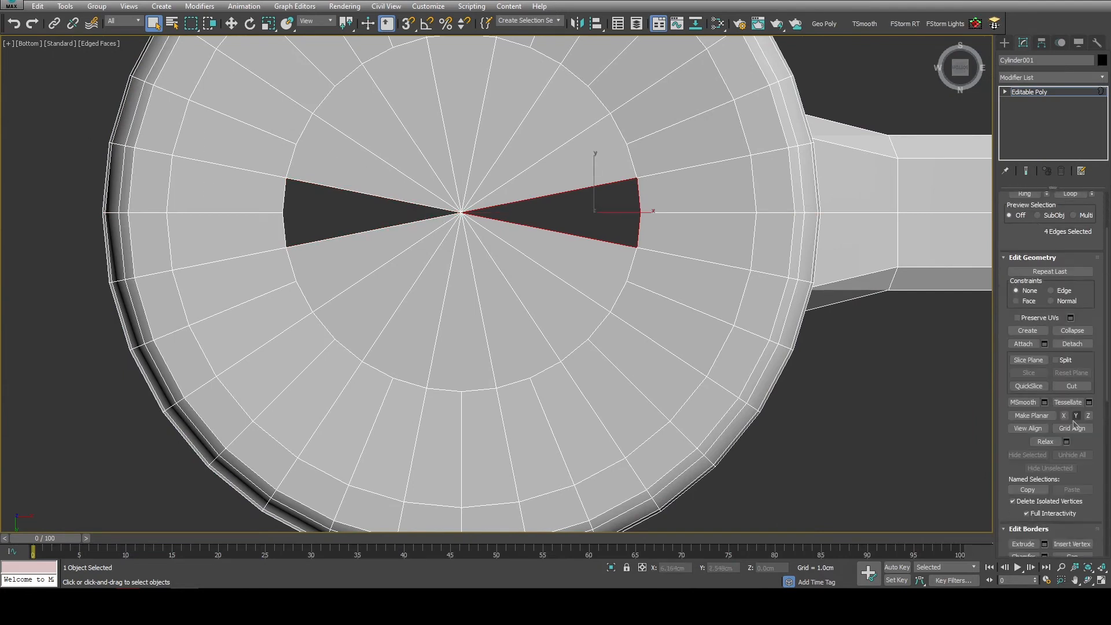
click(1072, 453)
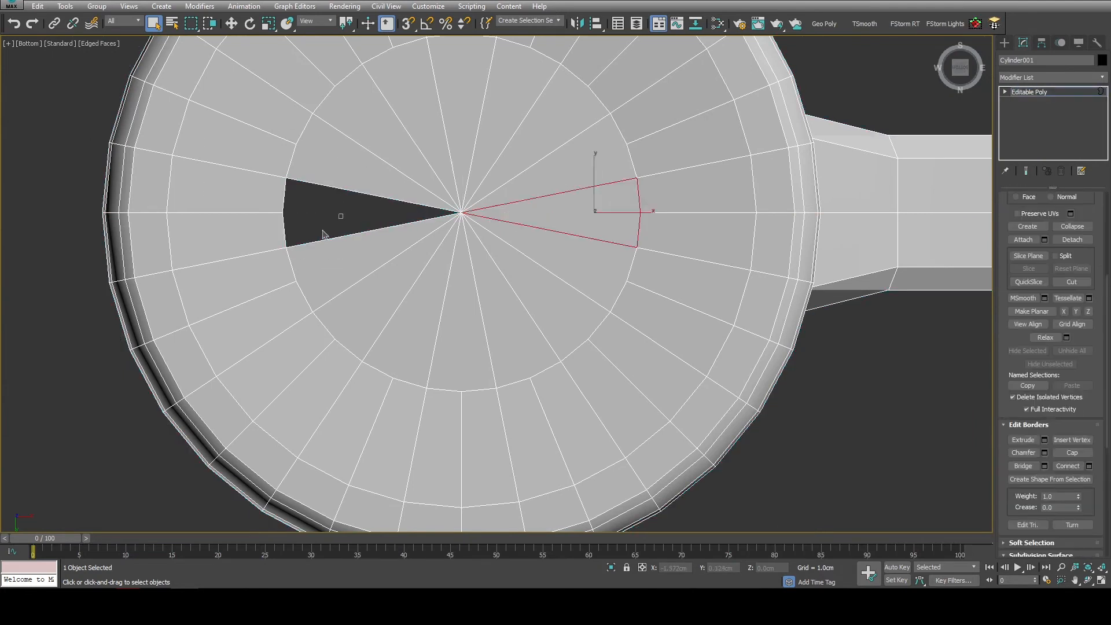
scroll(622, 272, down, 3)
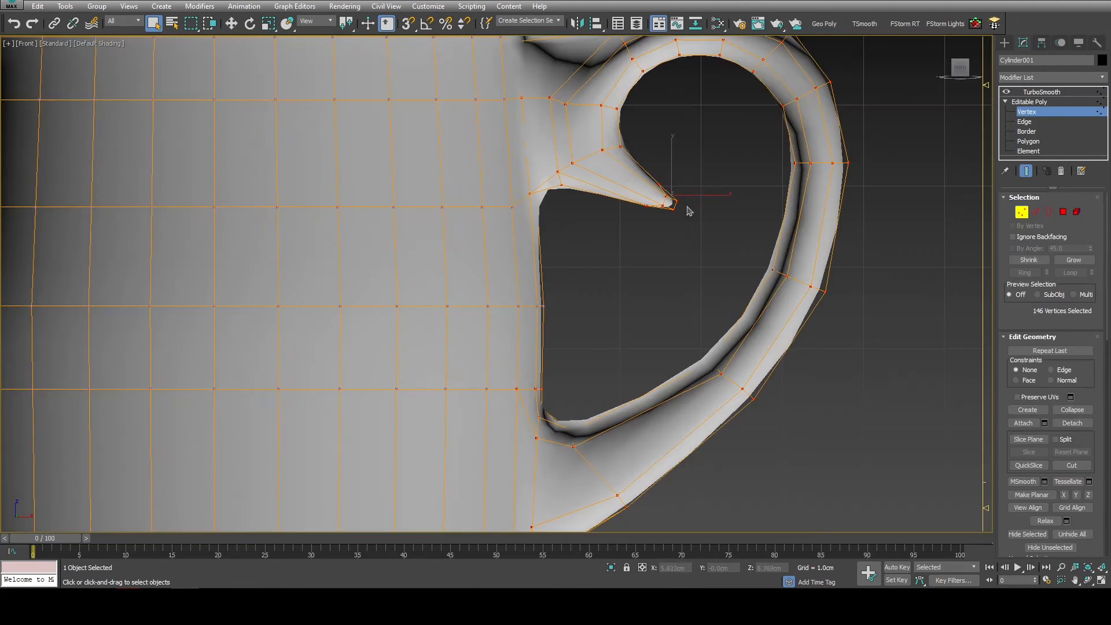
Step: Adjust the vertices of the curled handle tip and its inner junction with the cup while previewing the TurboSmooth result
scroll(684, 208, up, 5)
drag(696, 170, 652, 268)
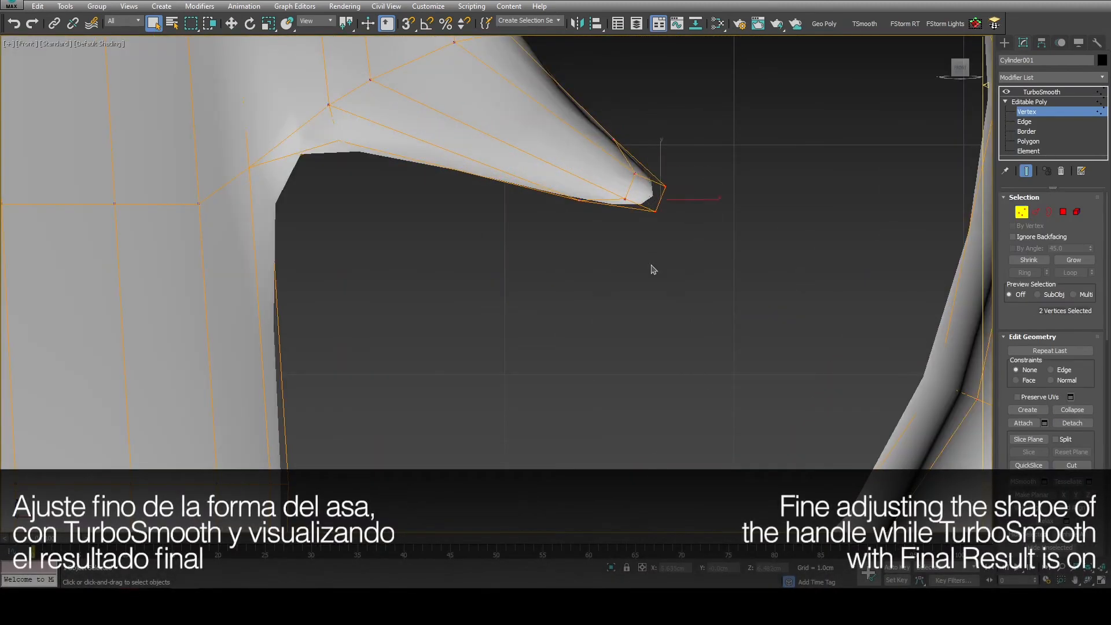
drag(596, 183, 547, 190)
drag(429, 200, 429, 203)
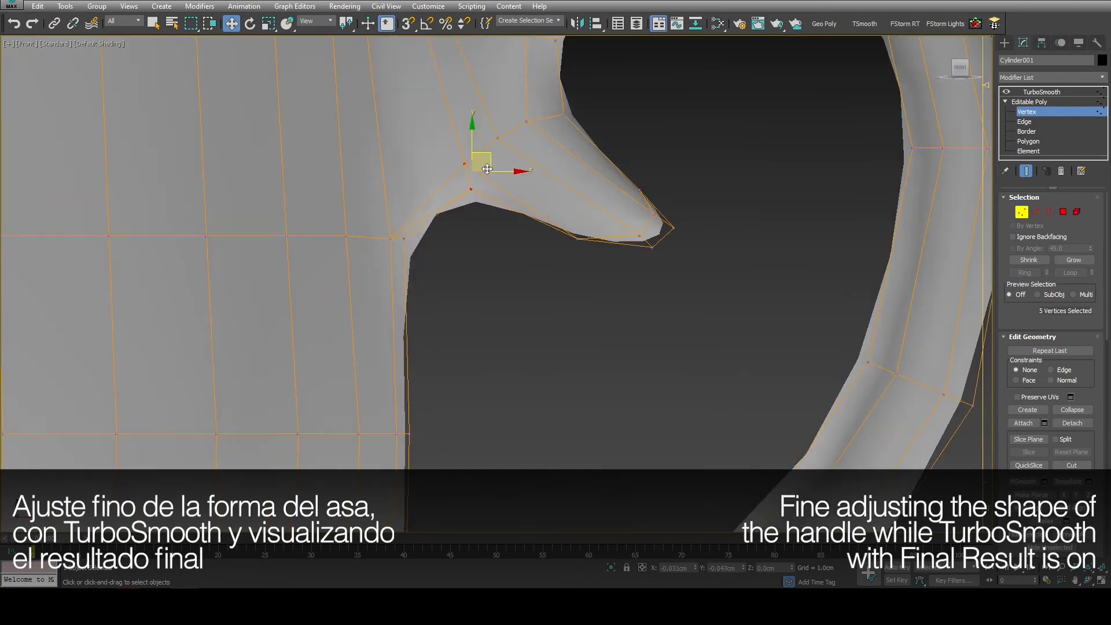
drag(488, 169, 492, 178)
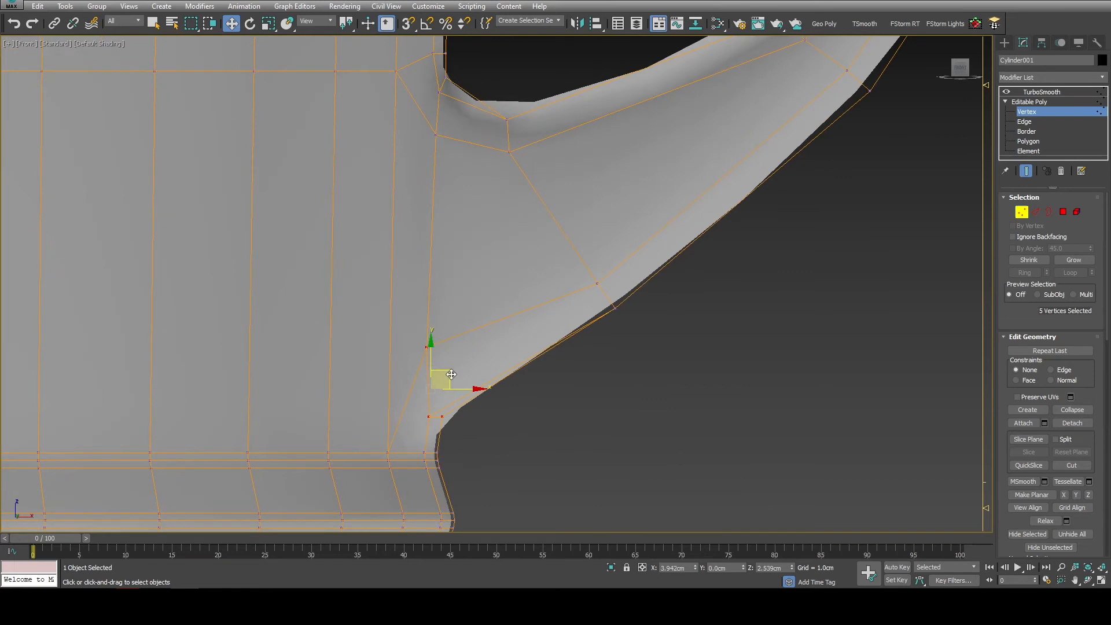
Step: Reposition the vertices where the handle's lower and upper ends meet the cup body to refine both smoothed joints
drag(439, 380, 569, 296)
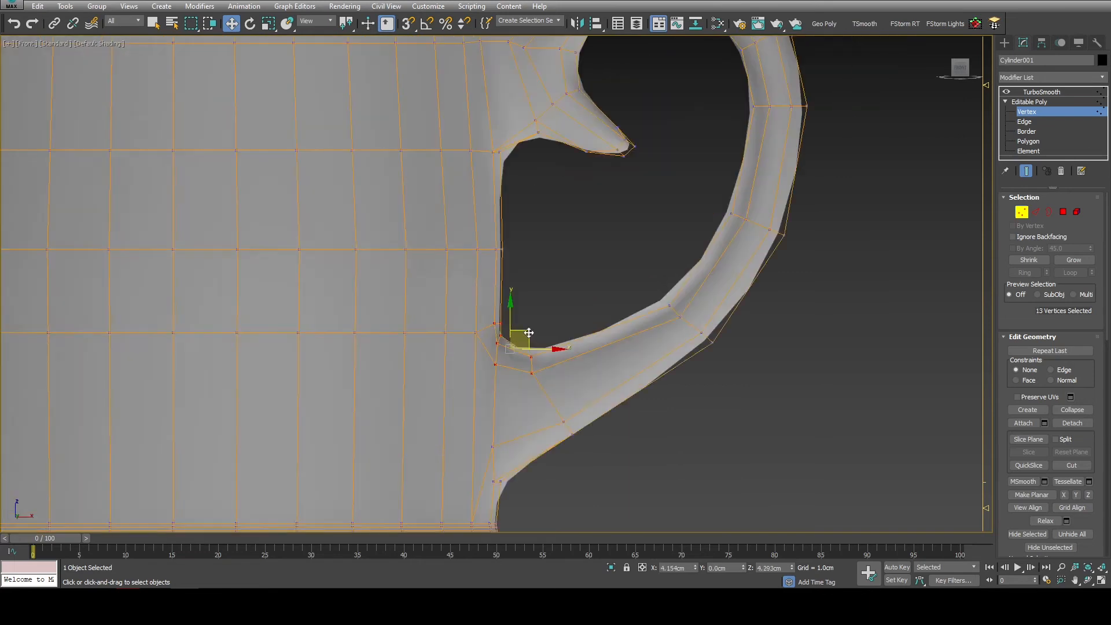
drag(525, 330, 528, 337)
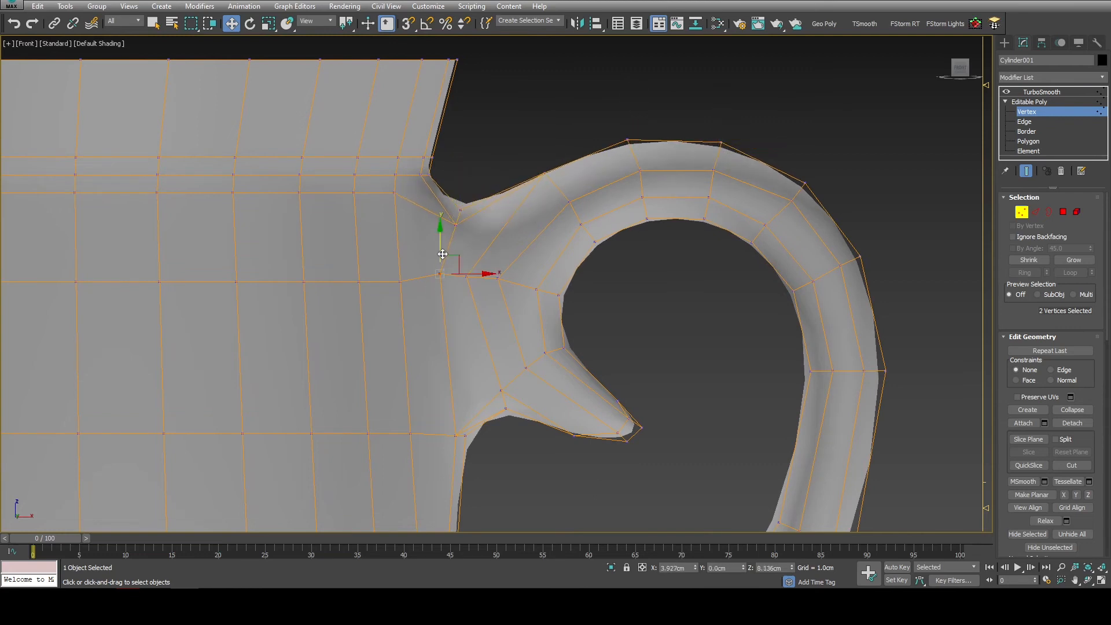
drag(442, 254, 442, 260)
middle_drag(481, 308, 343, 257)
middle_drag(471, 256, 460, 272)
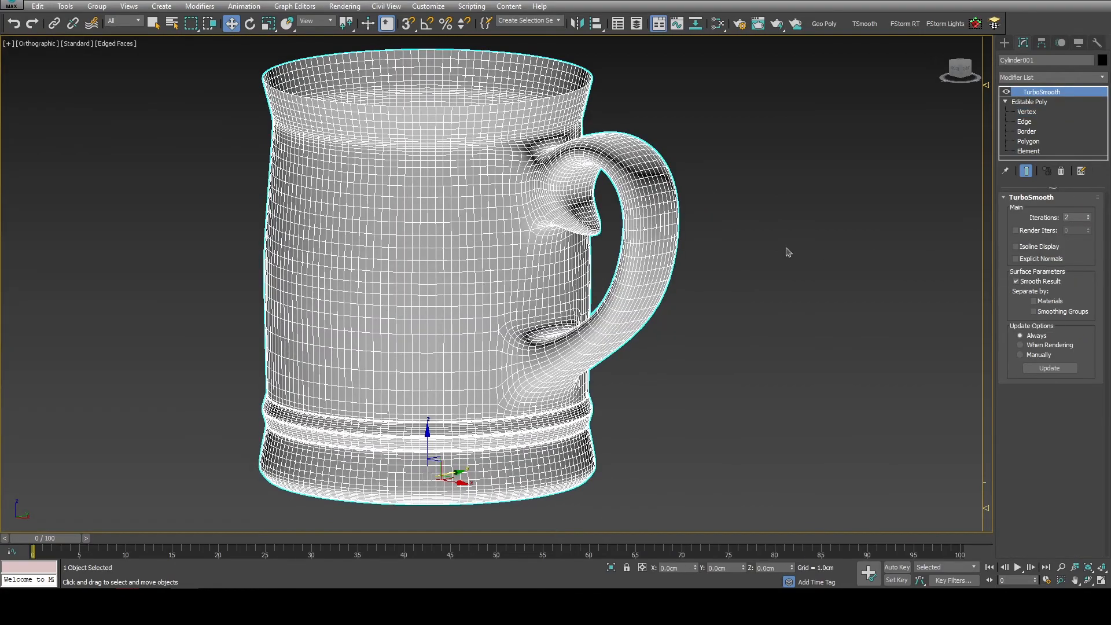
alt+middle_drag(789, 247, 804, 260)
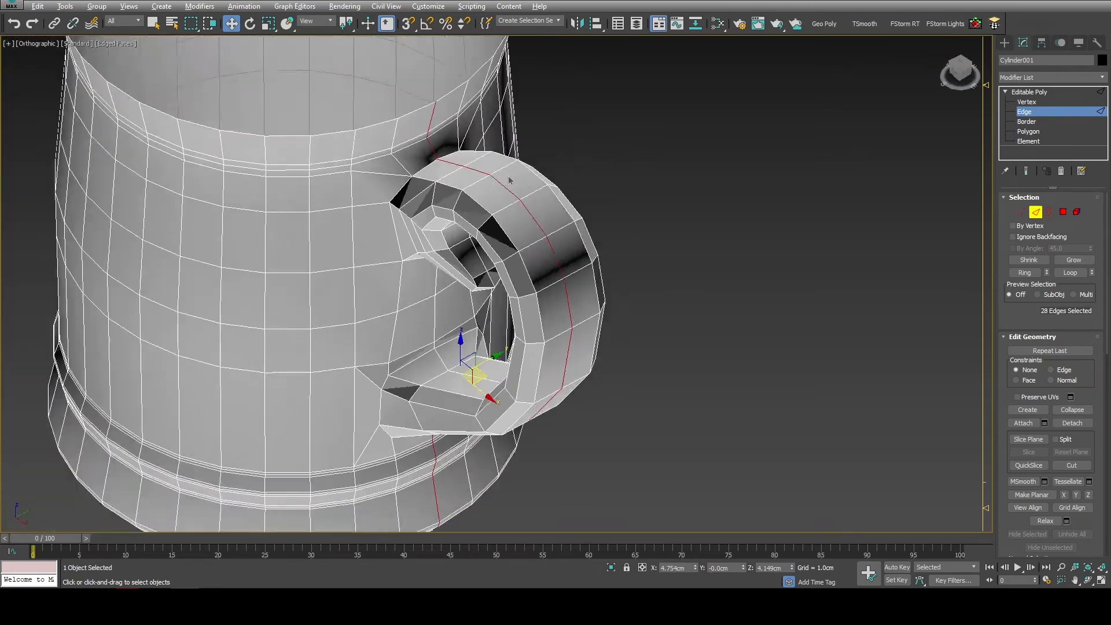
Step: Reduce the edge loop selection to the middle edges along the handle's outer side and prepare to scale them
scroll(341, 350, up, 5)
scroll(347, 356, down, 5)
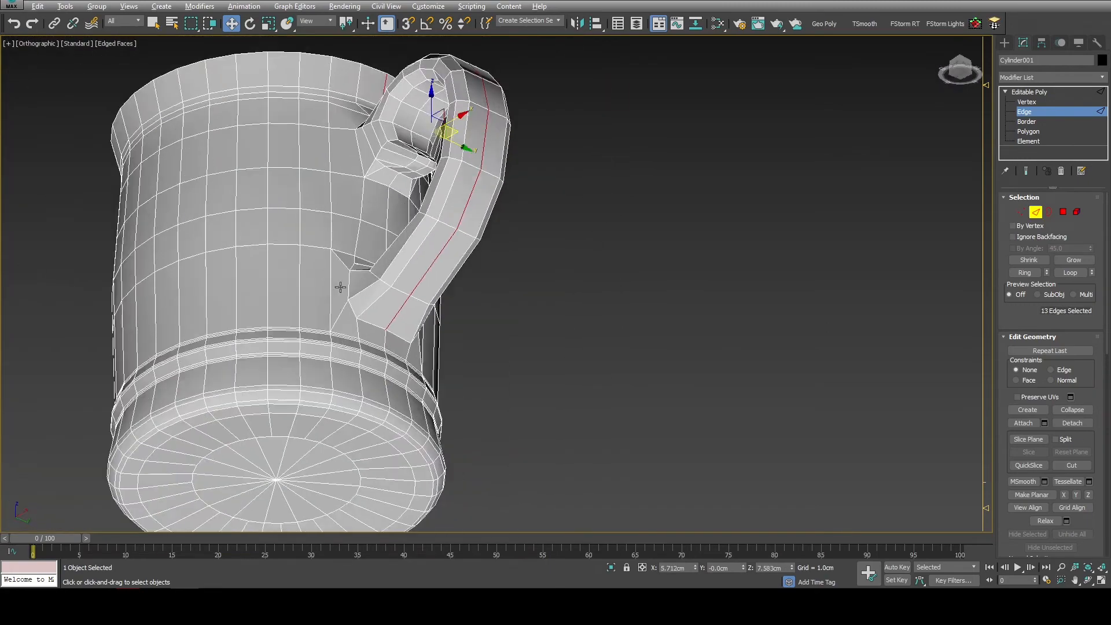
scroll(352, 360, up, 2)
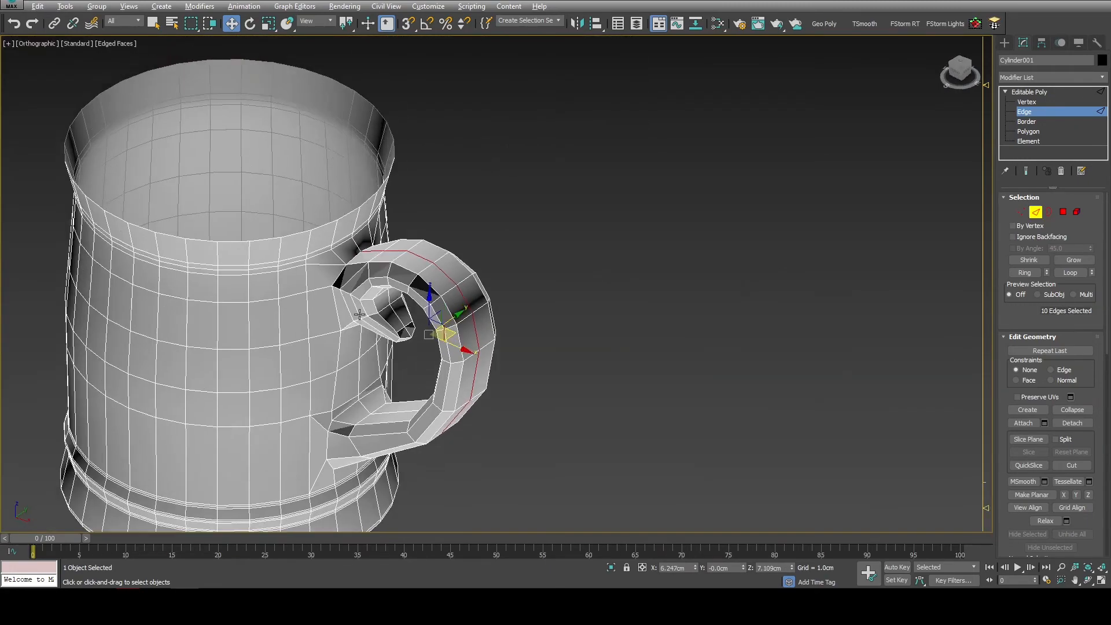
alt+middle_drag(451, 348, 451, 322)
key(r)
key(f)
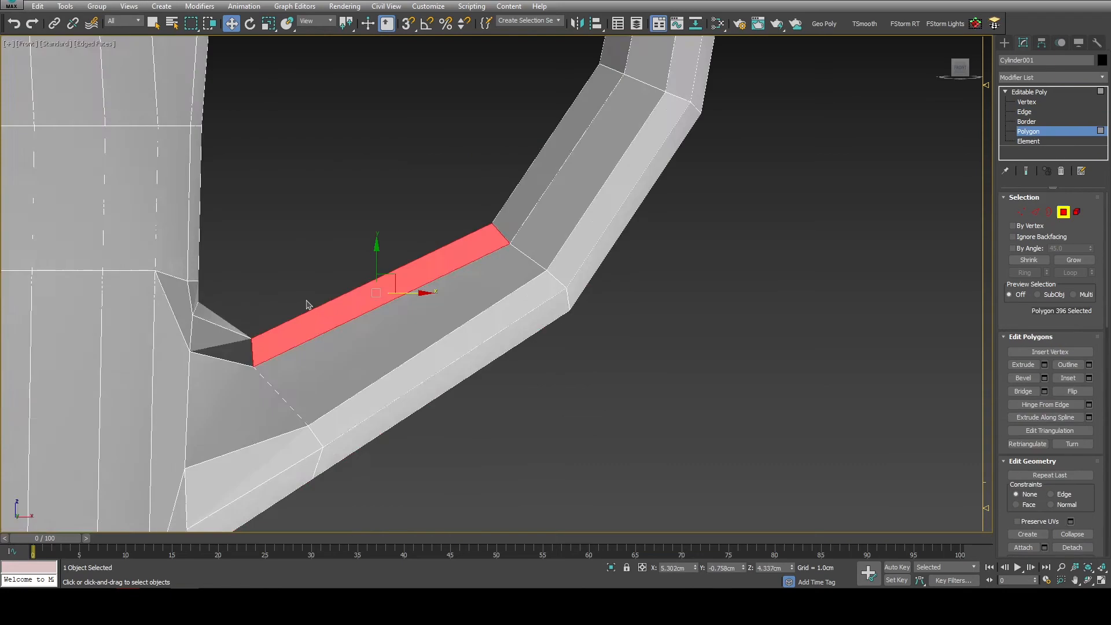
Step: In front wireframe view, select the inner-side polygons of the handle's lower bend and move them slightly outward to slim it
key(F3)
scroll(333, 320, down, 2)
middle_drag(334, 320, 397, 389)
key(q)
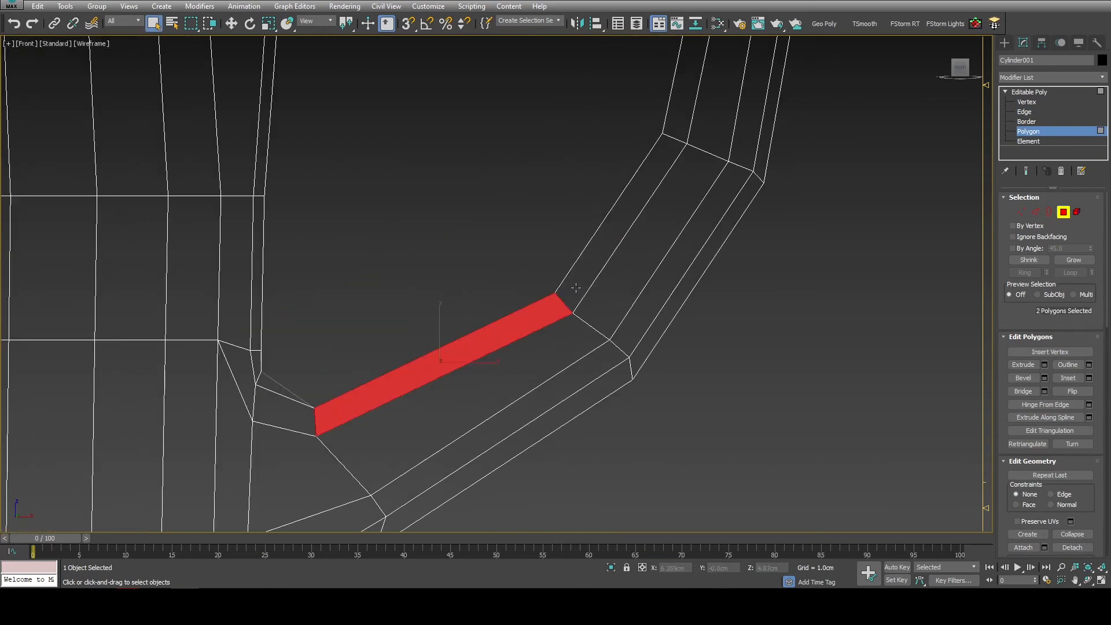
ctrl+drag(559, 307, 545, 284)
key(w)
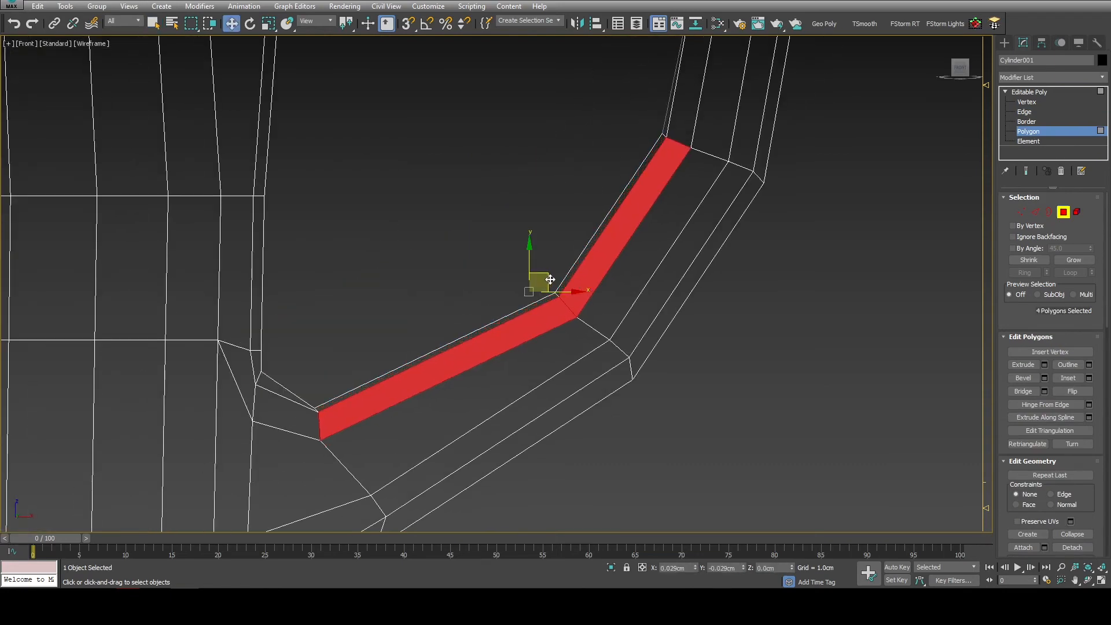
Step: Move the inner-side polygons of the handle's near-vertical section slightly outward, keeping its thickness in line with the lower bend
key(1)
middle_drag(601, 297, 567, 463)
key(3)
click(677, 181)
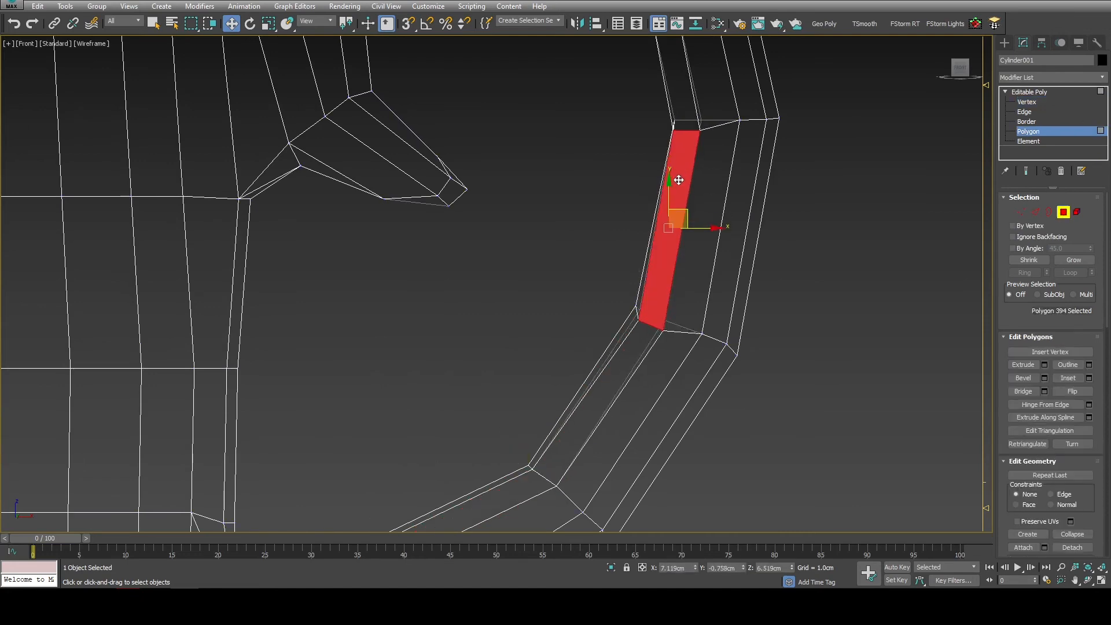
key(q)
drag(694, 210, 694, 202)
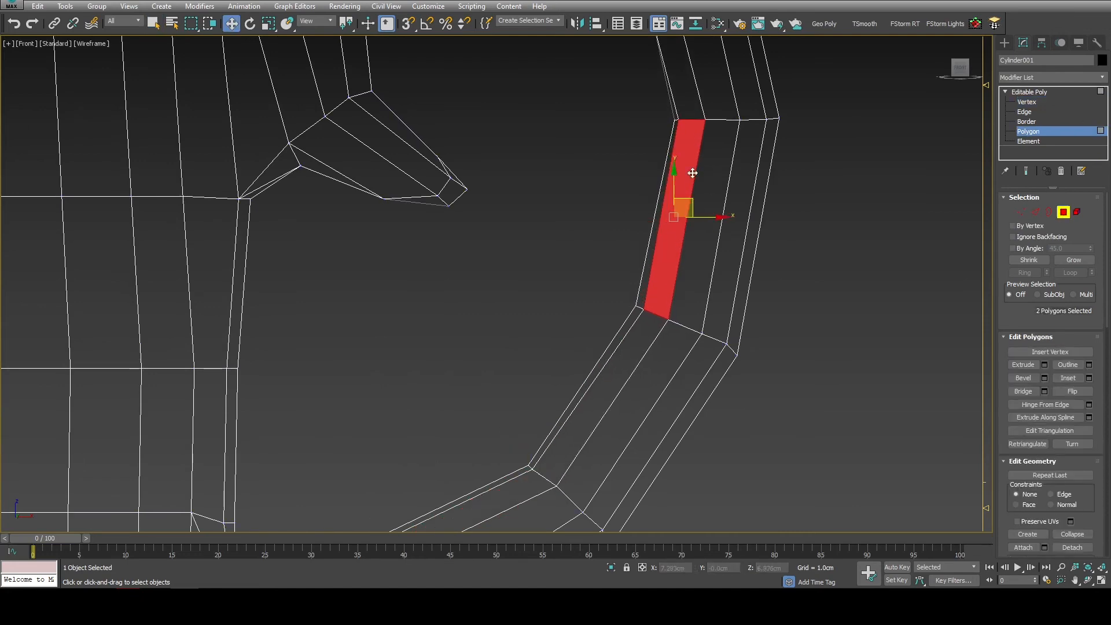
middle_drag(693, 174, 634, 179)
Step: Slim the handle's upper arch by shifting the inner-side polygons on both of its curves slightly outward
key(q)
click(619, 153)
ctrl+drag(503, 83, 523, 121)
middle_drag(522, 121, 550, 187)
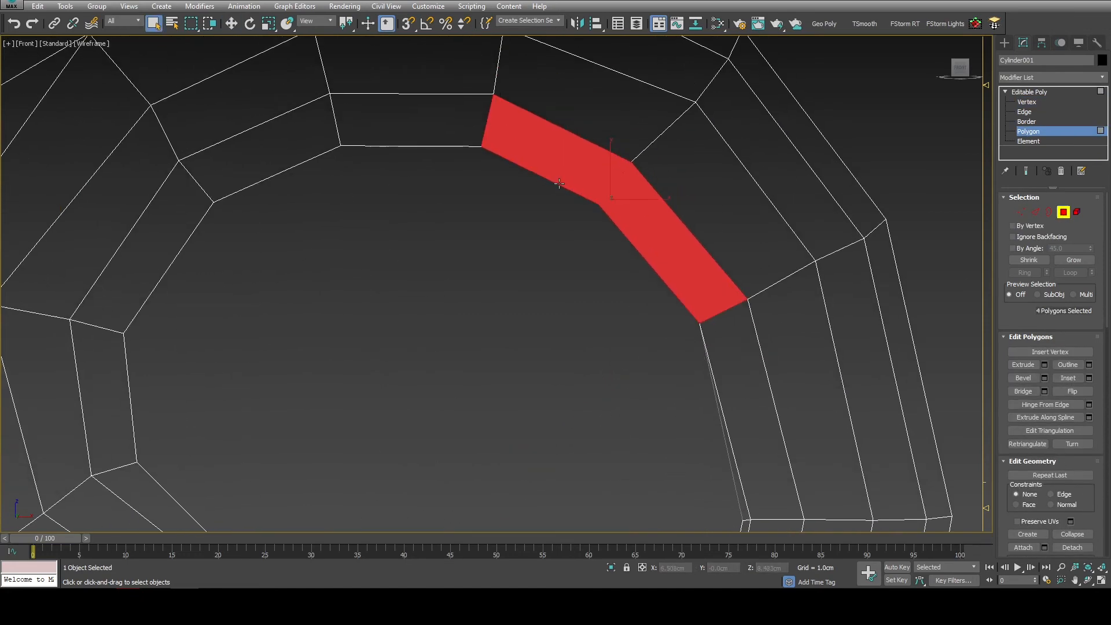
key(w)
drag(628, 185, 635, 180)
middle_drag(269, 155, 273, 218)
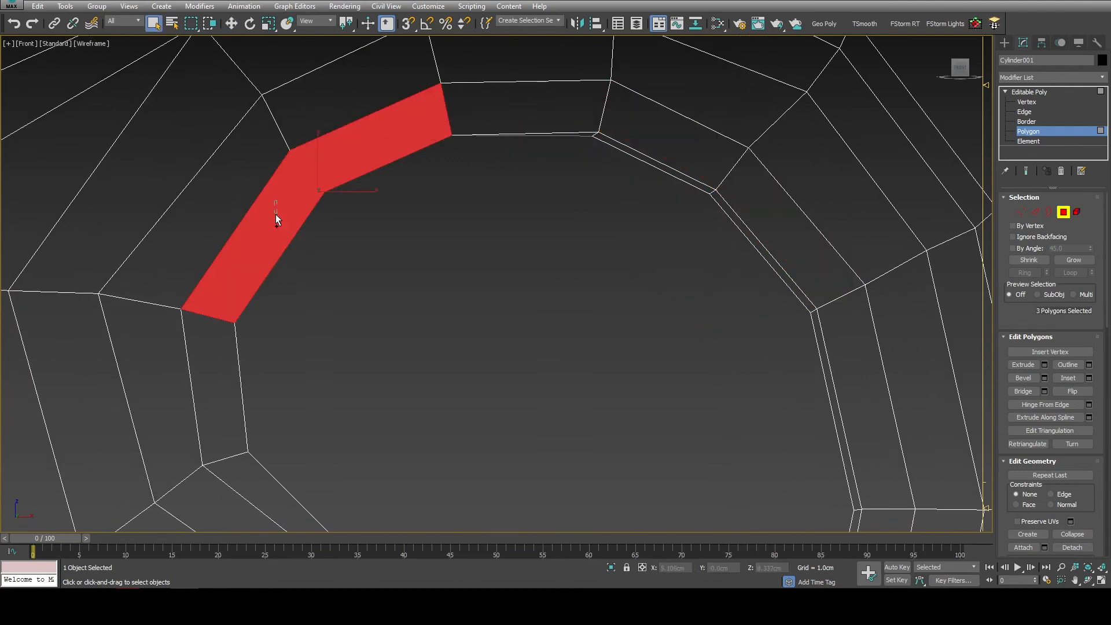
scroll(324, 246, down, 6)
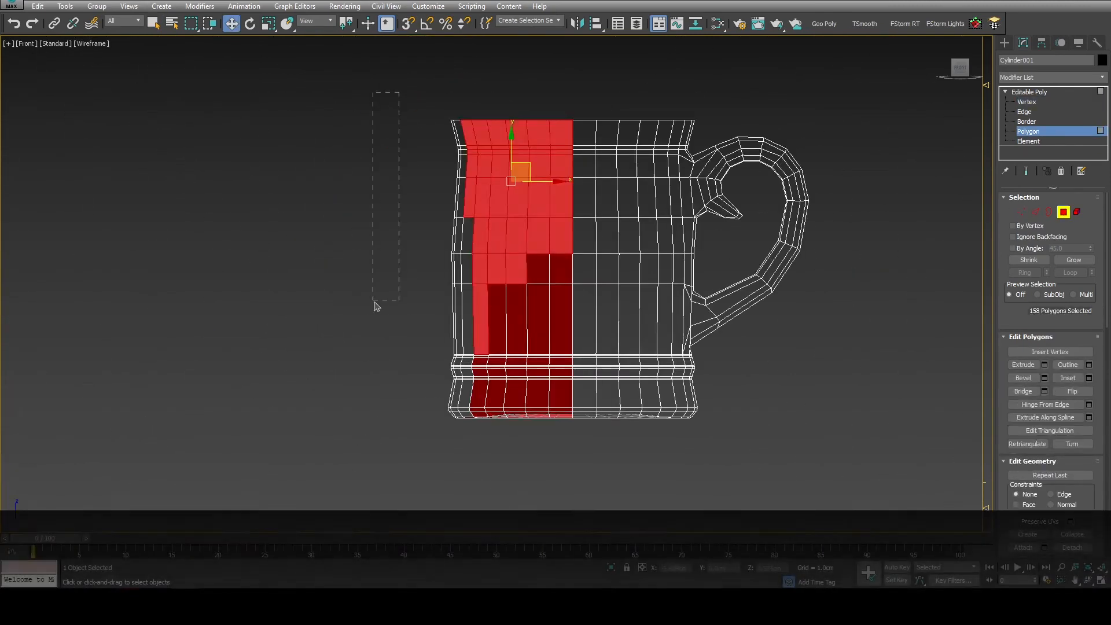
Step: Select the cup wall's polygons on the half without the handle, above the base bands, and clone them upward as Object001
drag(374, 301, 561, 319)
scroll(477, 256, down, 3)
middle_drag(477, 257, 484, 325)
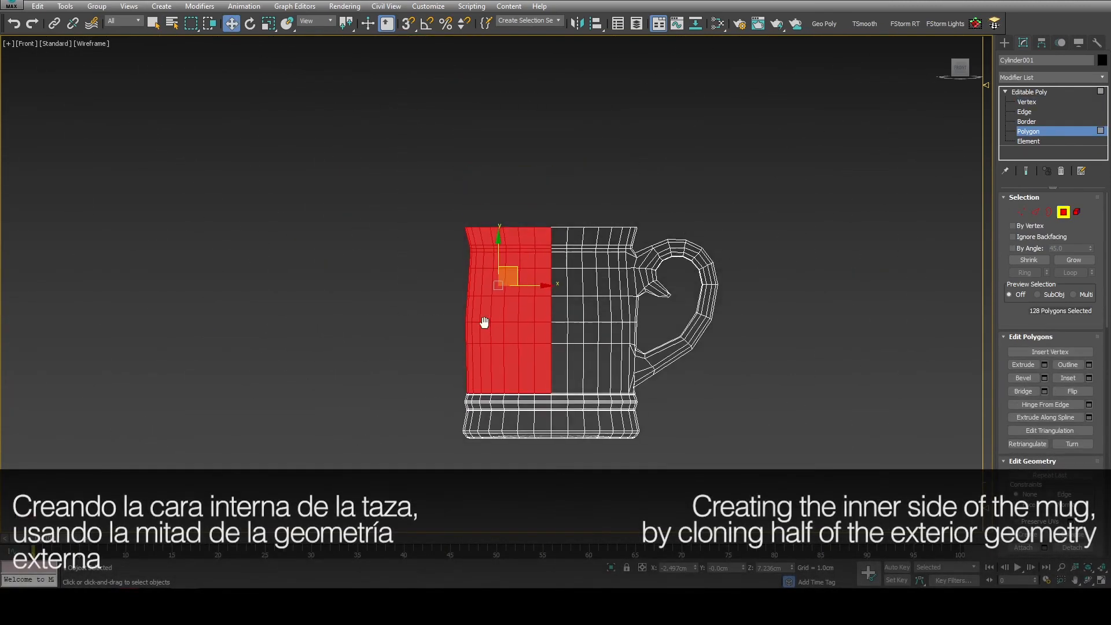
shift+drag(497, 252, 497, 67)
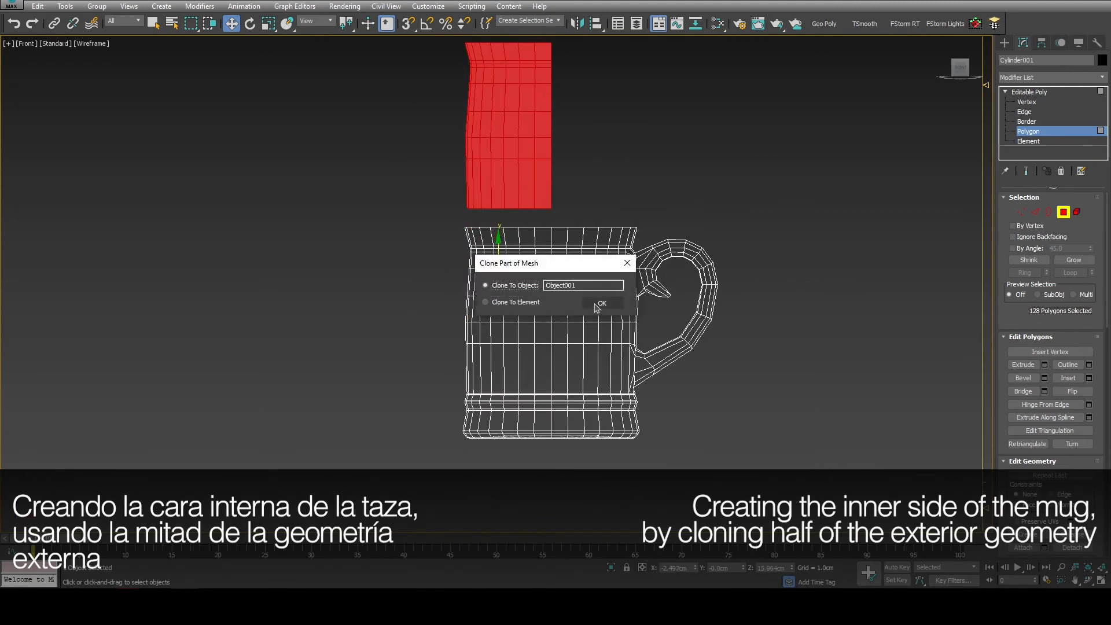
click(514, 286)
click(602, 303)
Step: Select Object001 as an element and move it down with vertex snapping so its top edge meets the mug's rim
middle_drag(393, 170, 374, 205)
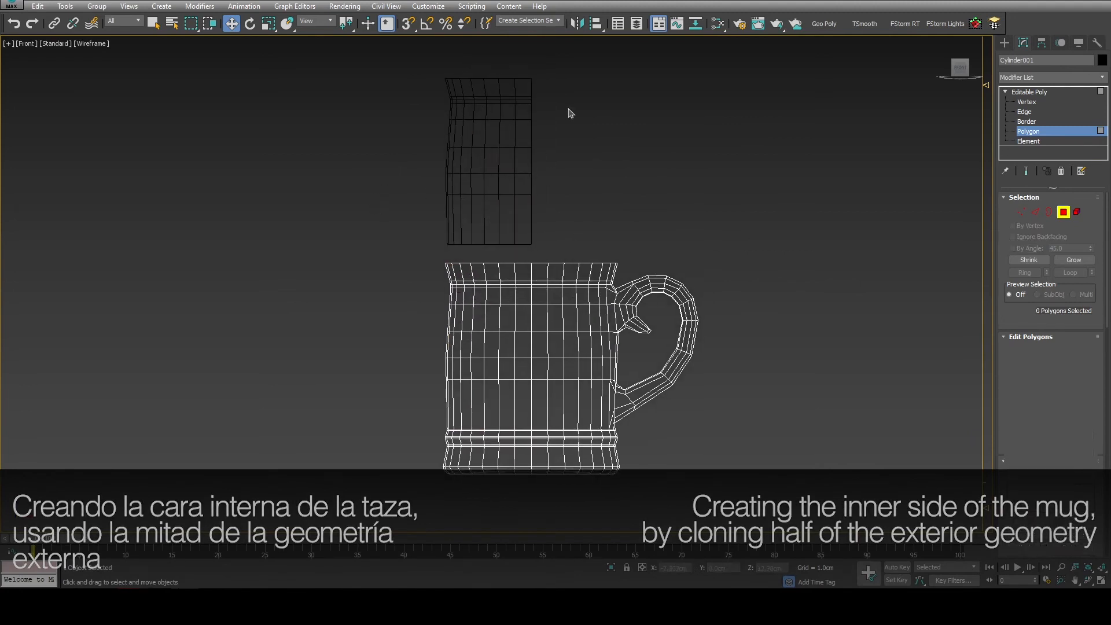
key(4)
click(445, 183)
key(5)
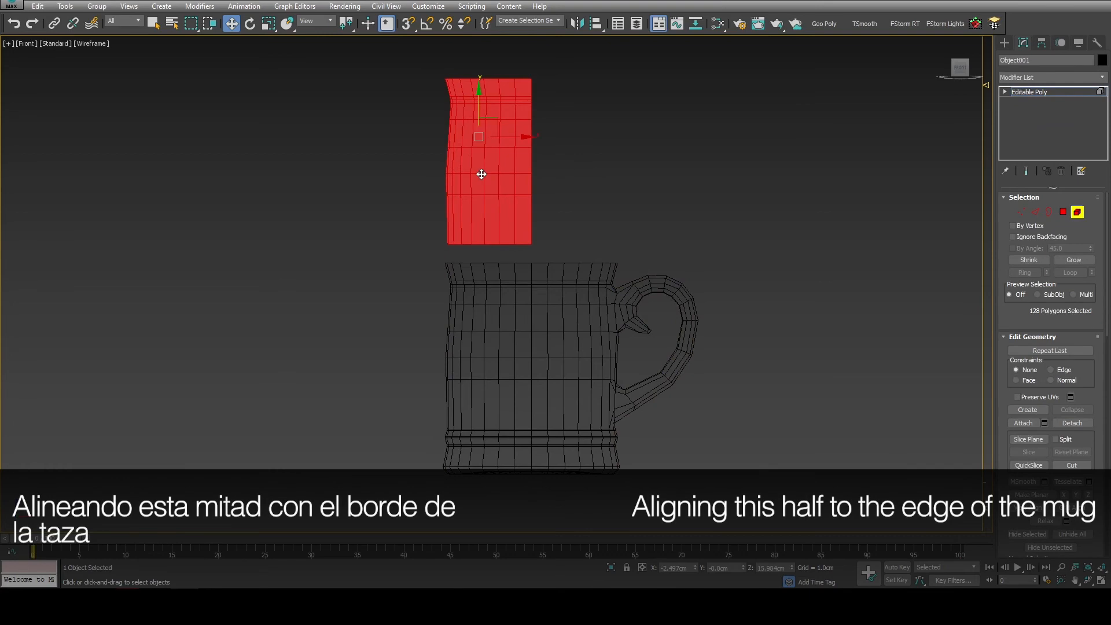
drag(480, 81, 460, 266)
key(s)
scroll(461, 267, up, 4)
drag(424, 207, 419, 258)
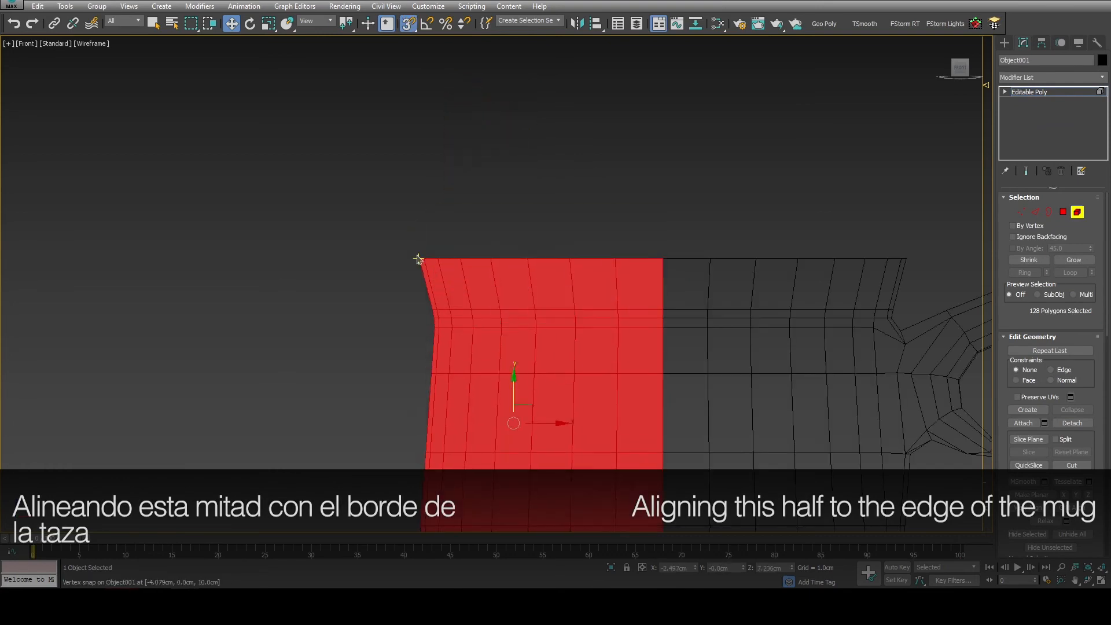
key(s)
Step: Add a Symmetry modifier to the cloned half wall with mirror axis X, Flip on and a weld threshold of 0.01
scroll(419, 258, down, 3)
middle_drag(419, 258, 554, 220)
click(1076, 211)
click(1026, 79)
key(s)
key(y)
key(Return)
click(1028, 232)
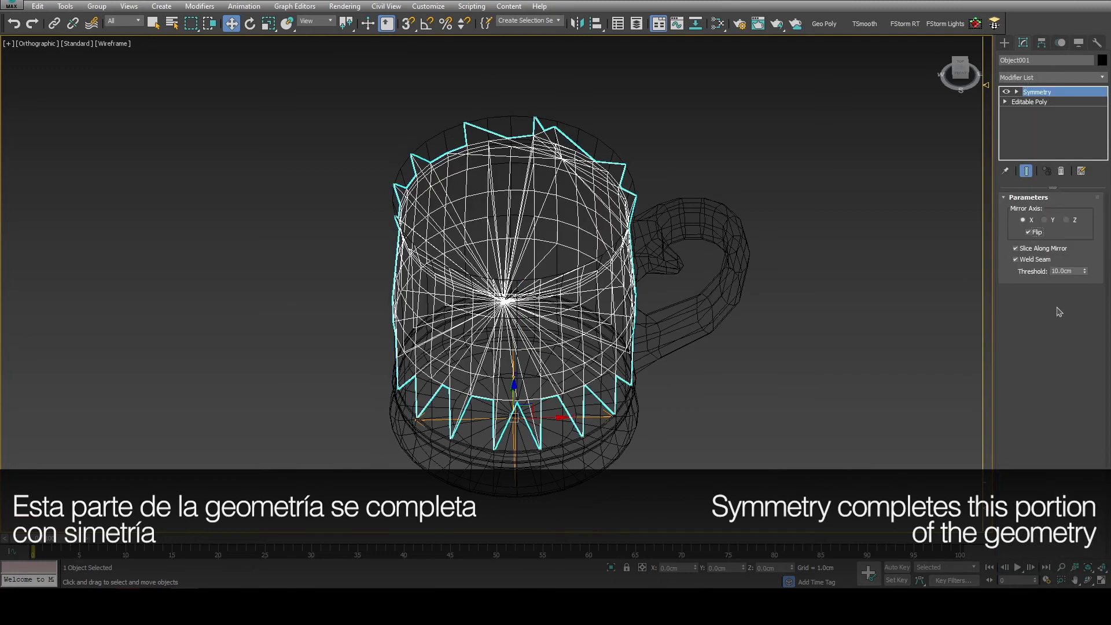
drag(1076, 271, 928, 276)
text(0.01)
key(Return)
Step: Add a Shell modifier with an inner amount of 0.6 cm to the wall and collapse the object to Editable Poly
click(1031, 79)
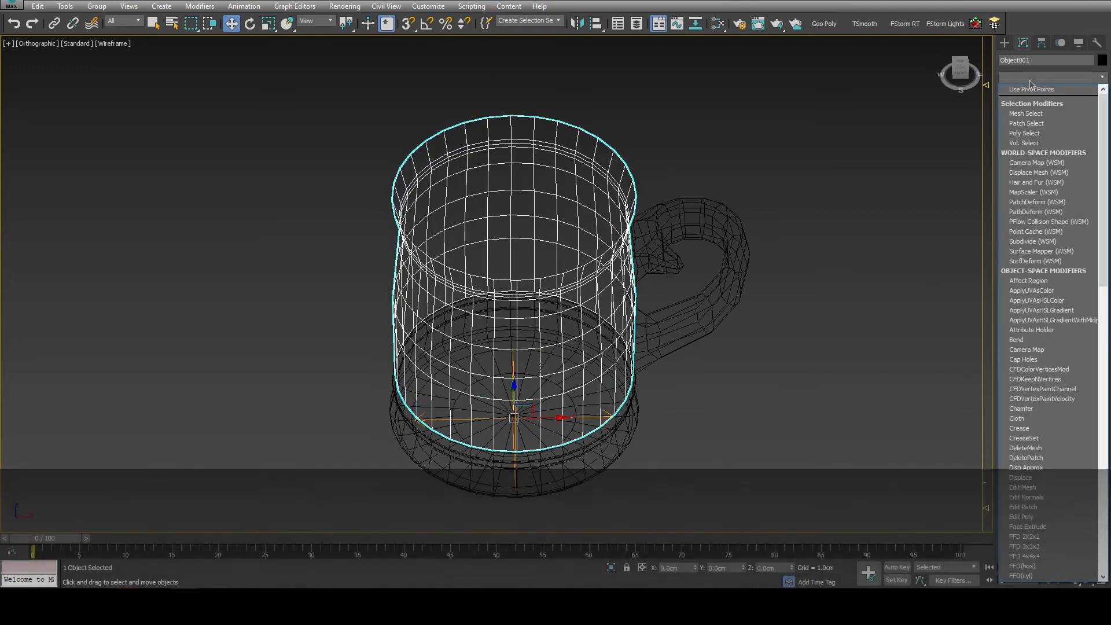
key(s)
key(h)
key(Return)
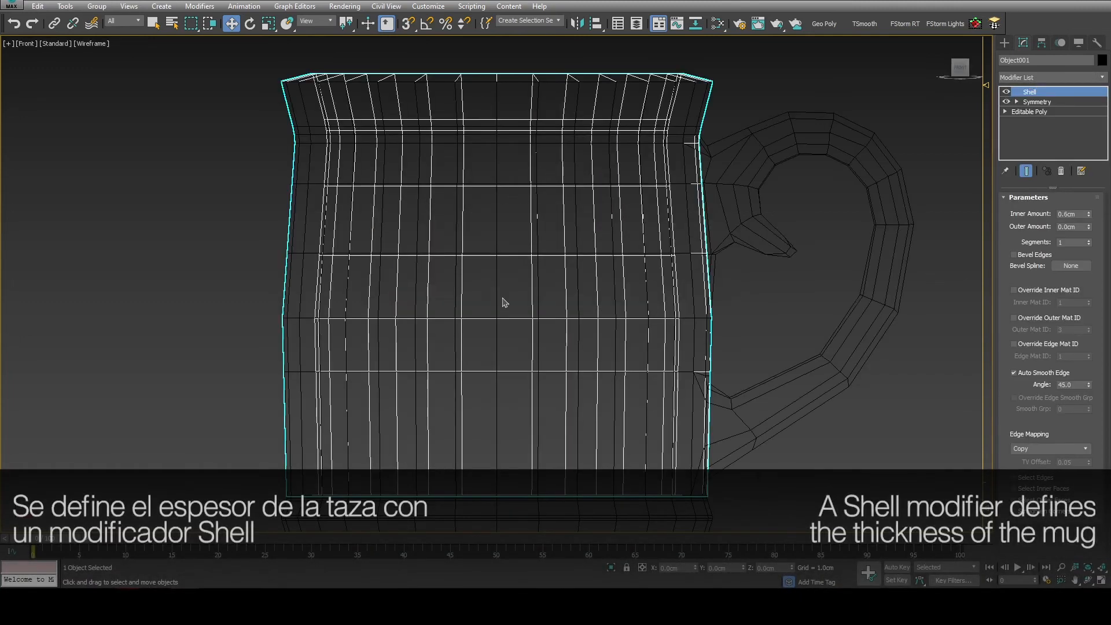
scroll(504, 303, down, 2)
middle_drag(503, 303, 526, 253)
scroll(526, 273, up, 1)
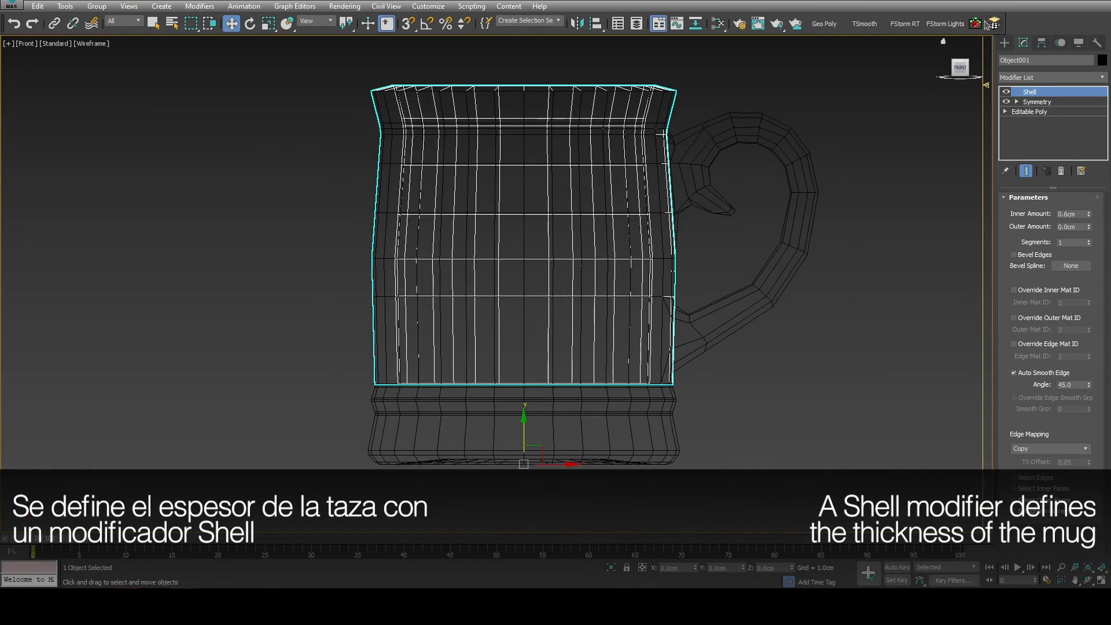
alt+middle_drag(660, 126, 667, 154)
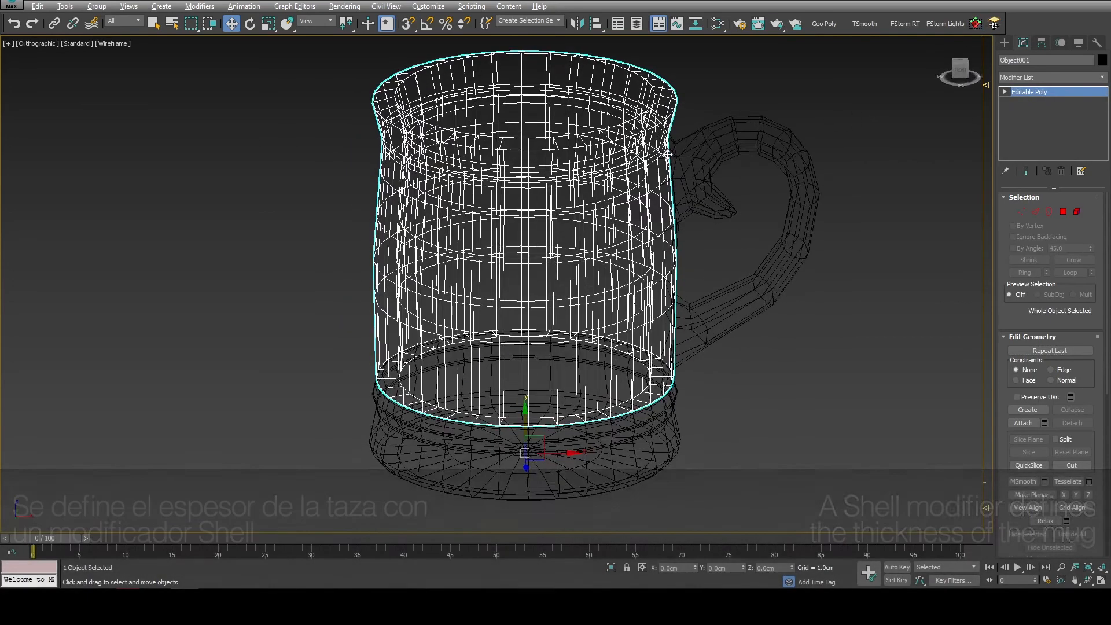
Step: Delete the ring of polygons closing the bottom edge of the shelled wall
click(404, 407)
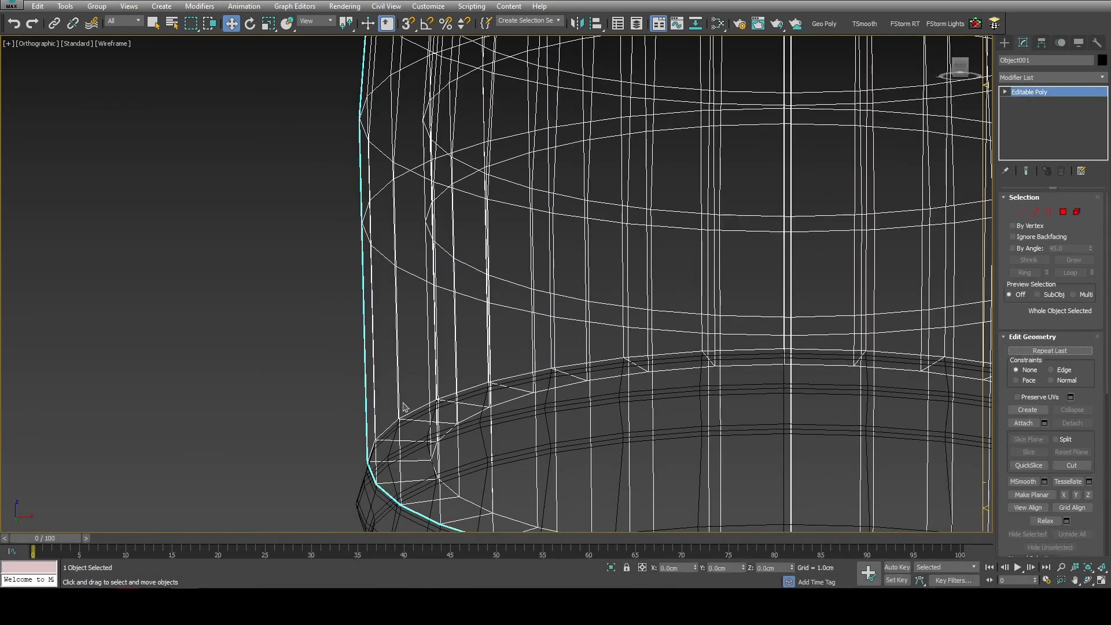
key(4)
click(415, 430)
shift+click(430, 417)
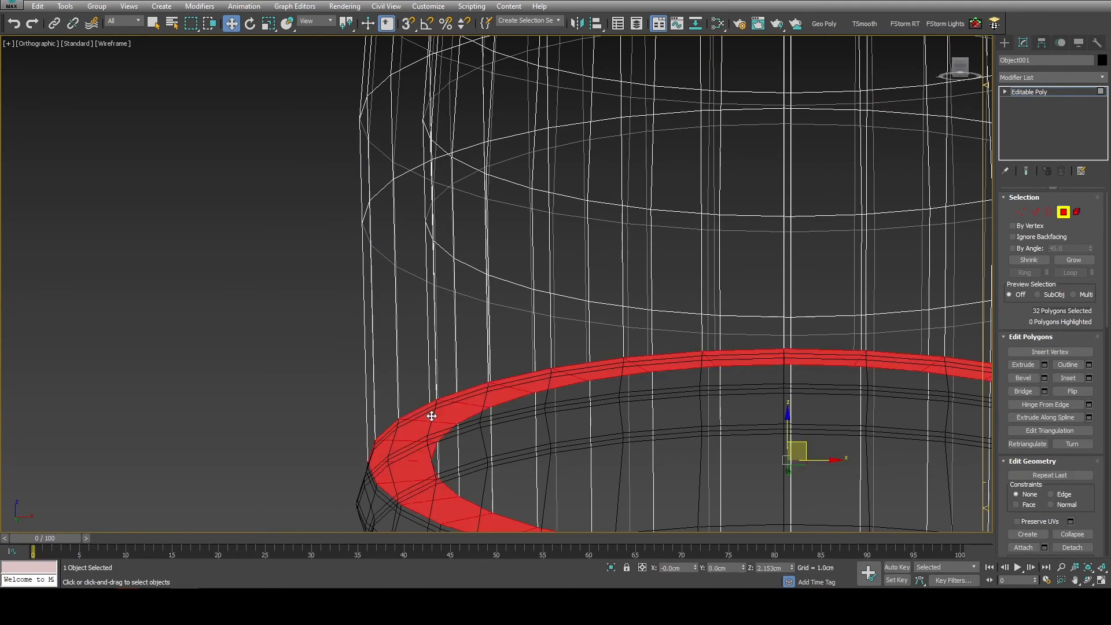
key(Delete)
Step: Select the lowest polygon ring of the shell's outer wall, grow the selection up to the rim and delete it
scroll(396, 387, down, 4)
click(397, 379)
scroll(397, 380, up, 6)
shift+click(449, 378)
click(1079, 262)
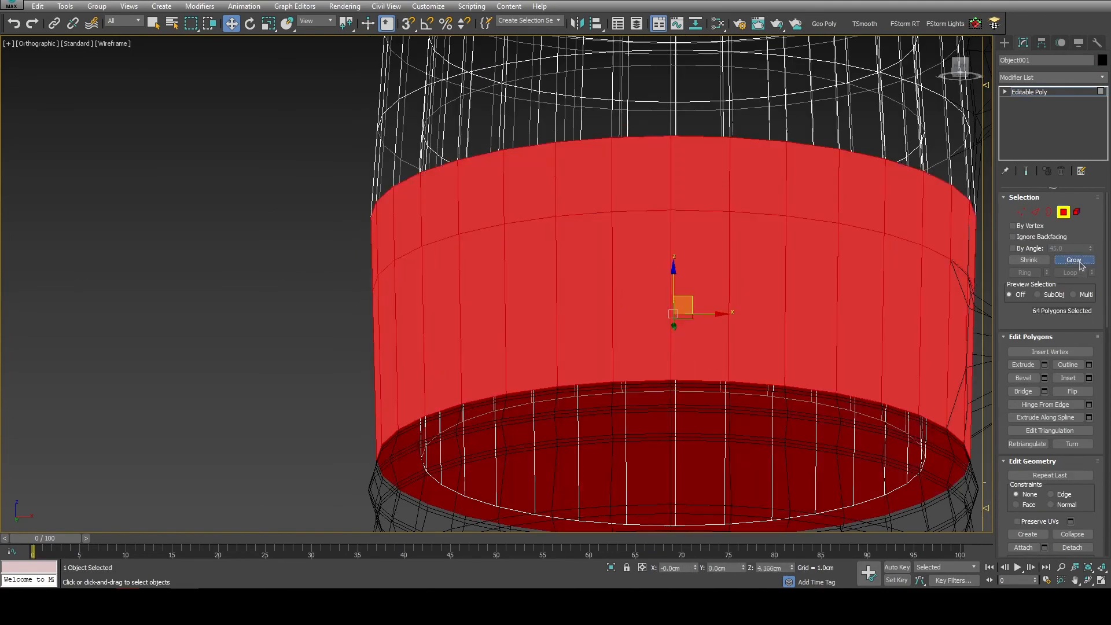
click(1079, 262)
click(1079, 263)
scroll(859, 210, down, 2)
middle_drag(859, 210, 658, 431)
click(1081, 263)
click(1084, 264)
key(Delete)
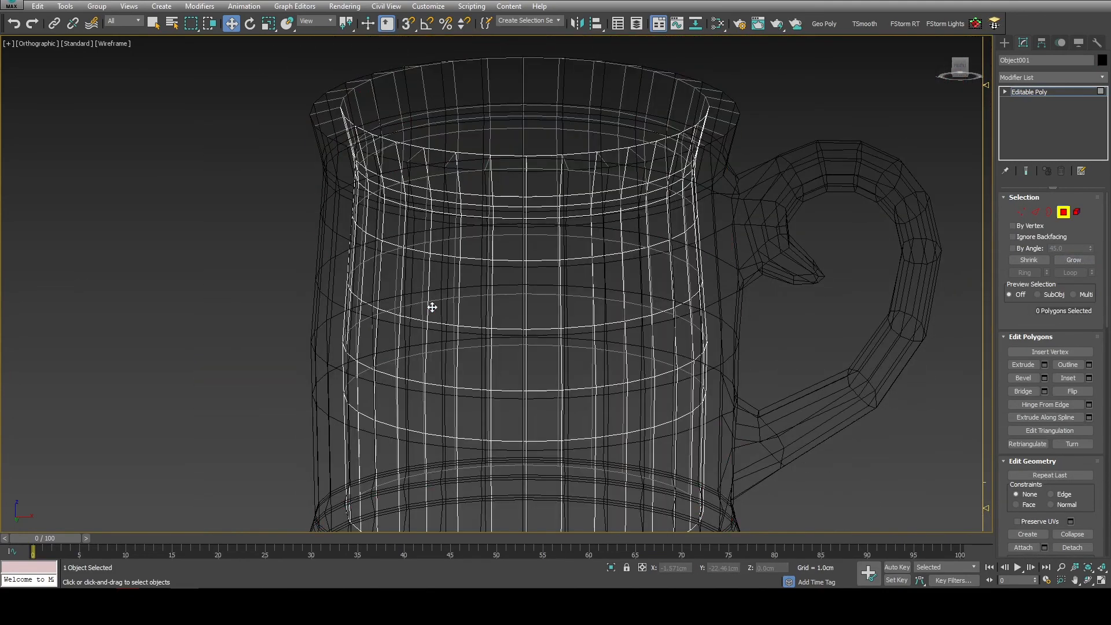
Step: Select the open bottom border of the inner wall and extrude its edges down toward the cup's base
key(3)
key(f)
drag(677, 322, 404, 373)
scroll(501, 348, up, 3)
scroll(495, 341, up, 2)
shift+drag(605, 272, 602, 351)
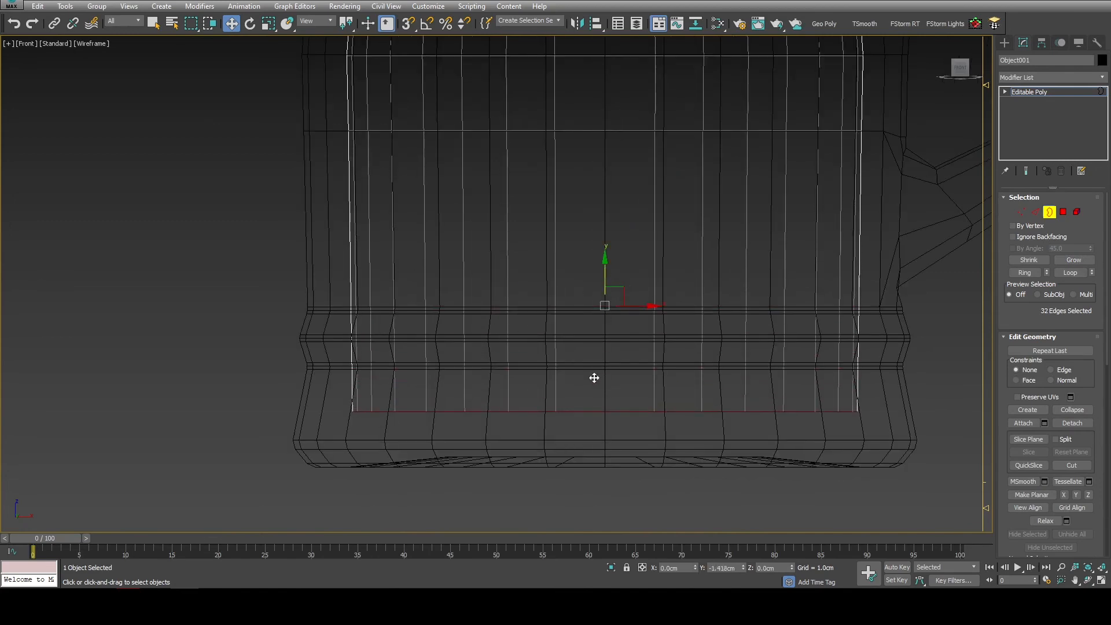
Step: Isolate the inner wall and extrude its bottom border inward by scaling, first to a narrow ring and on to the centre
key(alt+q)
key(r)
mouse_move(591, 371)
alt+middle_down()
mouse_move(540, 293)
mouse_move(526, 220)
mouse_move(536, 260)
alt+middle_up()
key(F3)
mouse_move(507, 303)
shift+mouse_down()
mouse_move(507, 342)
mouse_move(504, 148)
shift+mouse_up()
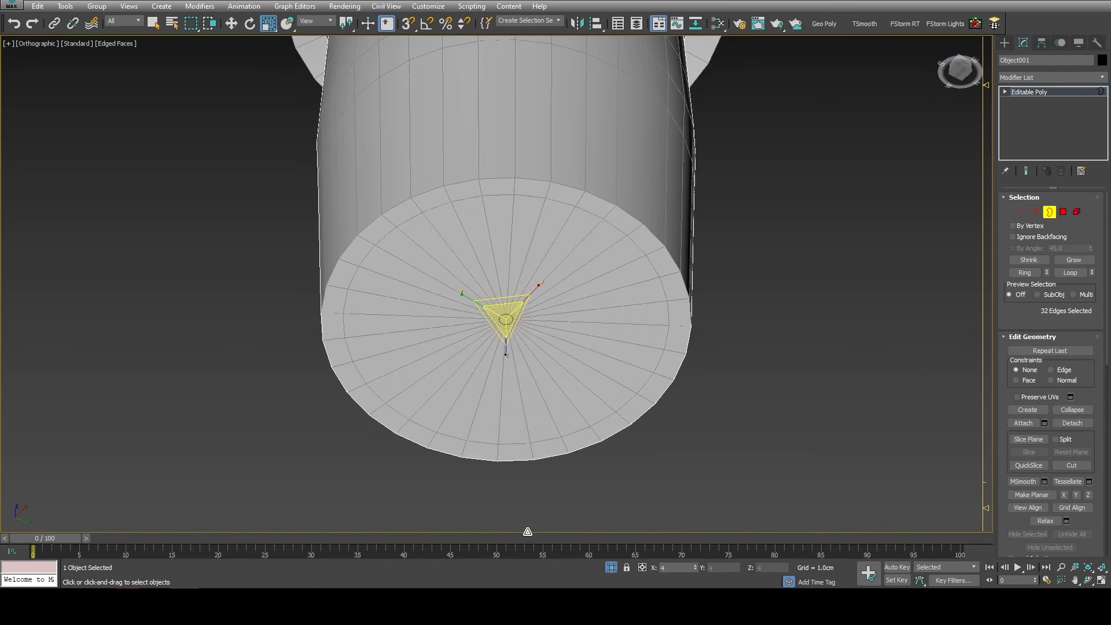
shift+drag(524, 345, 523, 353)
Step: Select the cluster of vertices at the centre of the new inner bottom
key(1)
key(F3)
scroll(510, 313, up, 4)
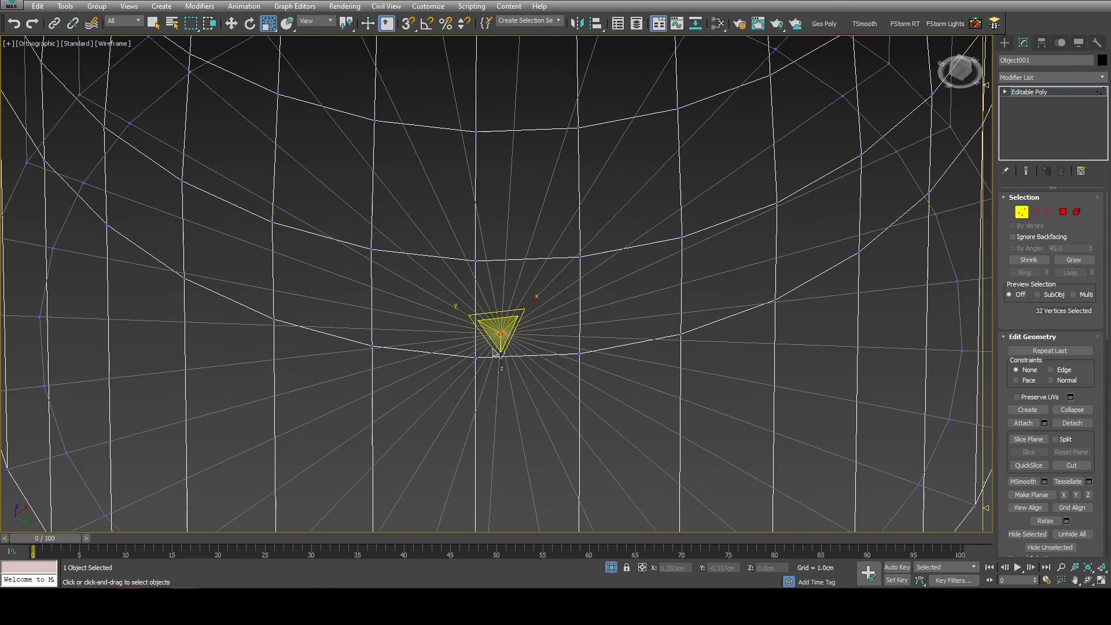
key(F3)
scroll(1070, 405, down, 5)
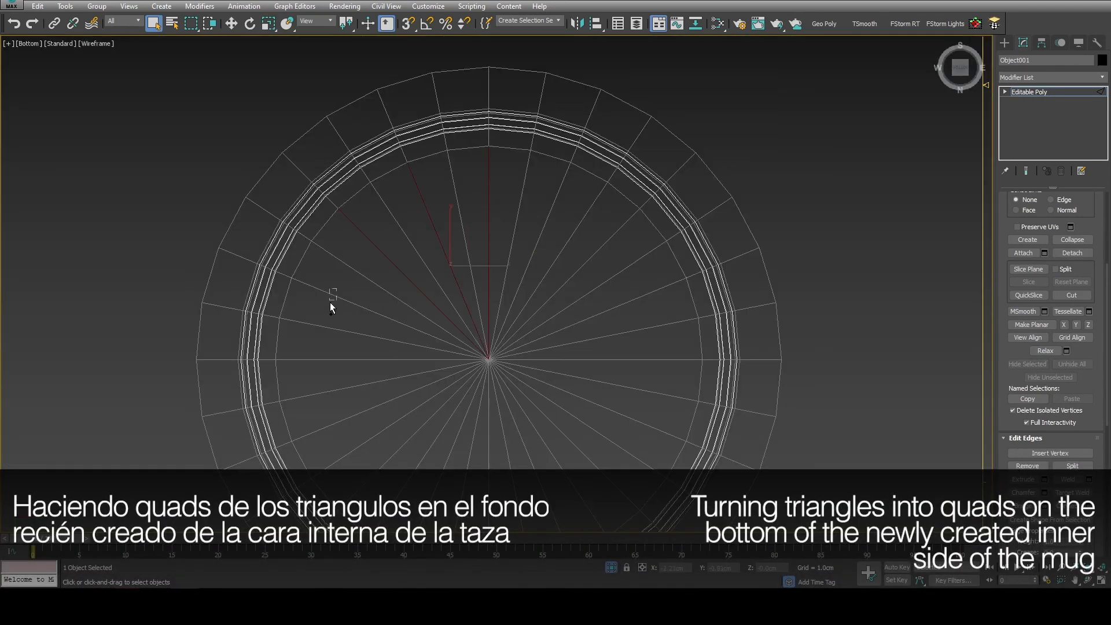
Step: Select every second radial edge across the inner bottom for turning its triangles into quads
scroll(381, 441, up, 4)
drag(381, 459, 442, 475)
ctrl+click(602, 443)
ctrl+click(666, 428)
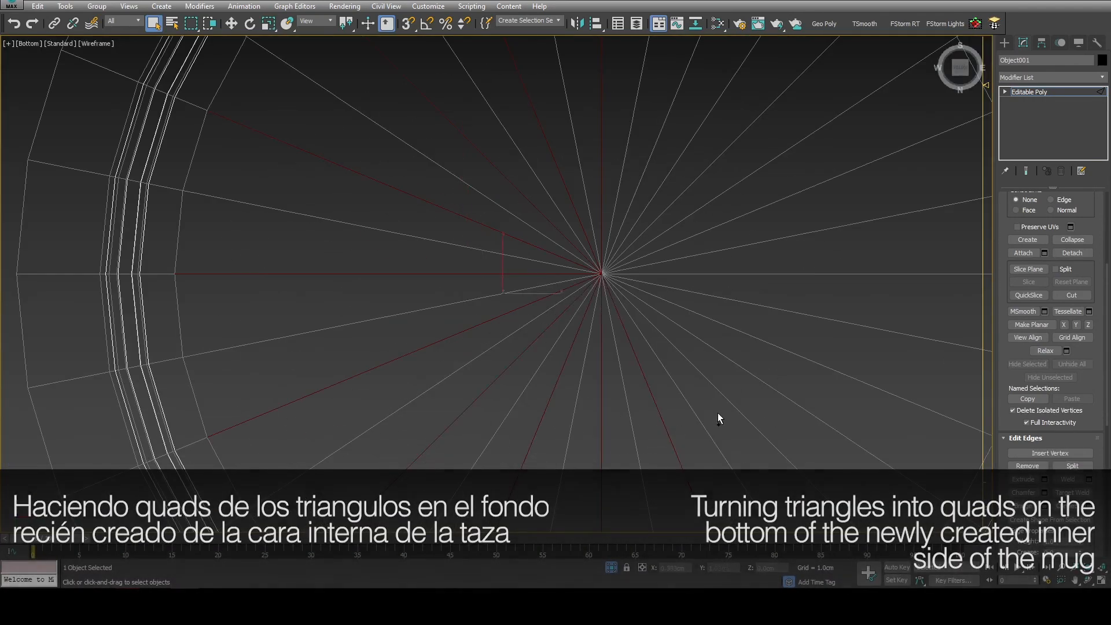
ctrl+click(744, 416)
ctrl+click(813, 361)
middle_drag(816, 352, 633, 327)
ctrl+click(700, 251)
ctrl+click(741, 117)
middle_drag(712, 75, 723, 235)
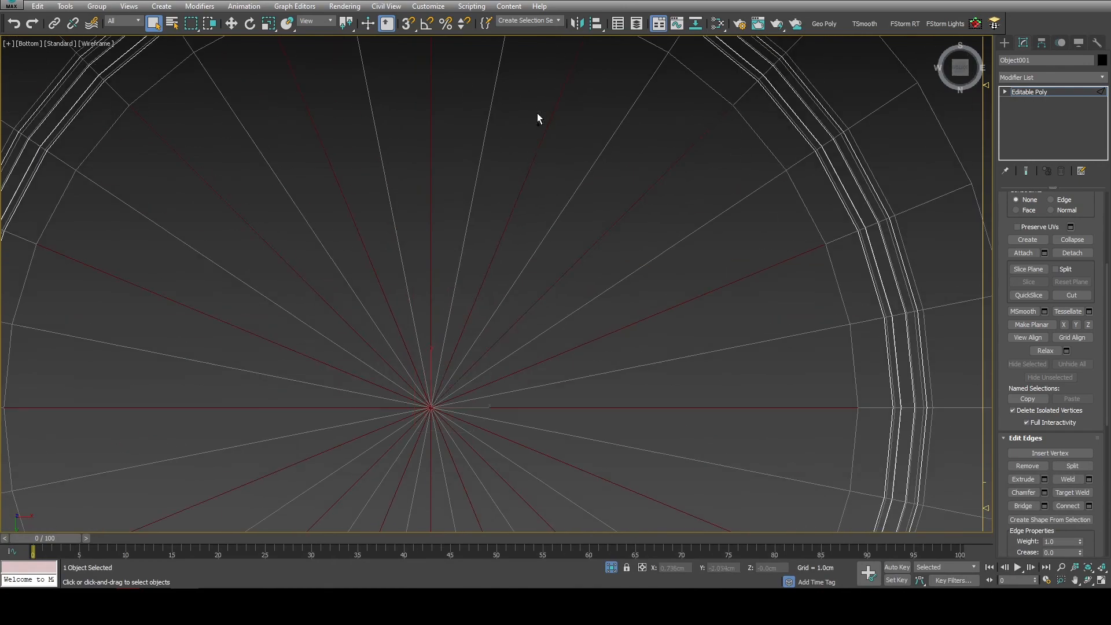
Step: Leave isolation, select the edge loop around the inner wall's rim and chamfer it
scroll(539, 159, down, 8)
alt+middle_drag(544, 179, 546, 228)
key(F3)
key(alt+q)
middle_drag(507, 301, 566, 427)
scroll(450, 83, up, 2)
click(450, 84)
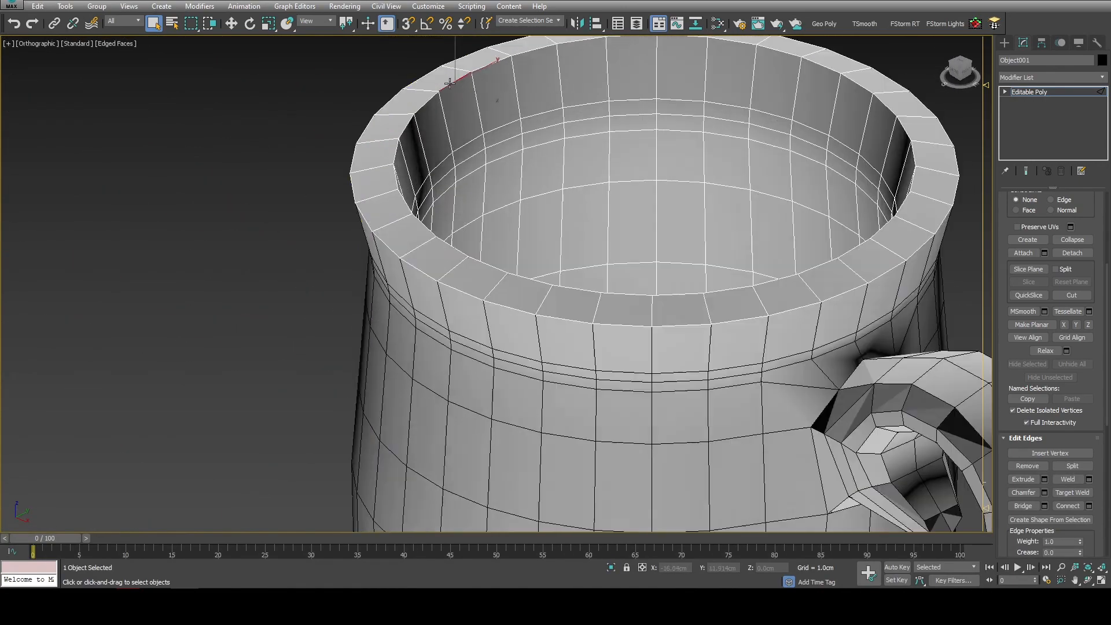
double_click(450, 83)
middle_drag(461, 109, 434, 204)
scroll(1045, 463, down, 1)
click(1045, 456)
drag(506, 306, 507, 292)
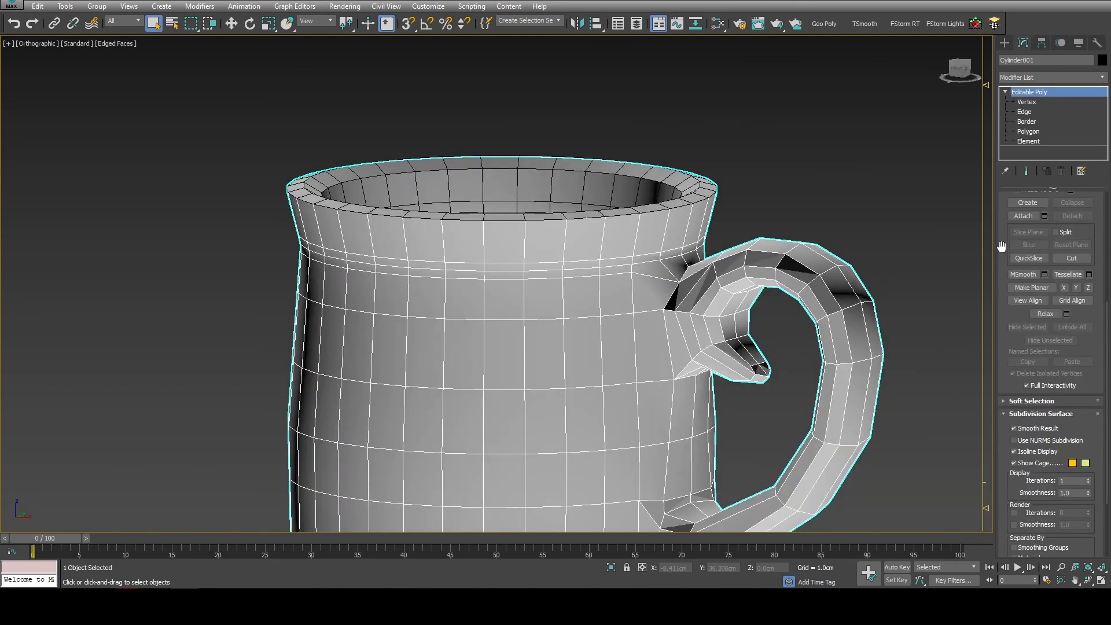
Step: Attach the inner wall to the outer cup and weld the rim vertices with a threshold of 0.01
click(1024, 216)
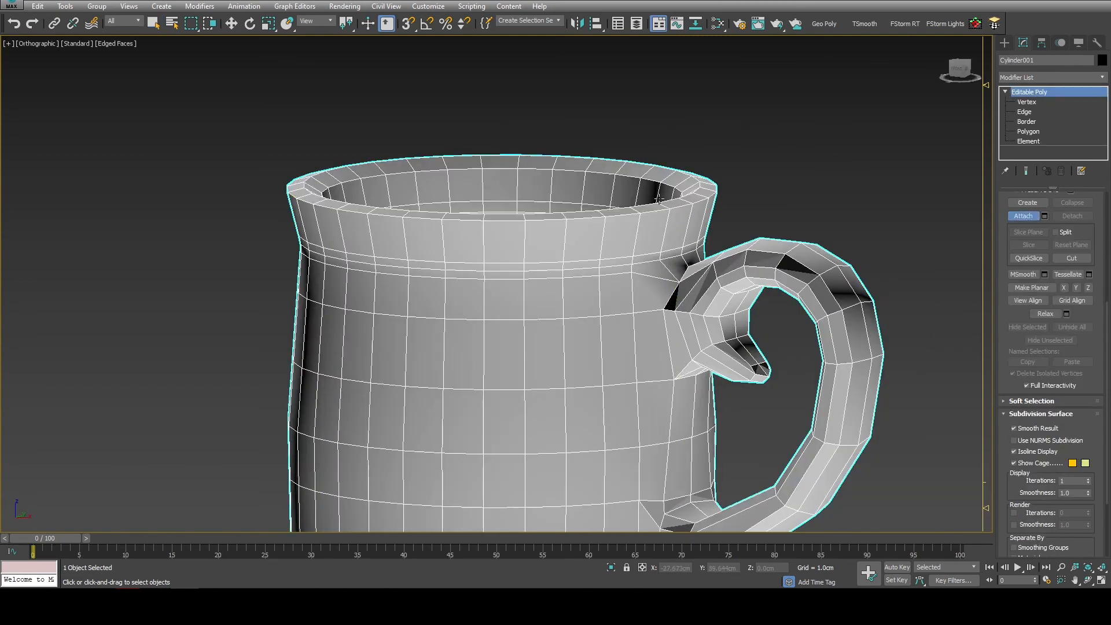
key(1)
key(w)
click(1089, 429)
text(.0)
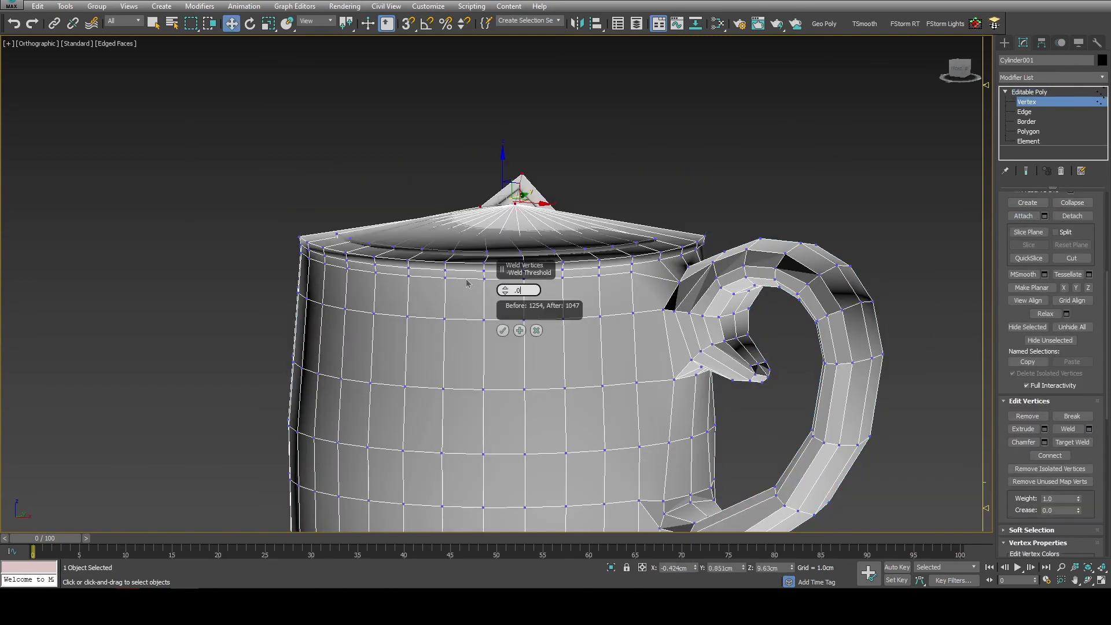
text(1)
key(Return)
click(502, 331)
Step: Insert an edge loop around the outside of the cup just below the rim and select it
scroll(363, 269, up, 3)
key(alt+c)
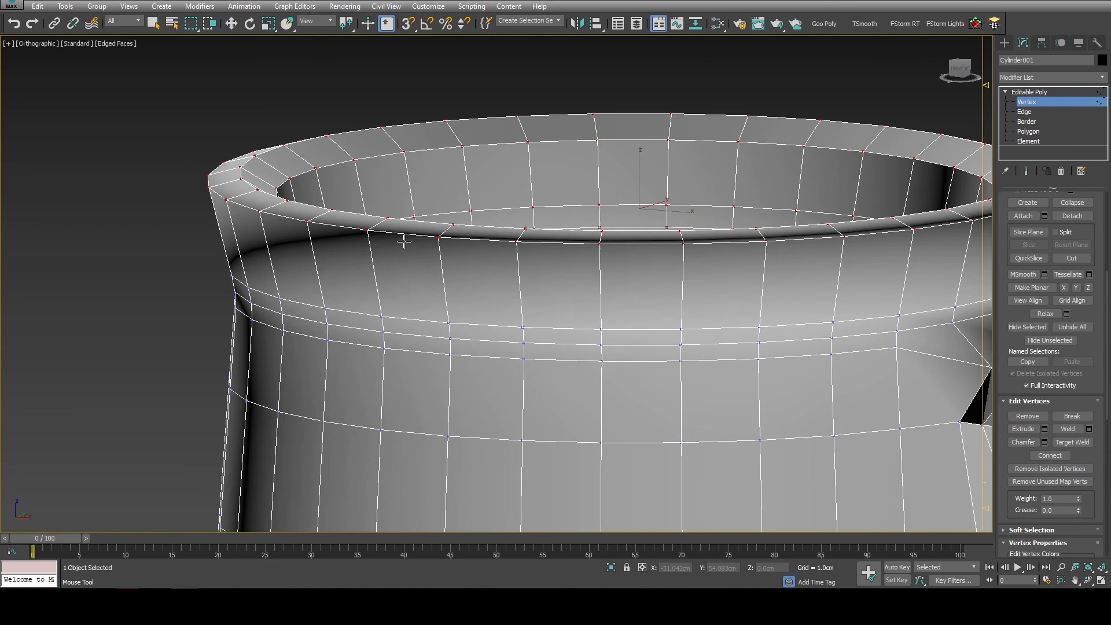
click(372, 248)
key(2)
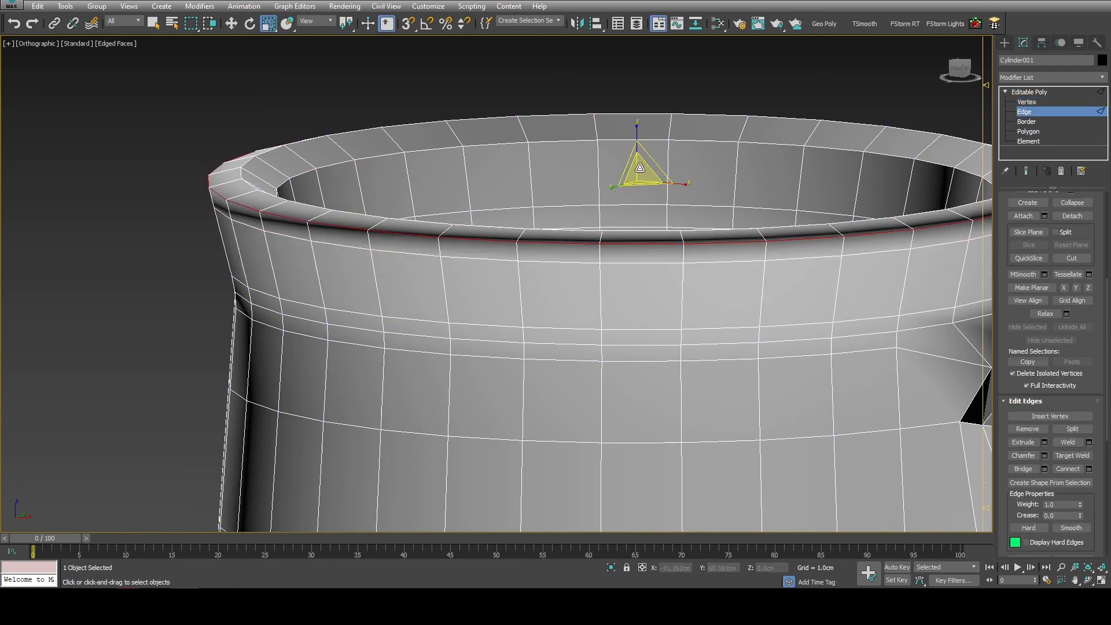
scroll(551, 246, down, 5)
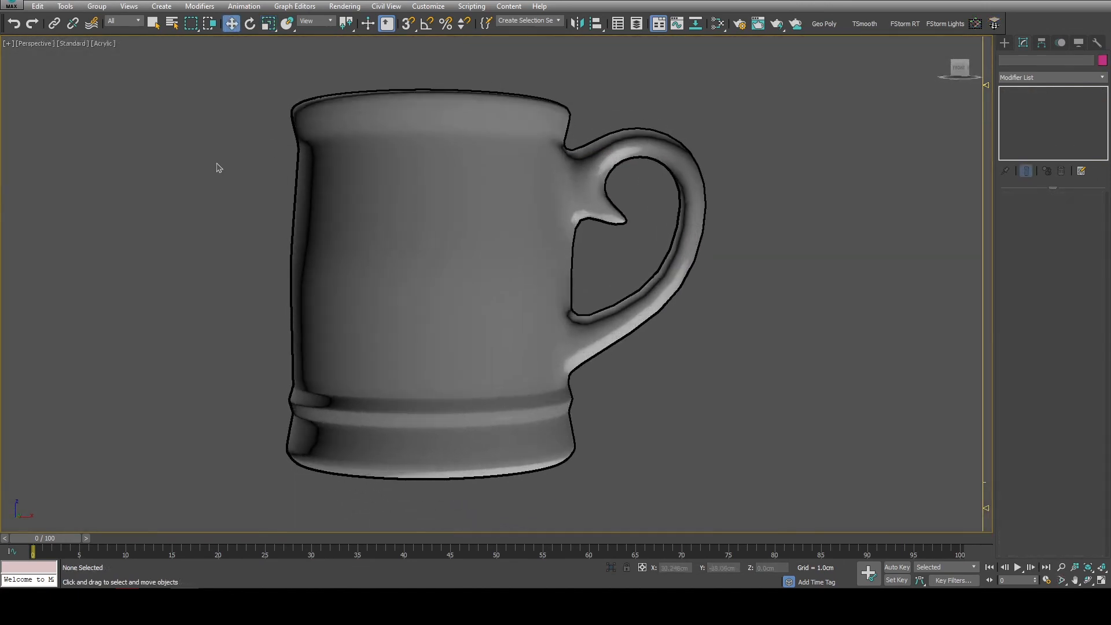